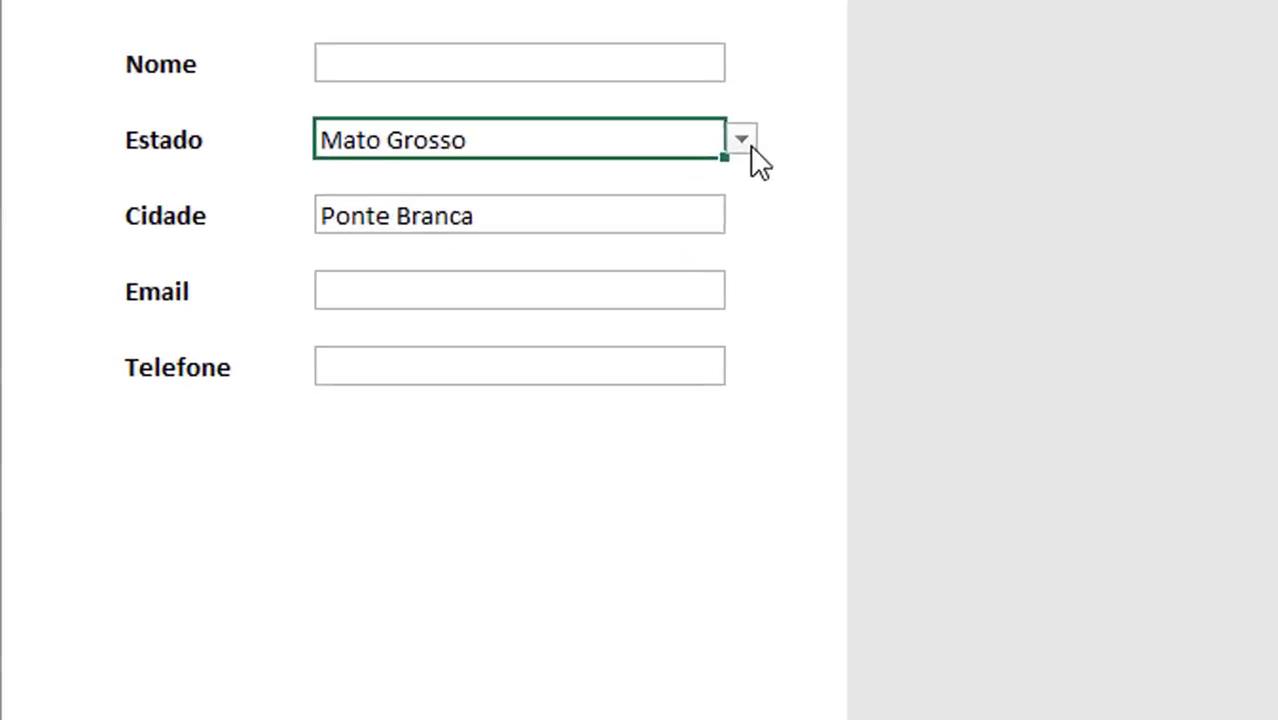
Set Estado to Santa Catarina in the Cadastro form and browse the city options offered for Cidade
click(770, 132)
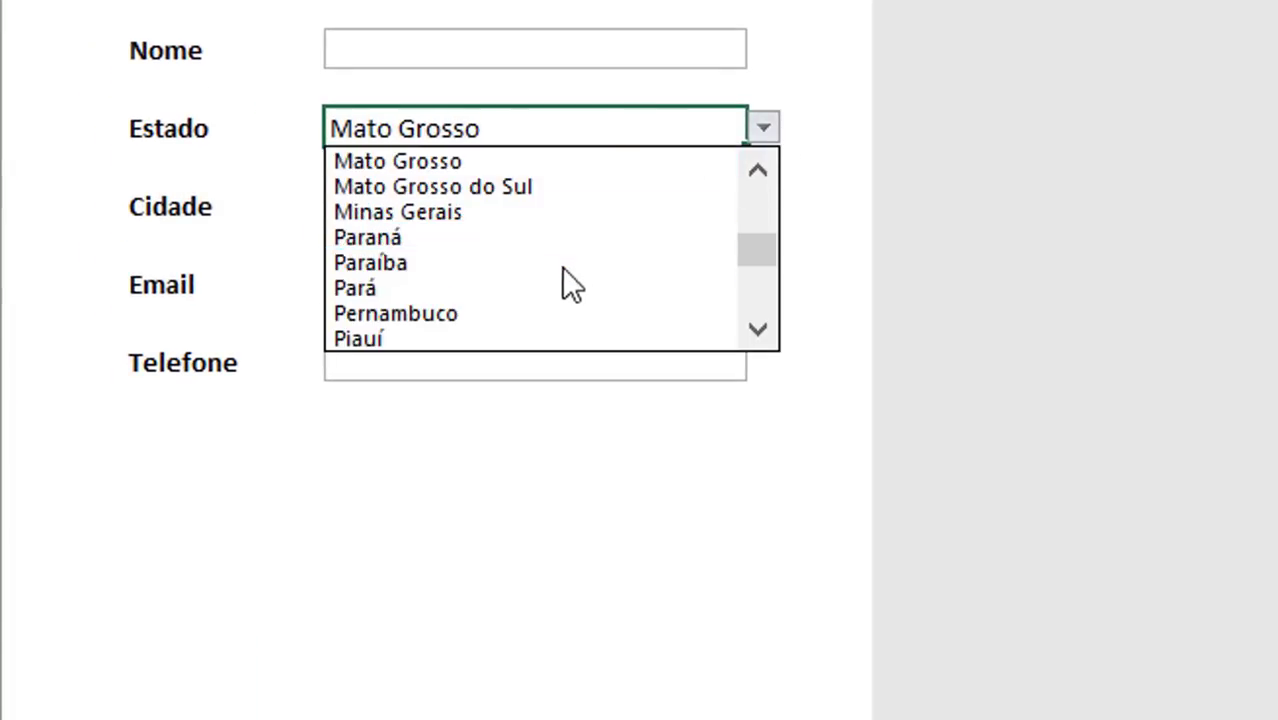
scroll(761, 328, down, 8)
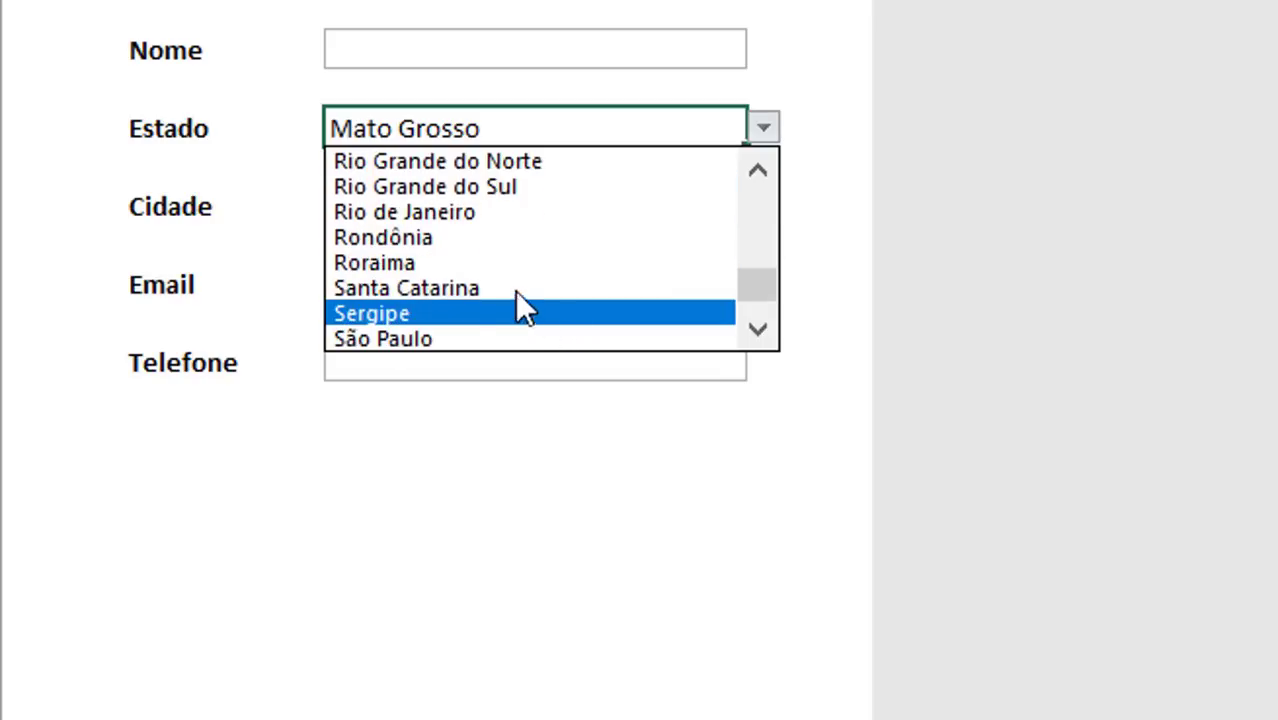
click(518, 288)
click(640, 208)
click(765, 206)
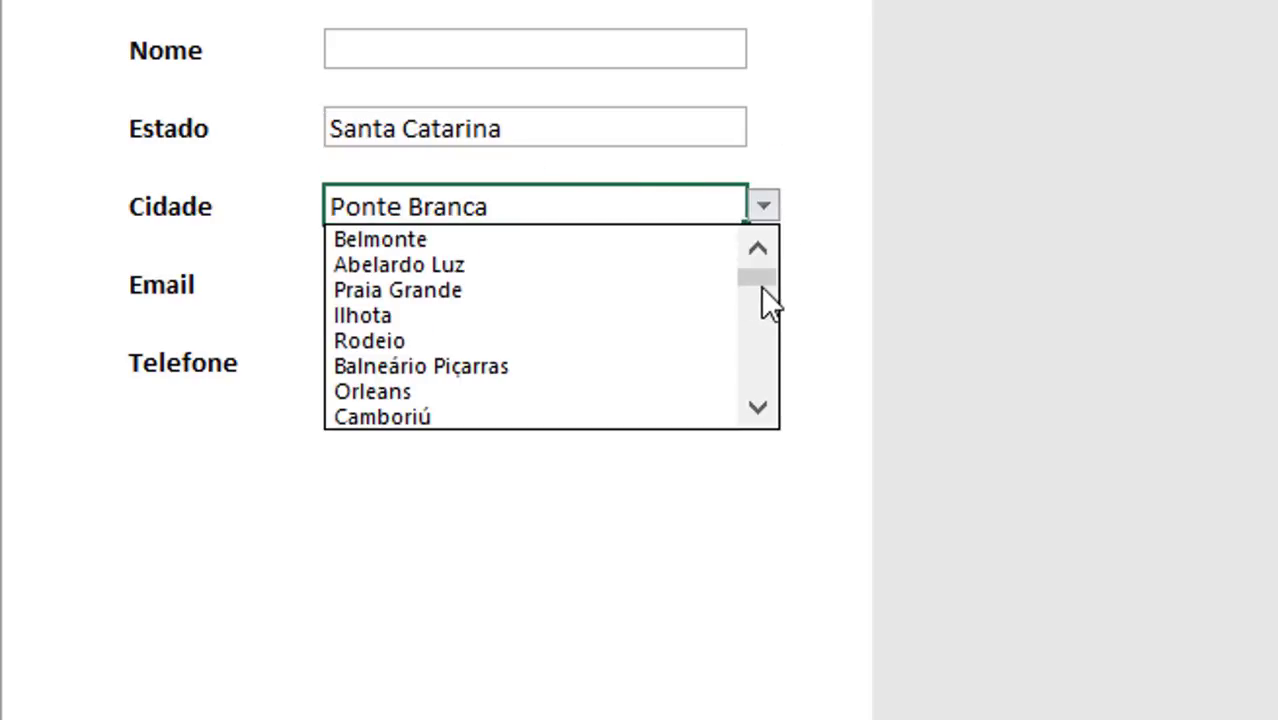
drag(763, 281, 757, 214)
click(798, 212)
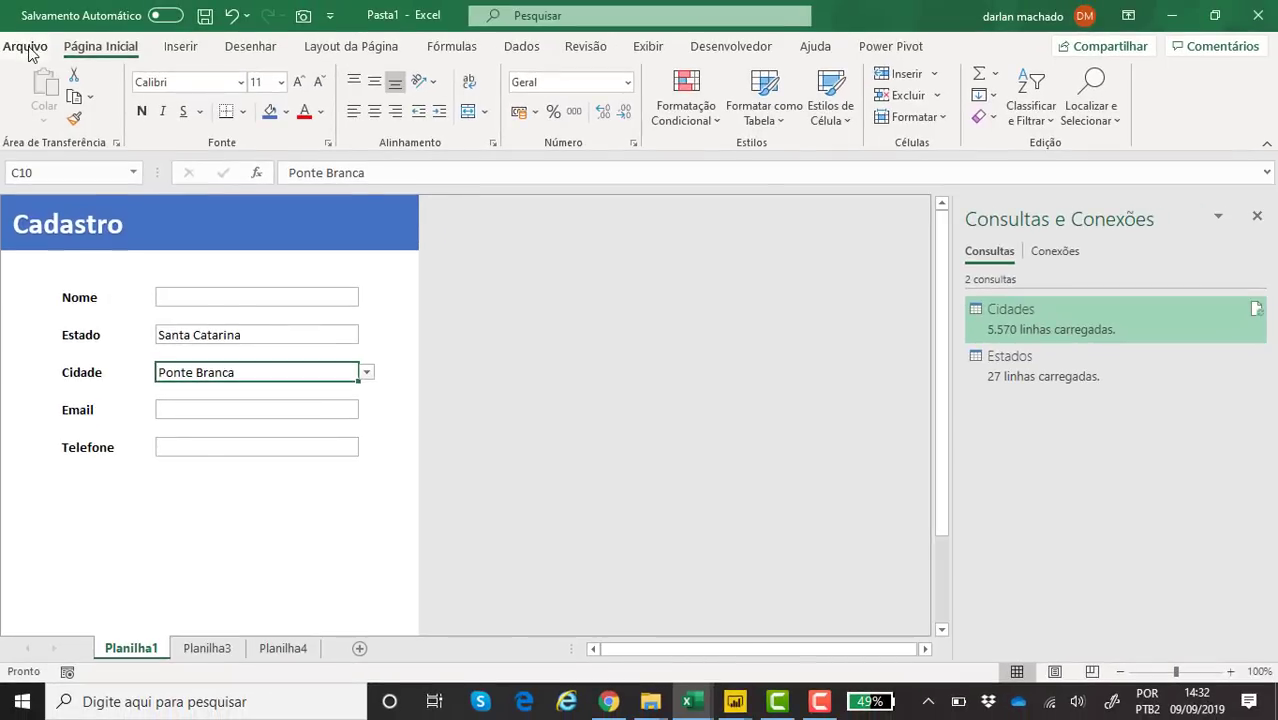
Create a new blank workbook
click(30, 17)
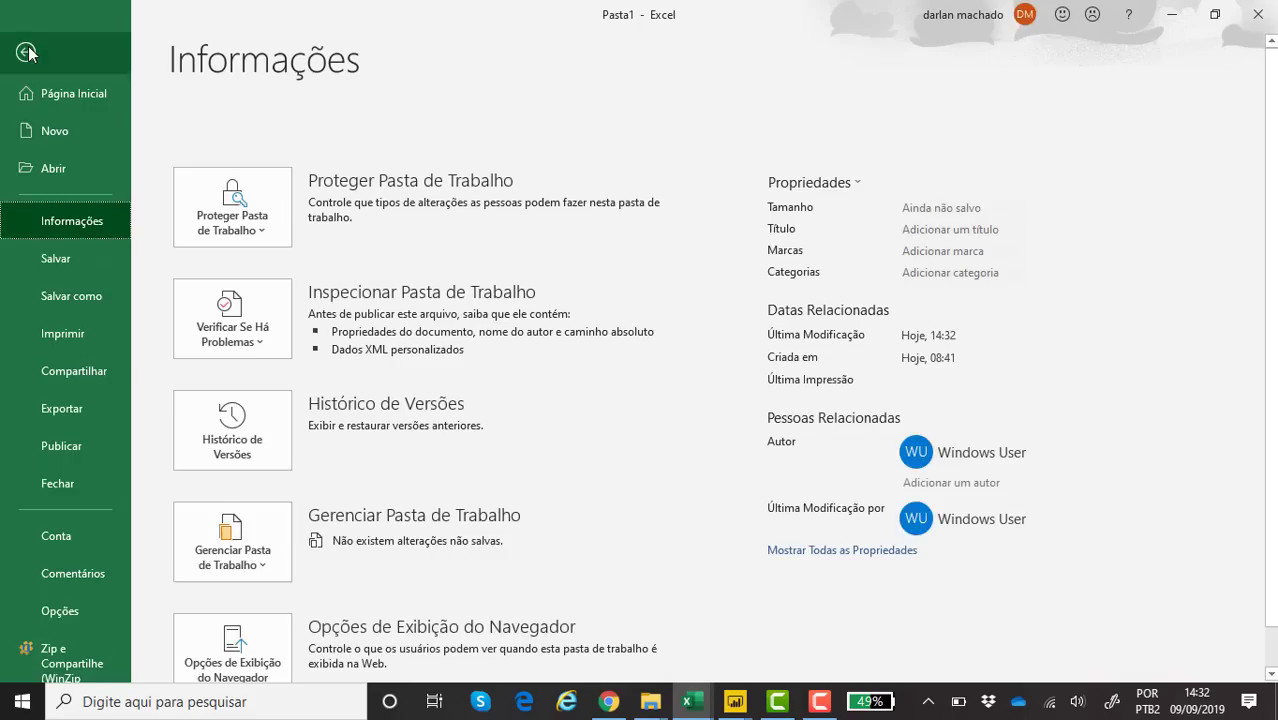
click(58, 132)
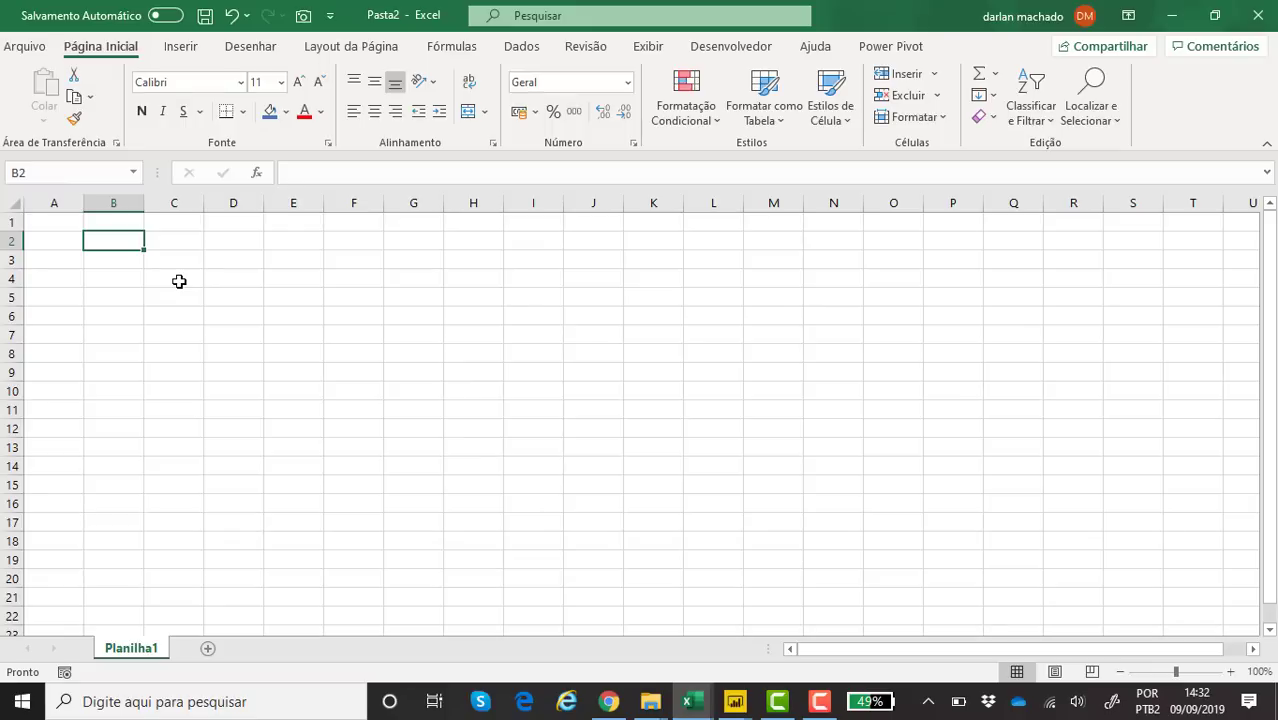
Switch to Chrome, copy the address of the Wikipedia page "Lista de municípios do Brasil por população", and return to the blank Excel workbook
key(alt+Tab)
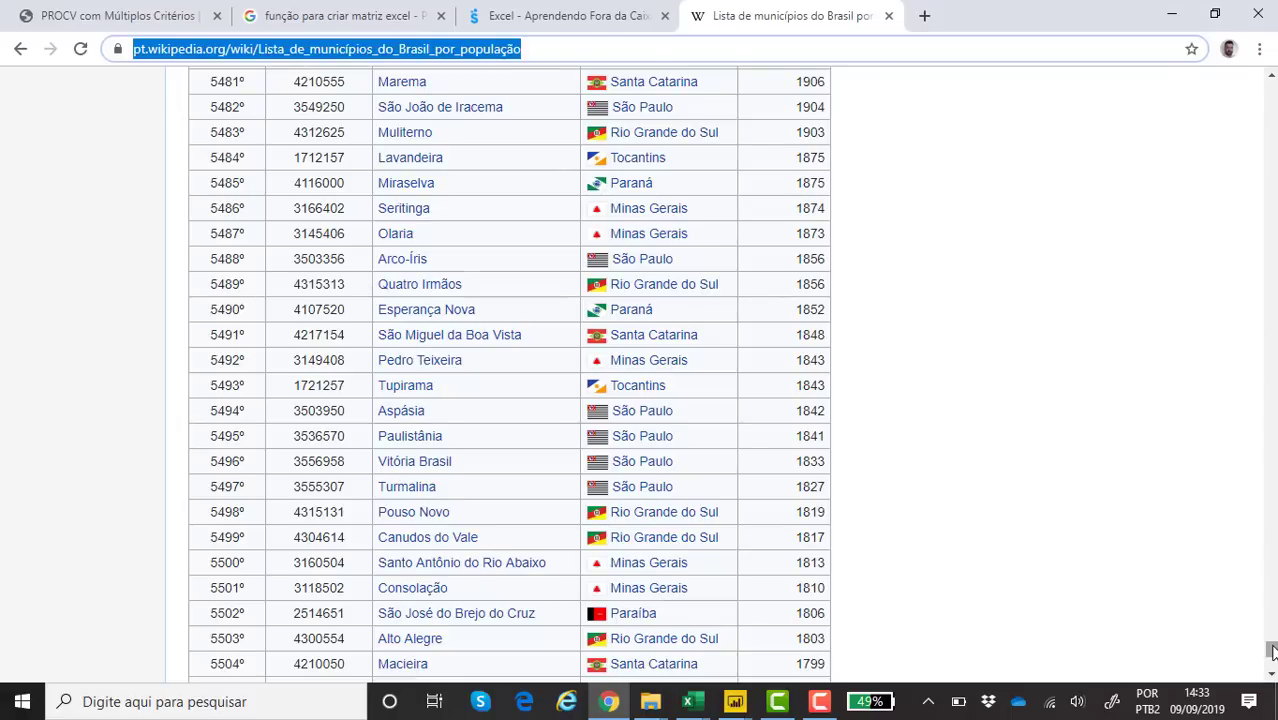
drag(1271, 648, 1272, 75)
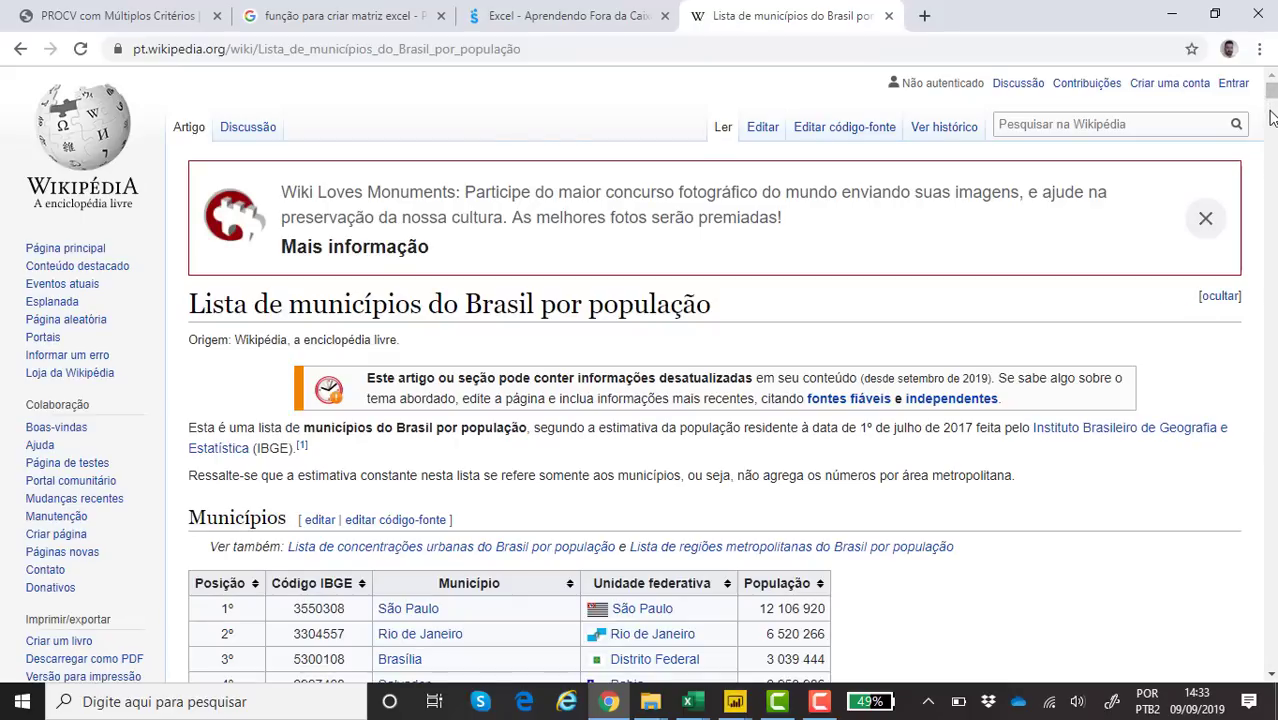
mouse_move(1273, 92)
mouse_down()
mouse_move(1273, 210)
mouse_move(1273, 86)
mouse_up()
click(556, 47)
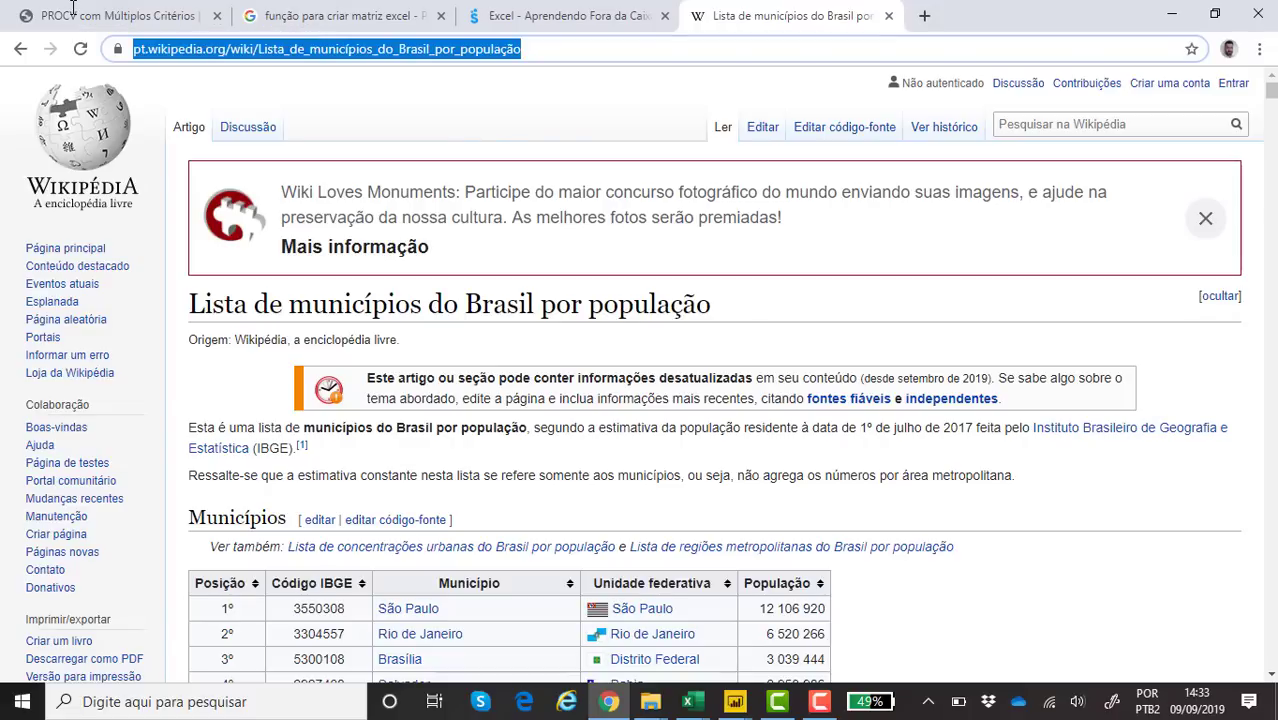
click(234, 357)
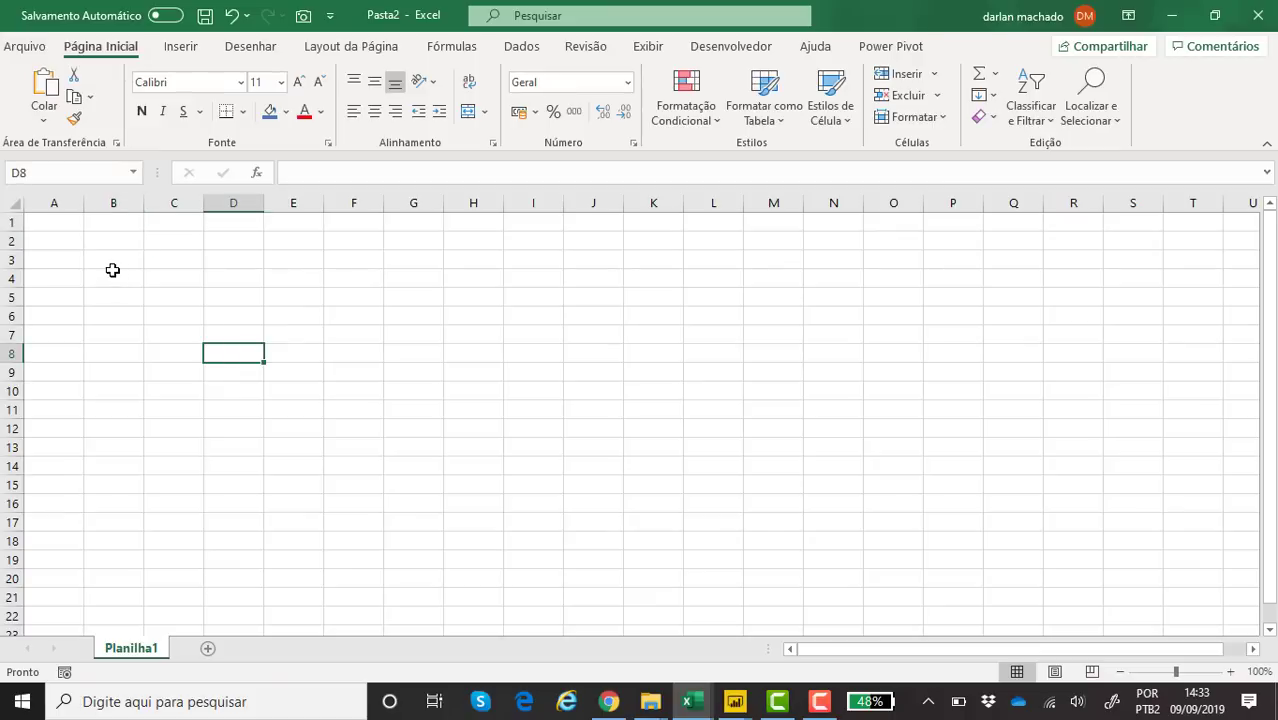
click(181, 47)
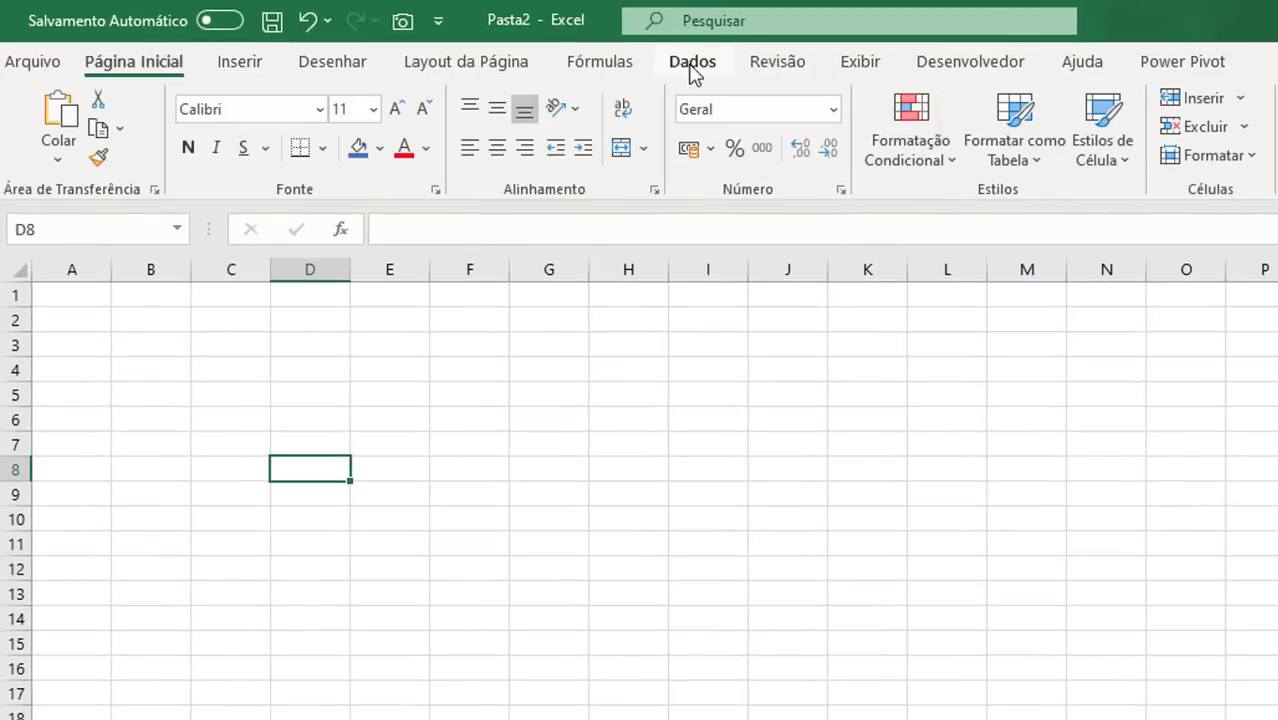
click(619, 58)
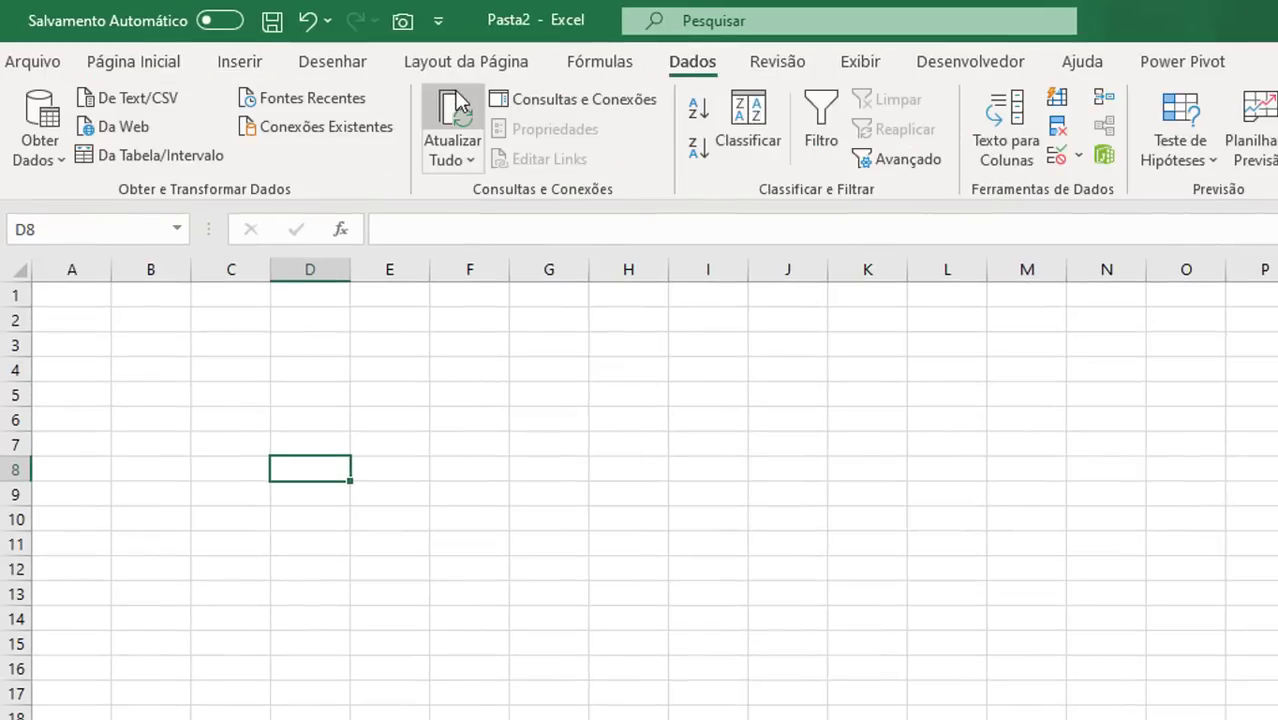
click(51, 135)
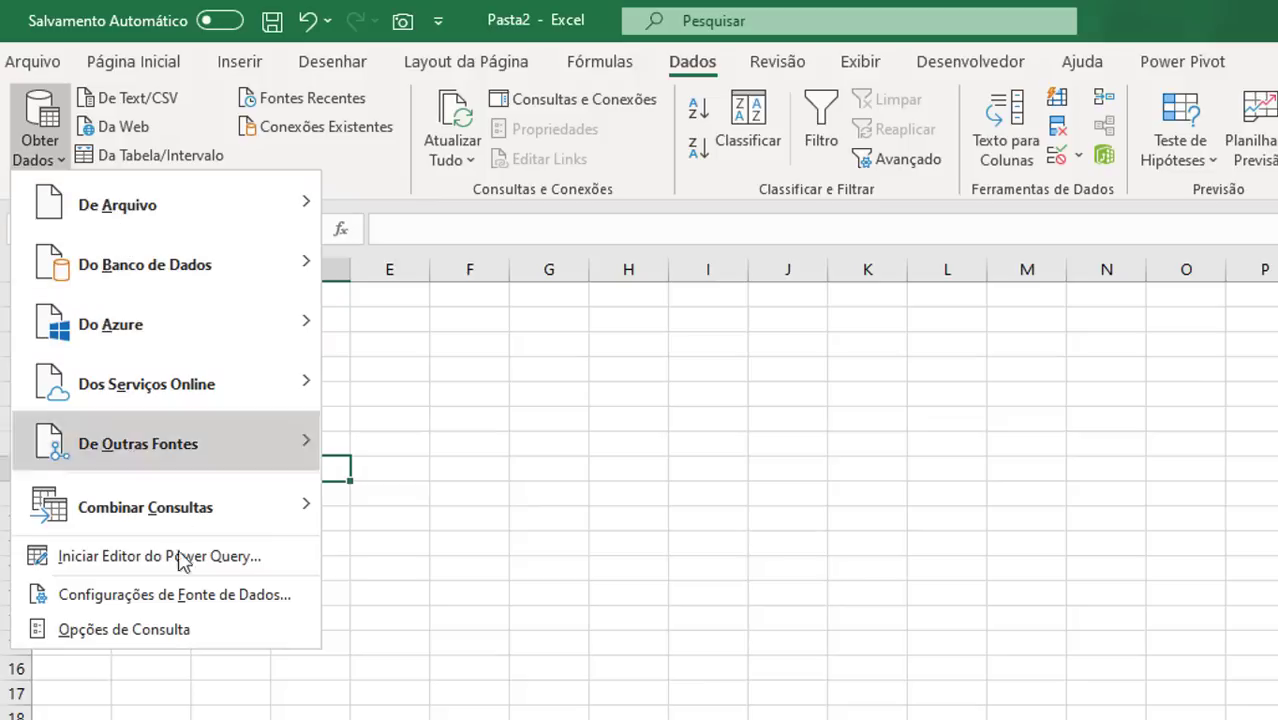
mouse_move(221, 519)
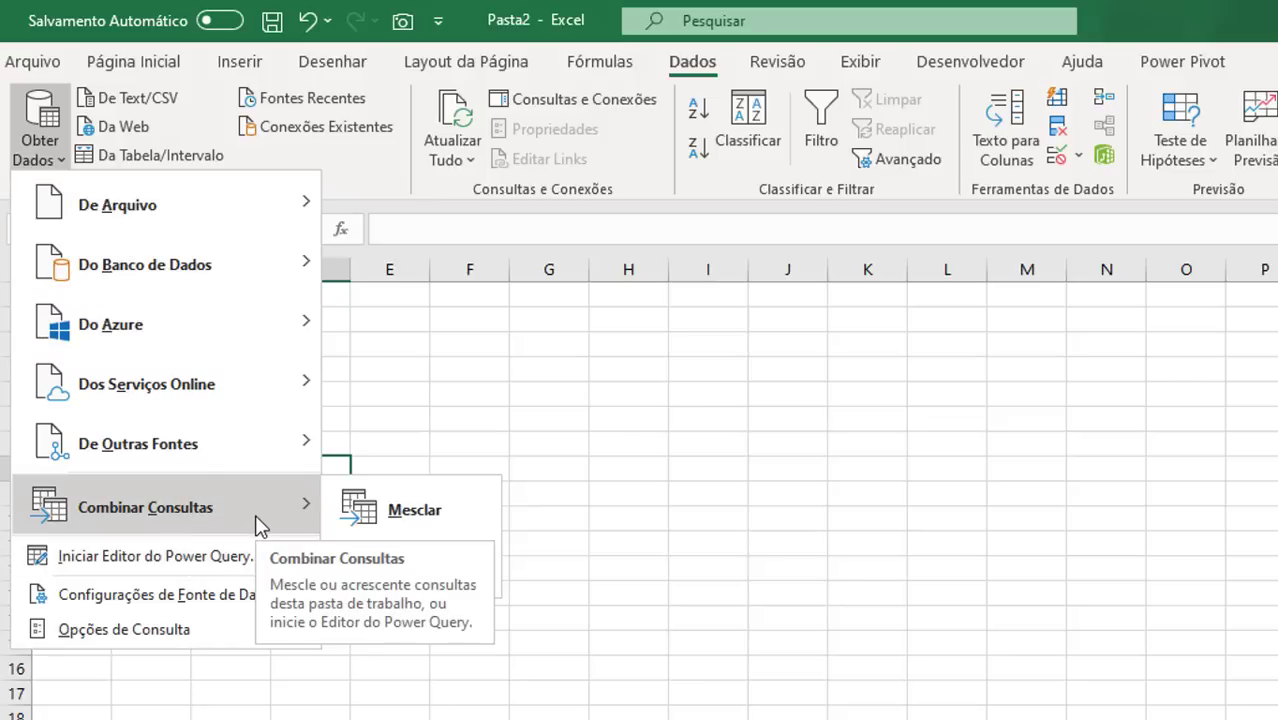
click(104, 158)
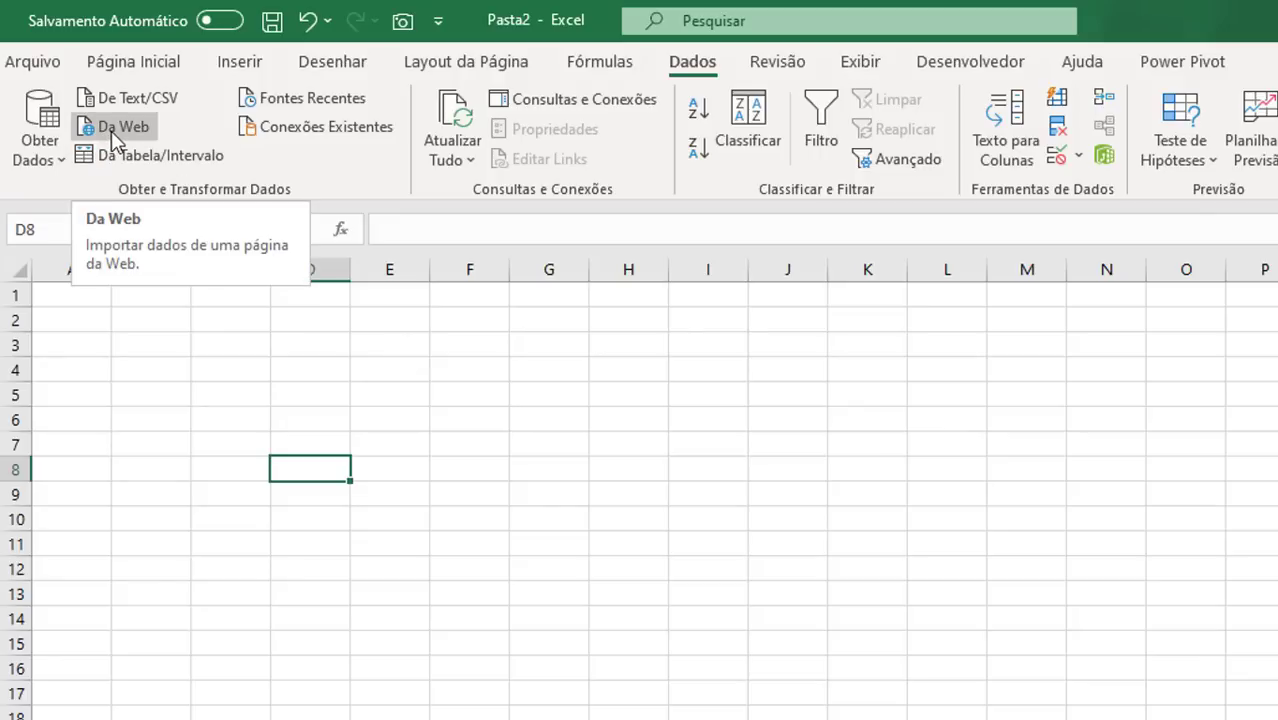
click(112, 132)
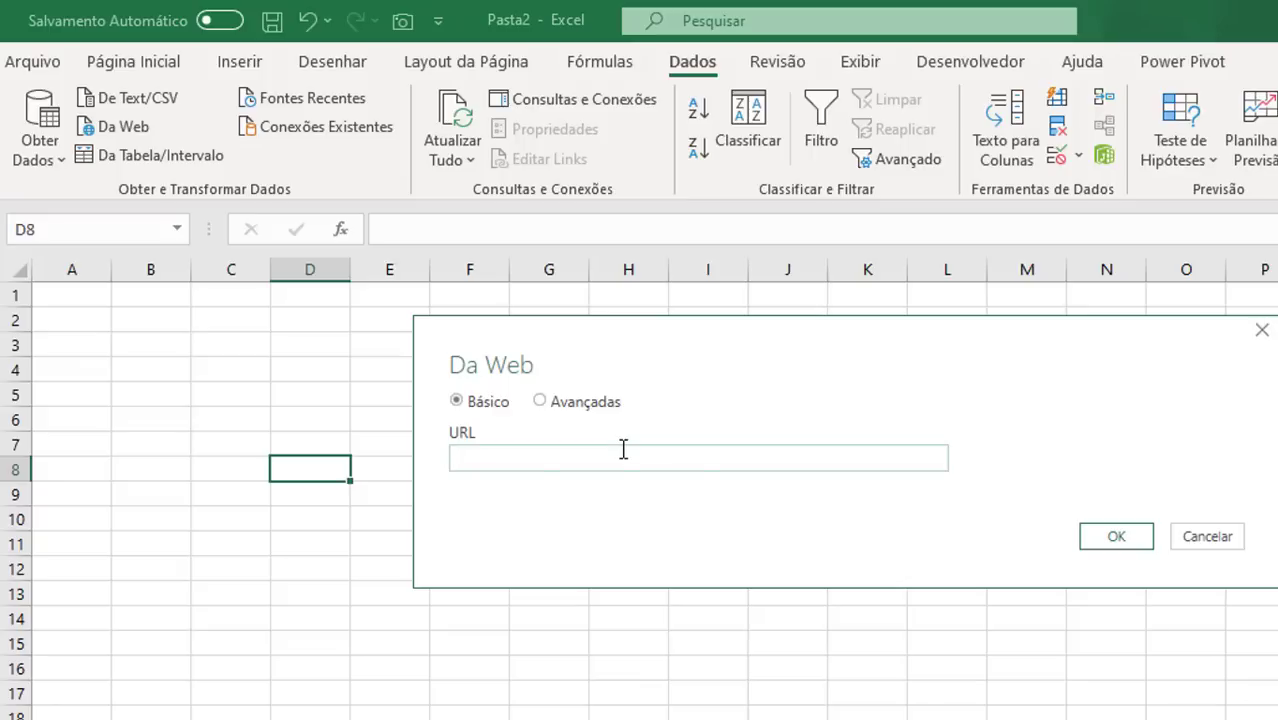
text(https://pt.wikipedia.org/wiki/Lista_de_munic%C3%ADpios_do_Brasil_por_popula%C3%A7%C3%A3o)
click(1120, 540)
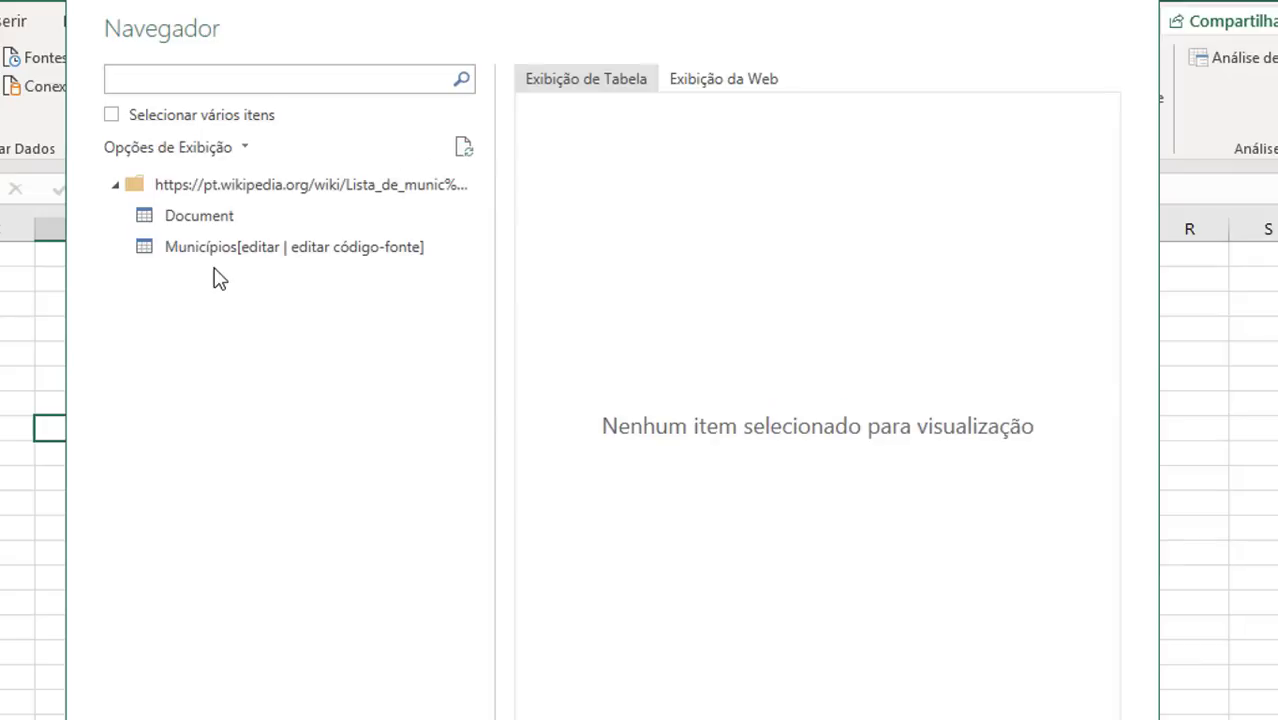
Choose the "Municípios[editar | editar código-fonte]" table from the web source and open it for data transformation in Power Query
click(181, 218)
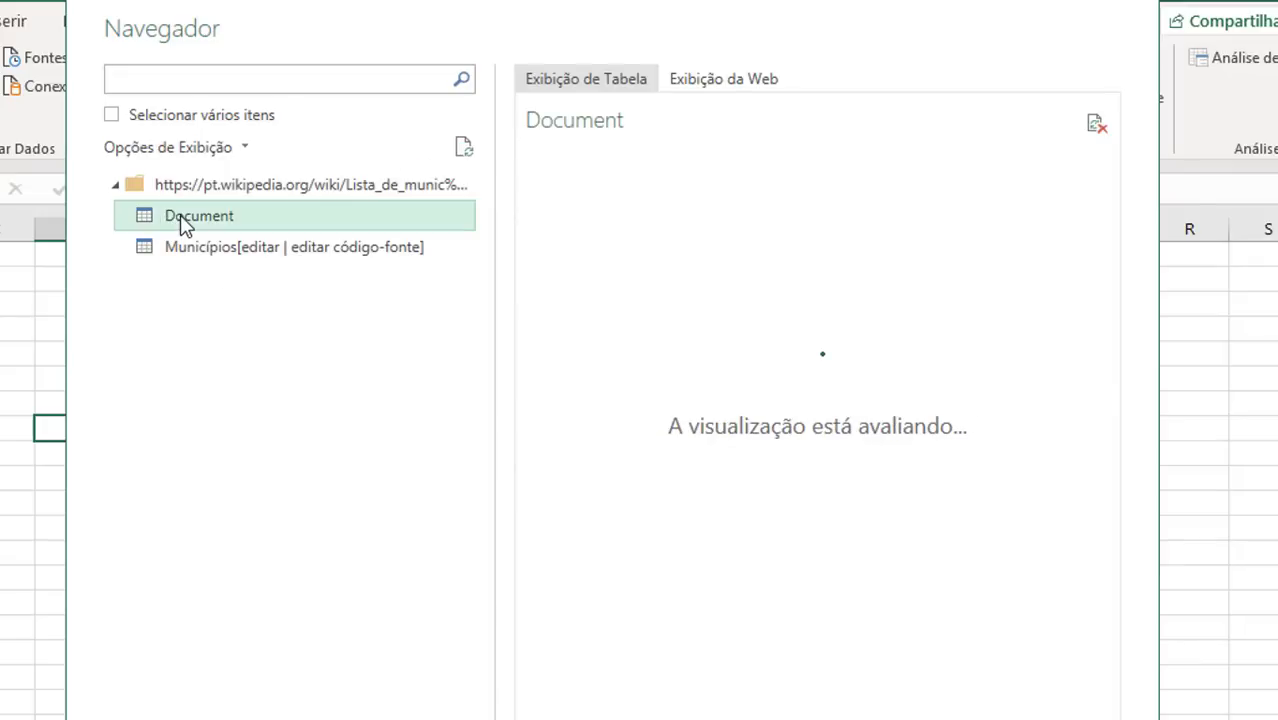
click(188, 251)
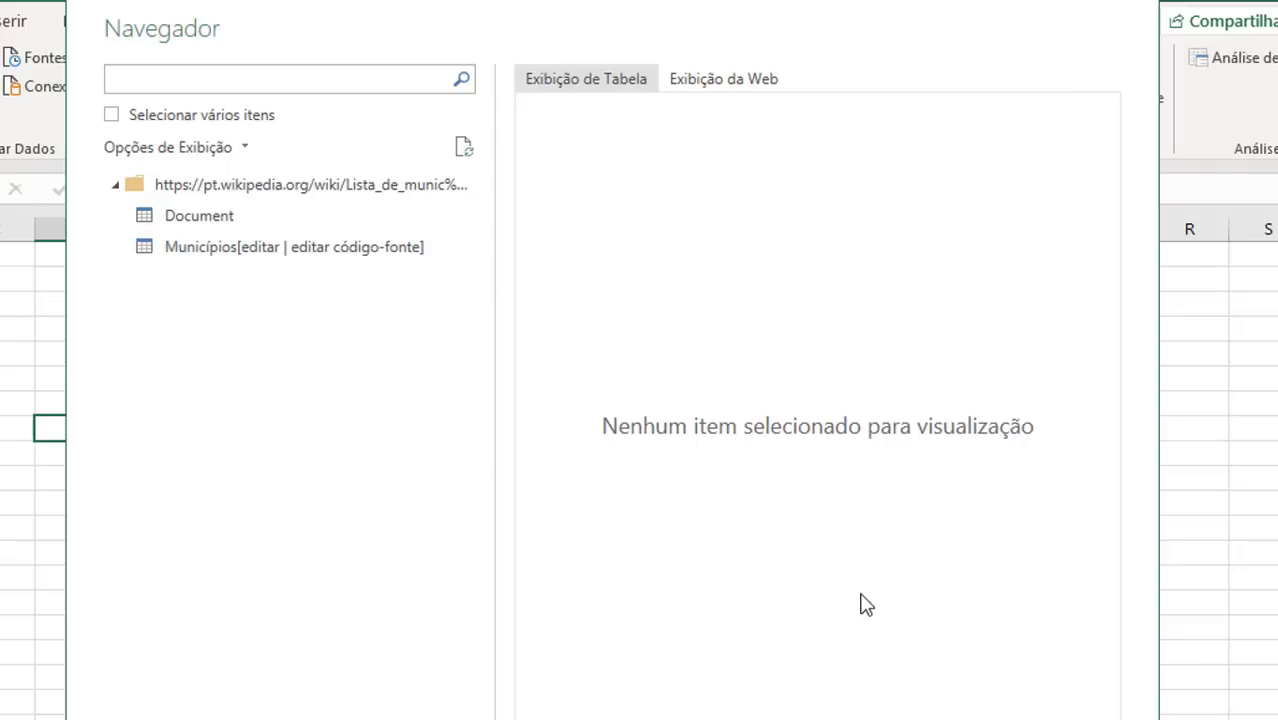
click(229, 254)
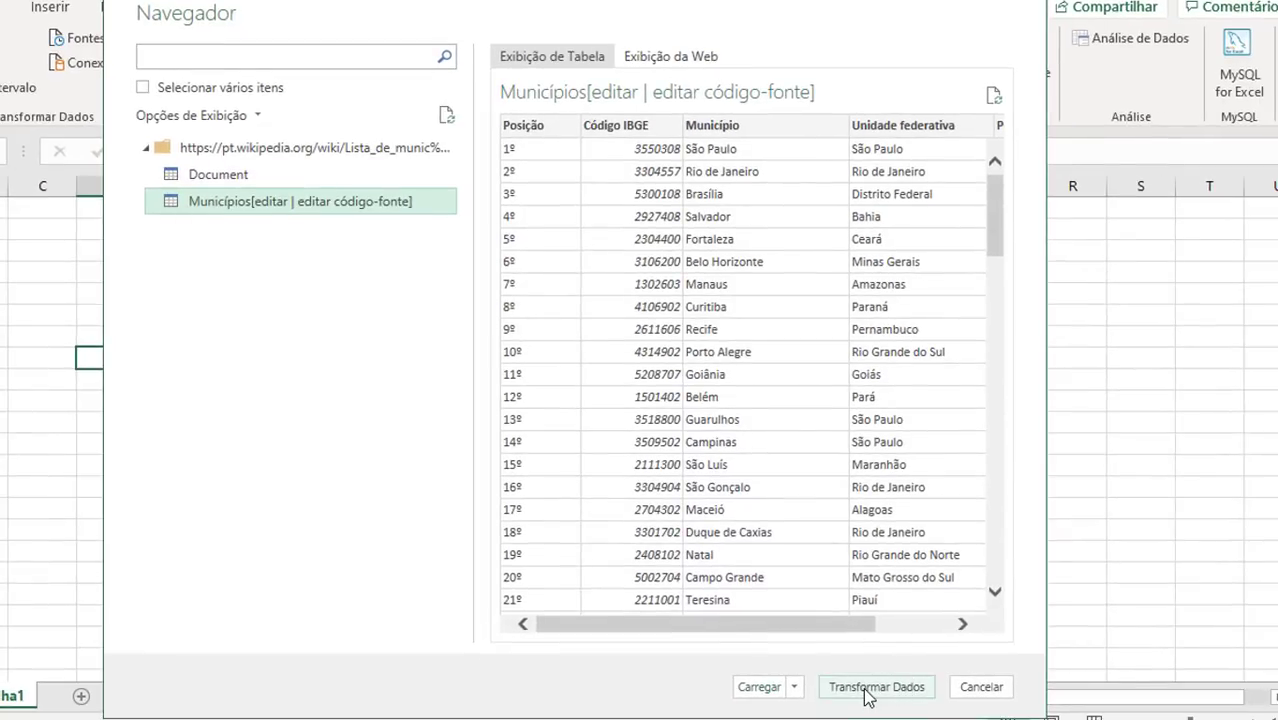
click(866, 690)
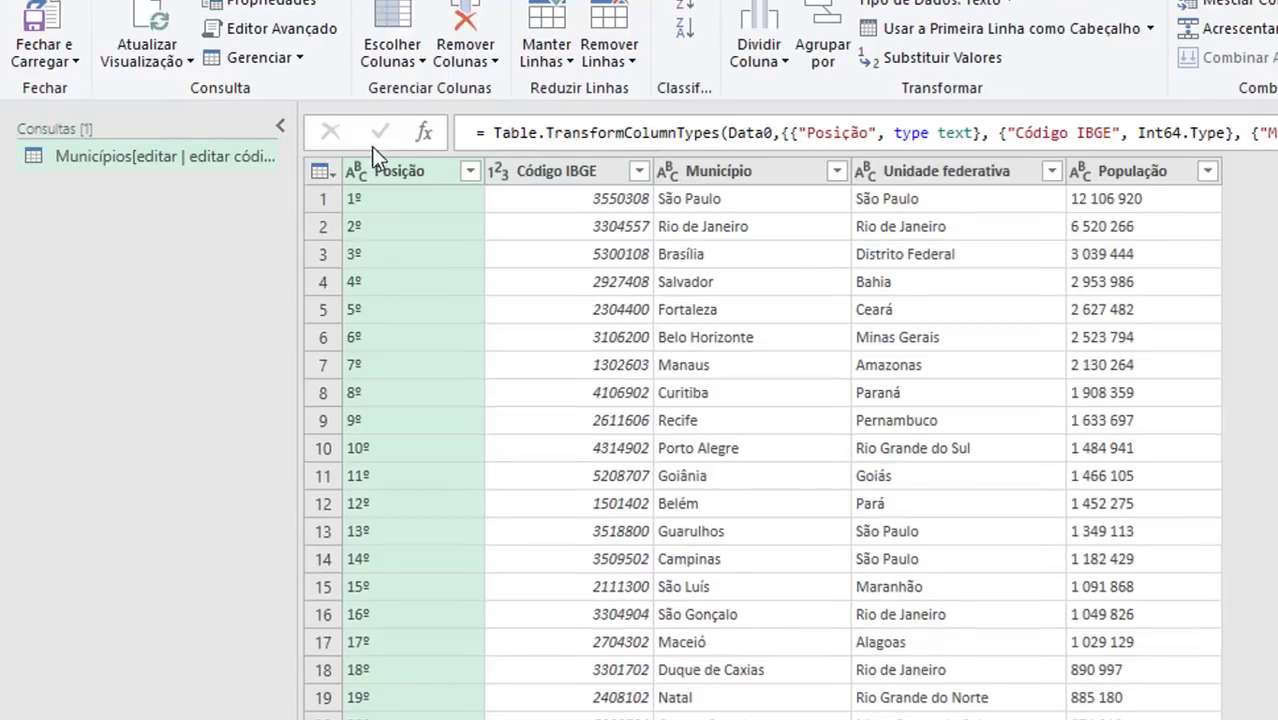
Rename the imported municipalities query as Cidades
double_click(167, 164)
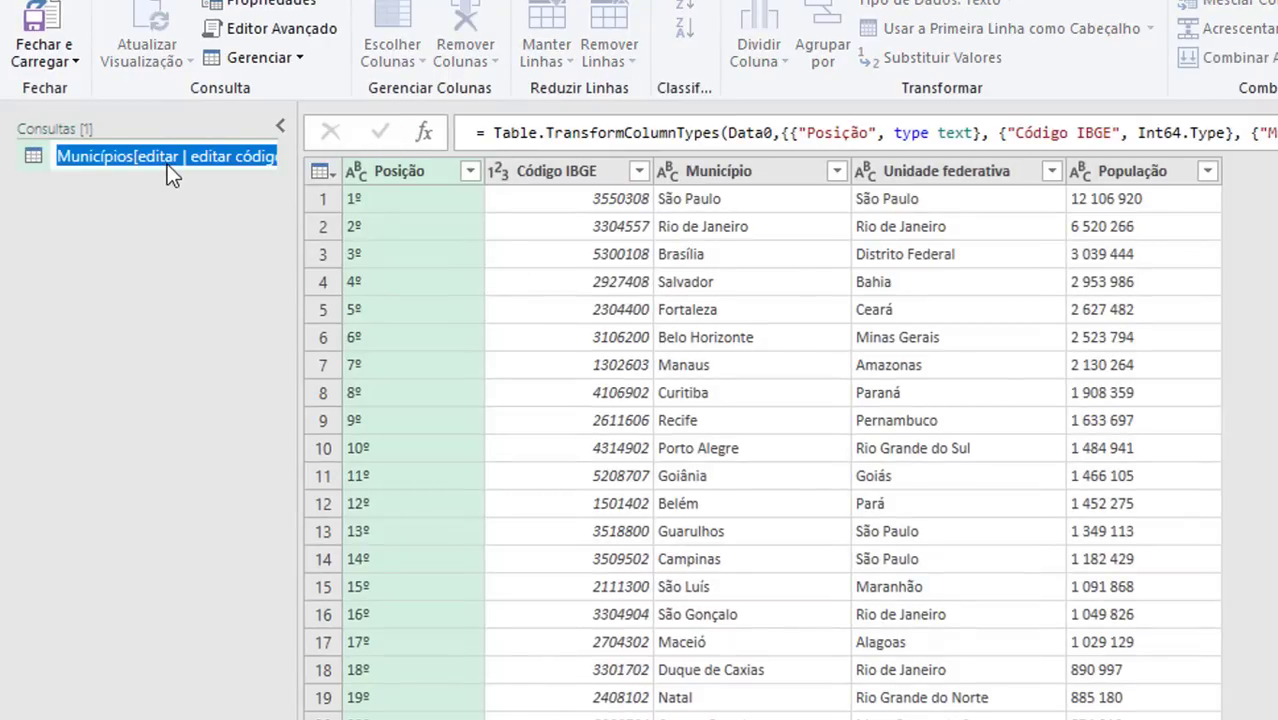
text(Cidades)
key(Return)
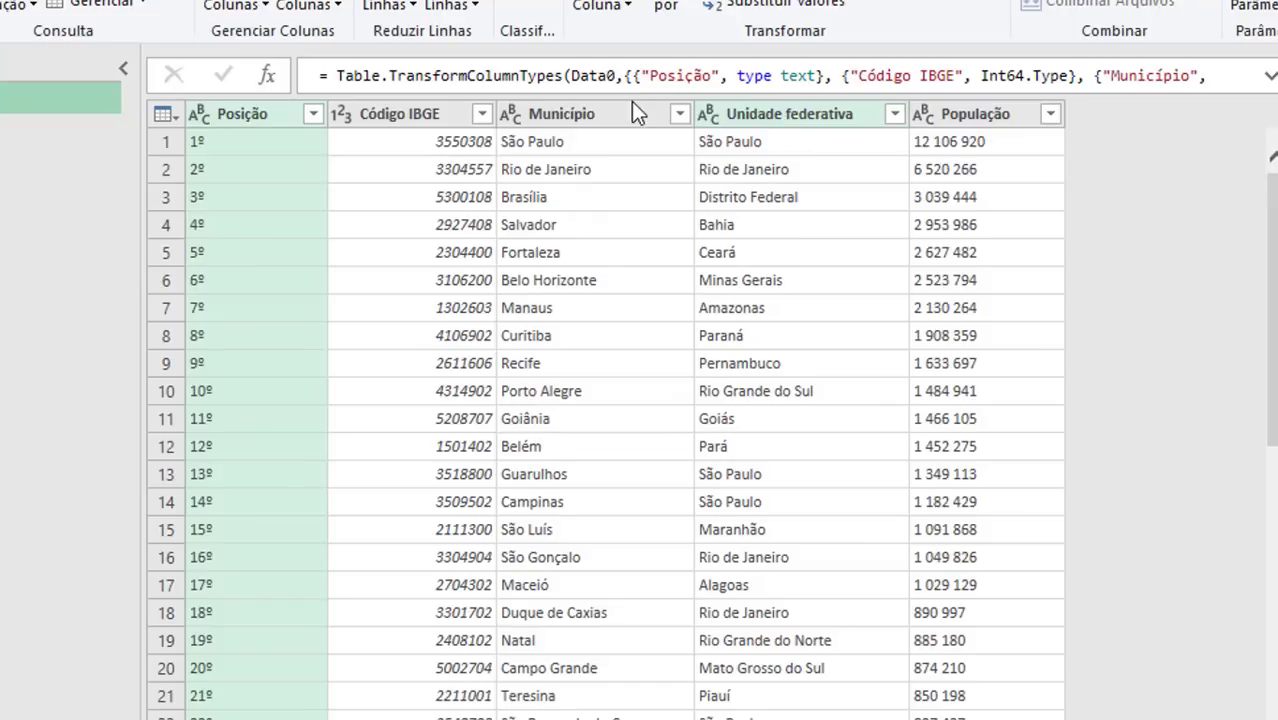
Keep only the Município and Unidade federativa columns in the Cidades query, removing all other columns
click(601, 117)
key(shift+Right)
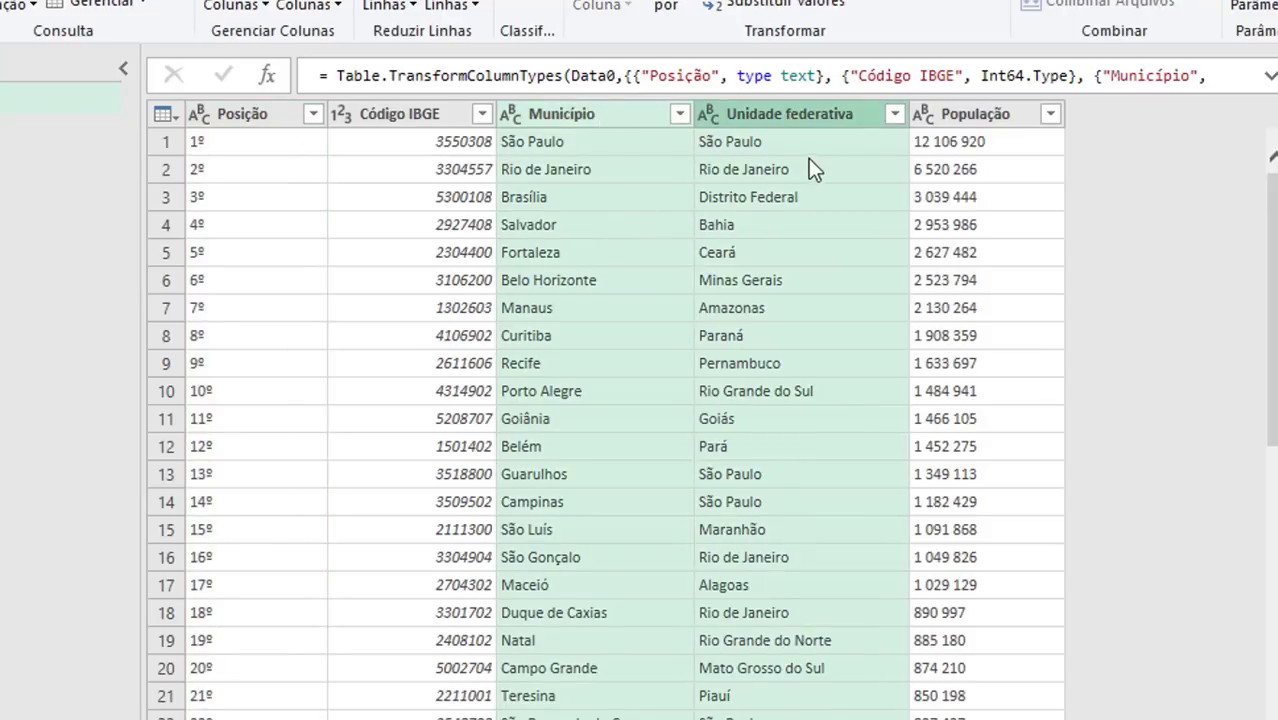
right_click(631, 125)
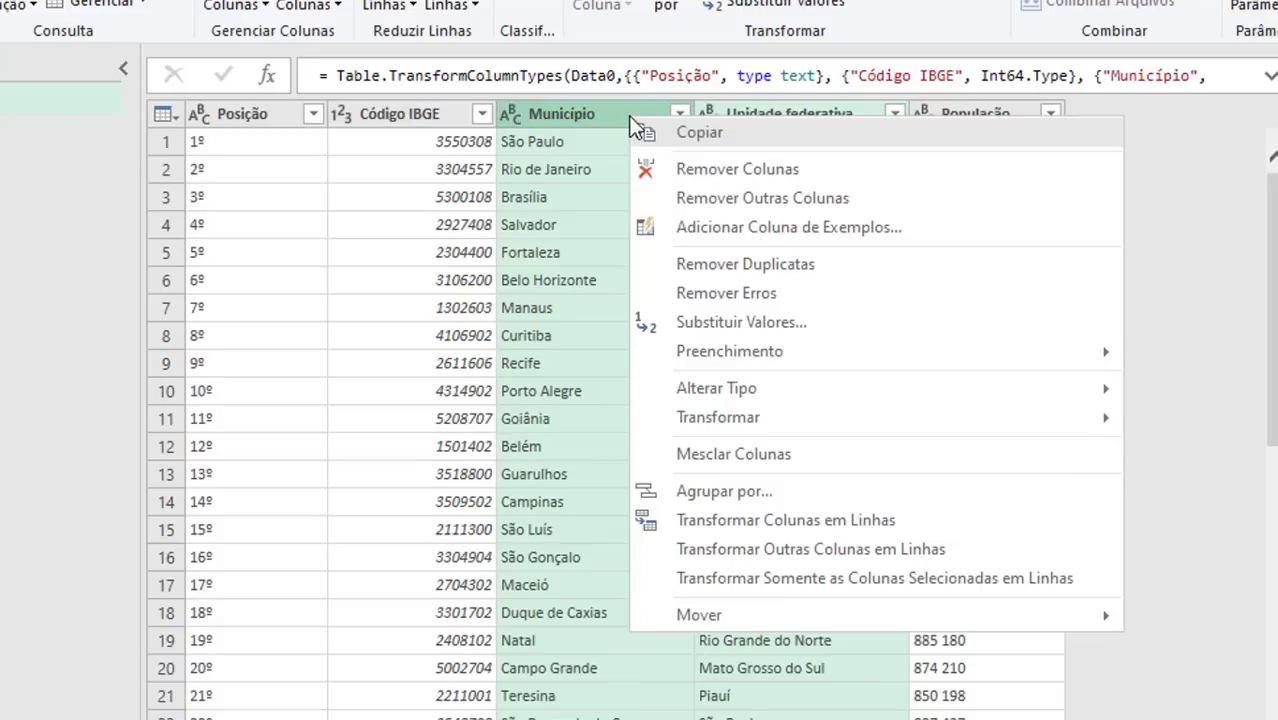
click(721, 199)
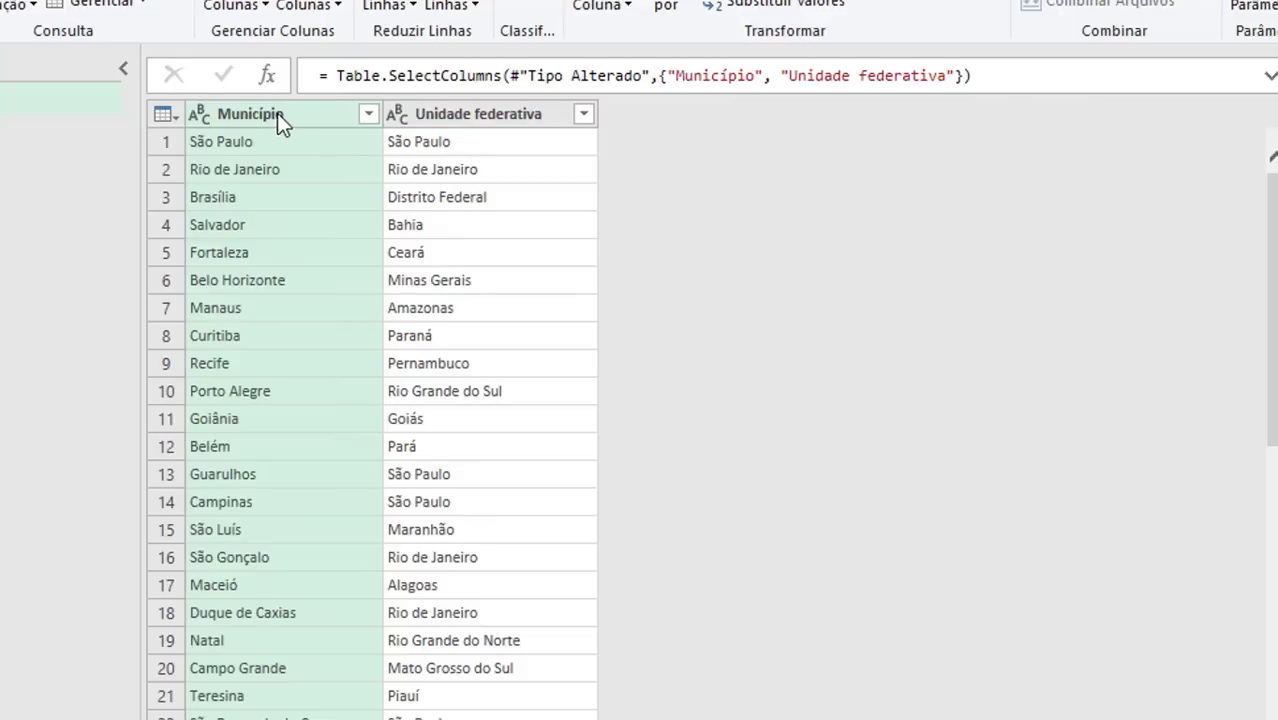
Rename the Município column as Municipio, without the accent
double_click(304, 115)
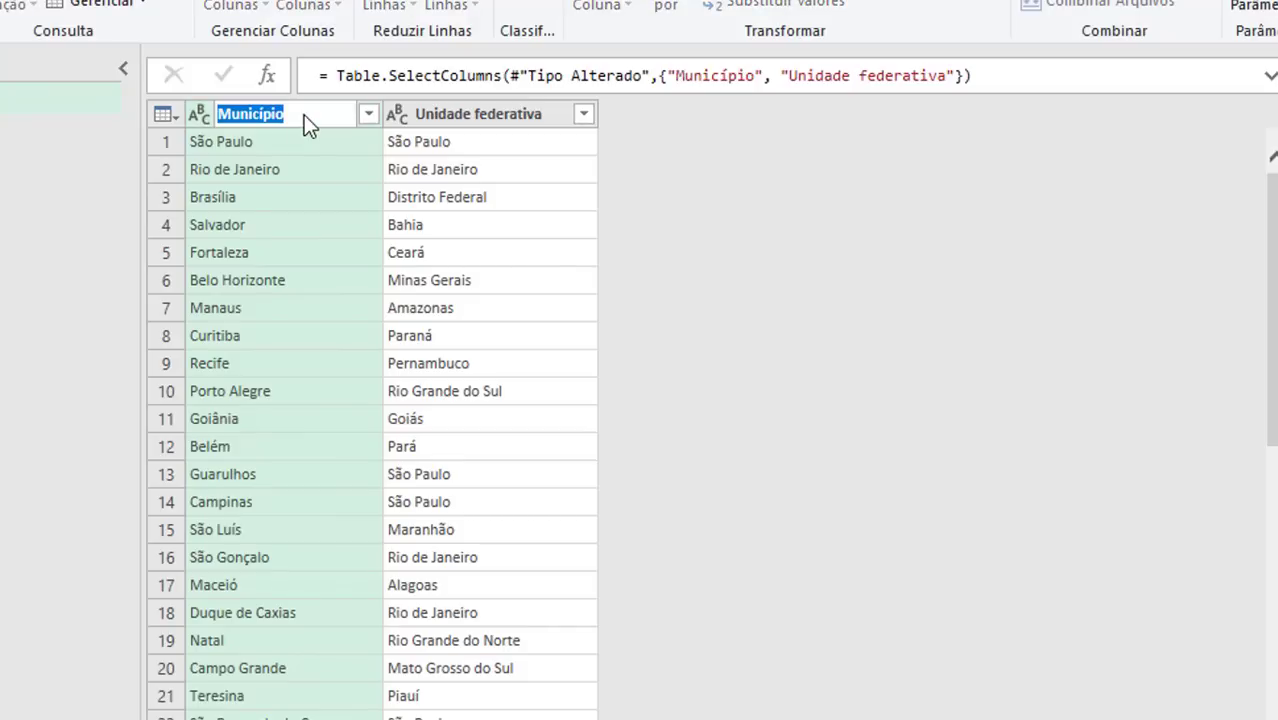
text(Mu)
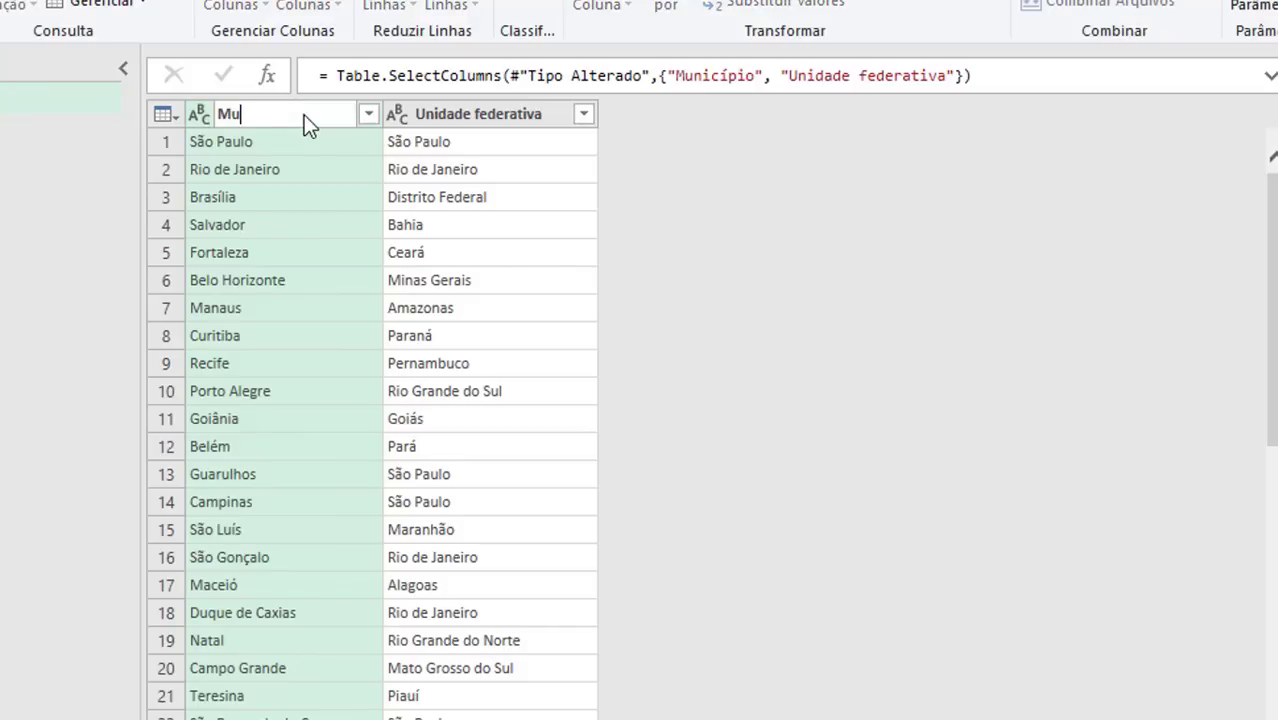
text(nicipio)
Rename the Unidade federativa column as UF and sort the rows by it in ascending order
double_click(449, 118)
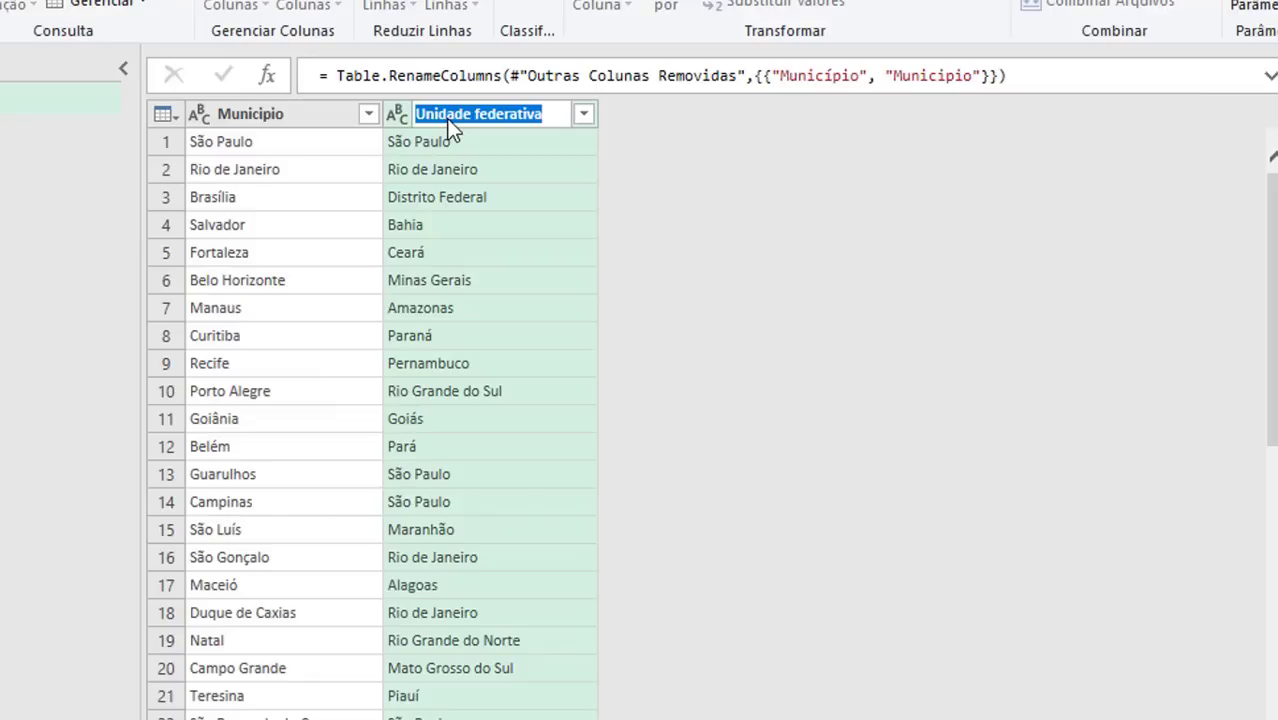
text(UF)
key(Return)
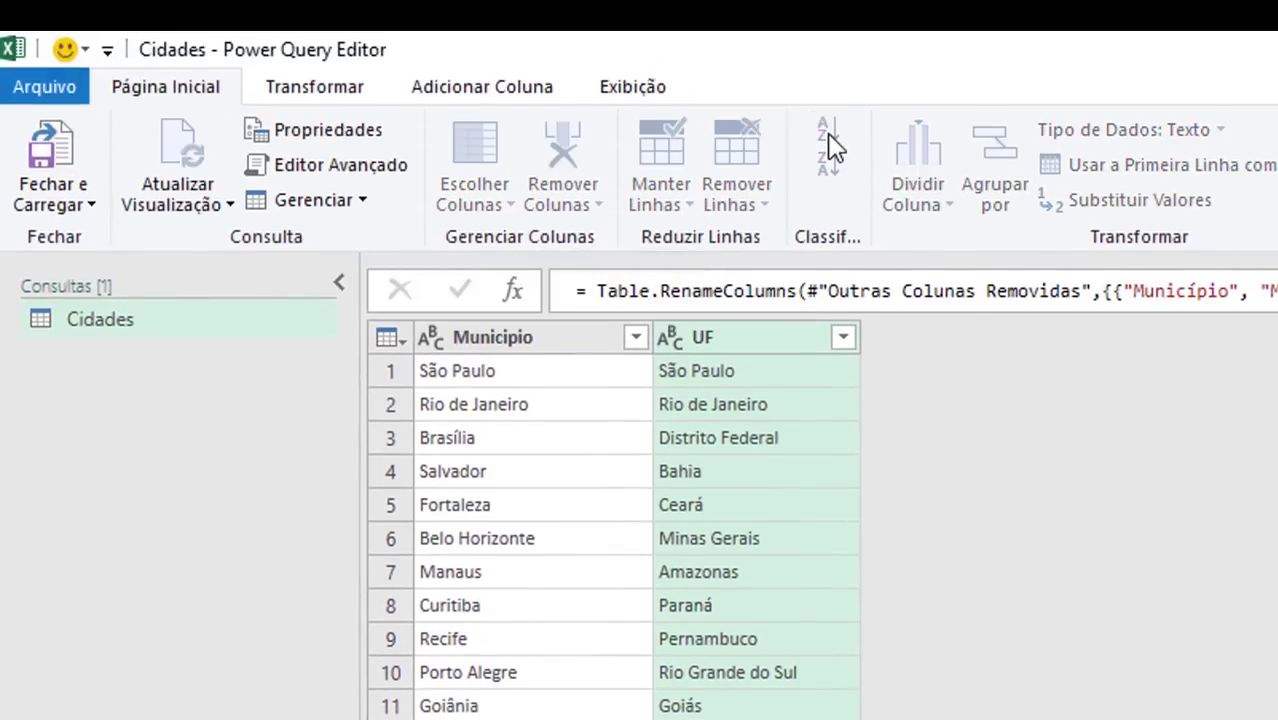
click(830, 146)
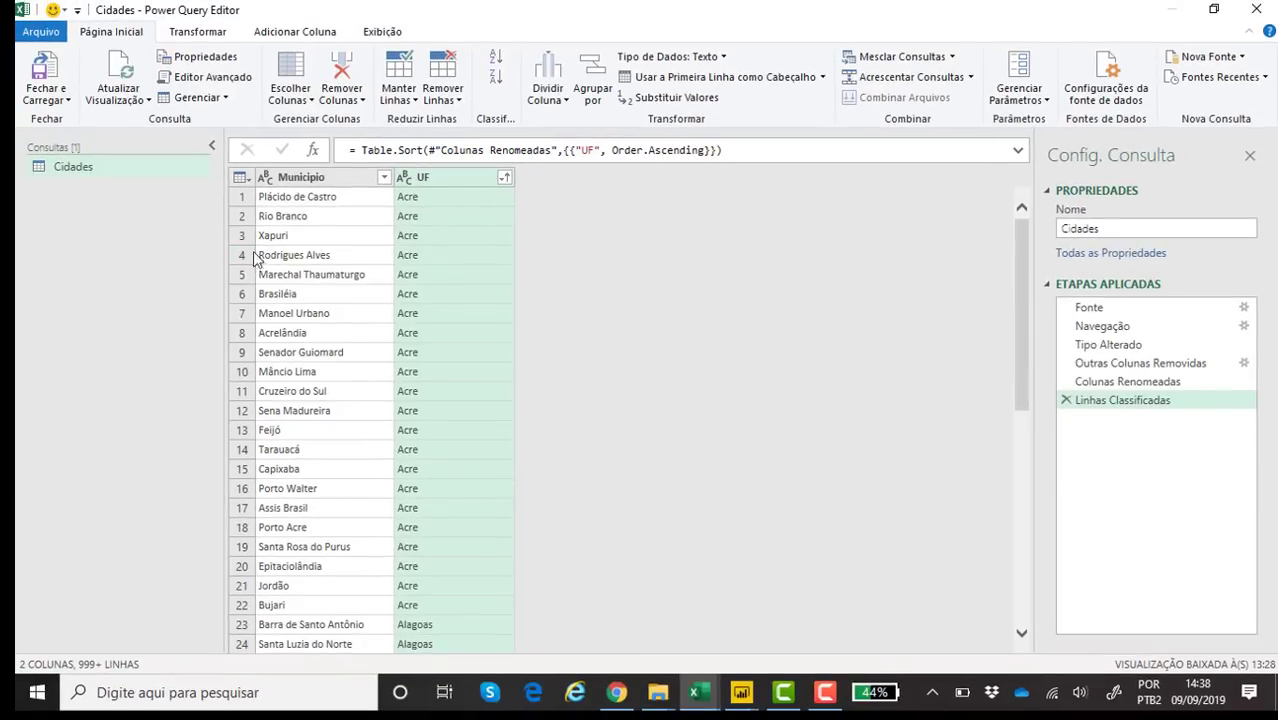
Create a blank query that returns the UF column of the Cidades query with the formula =Cidades[UF]
right_click(73, 210)
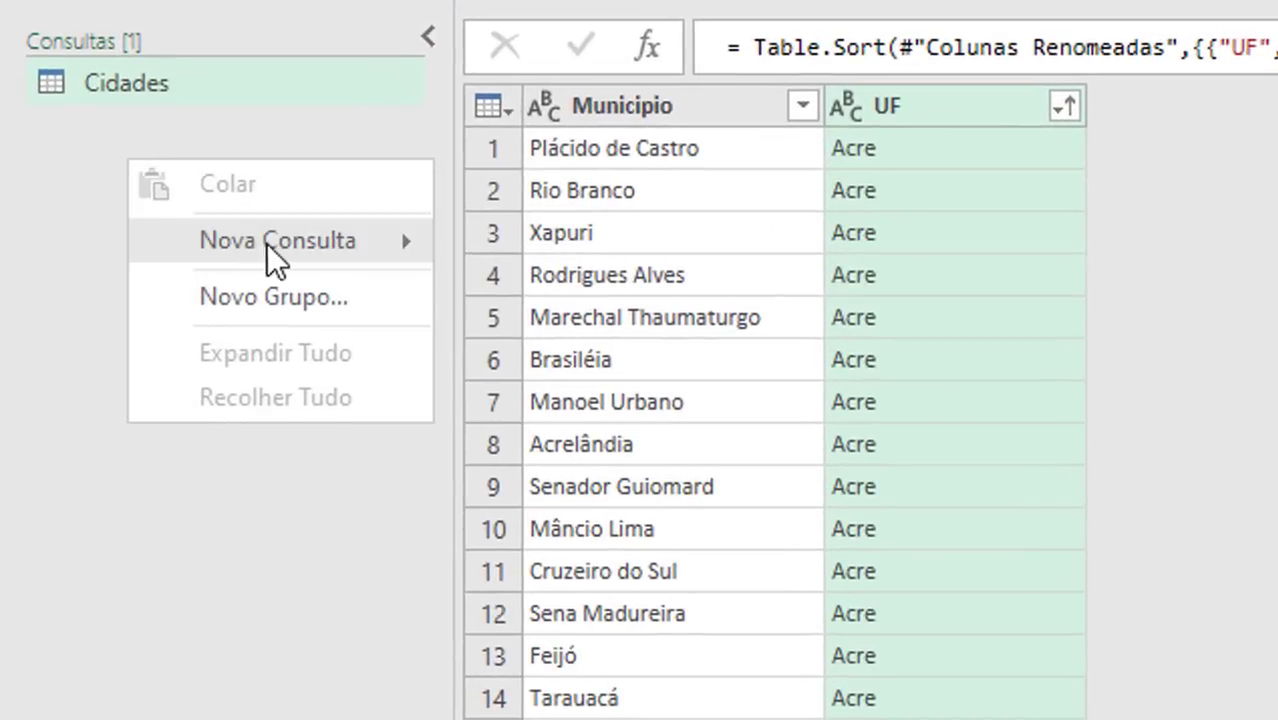
mouse_move(271, 247)
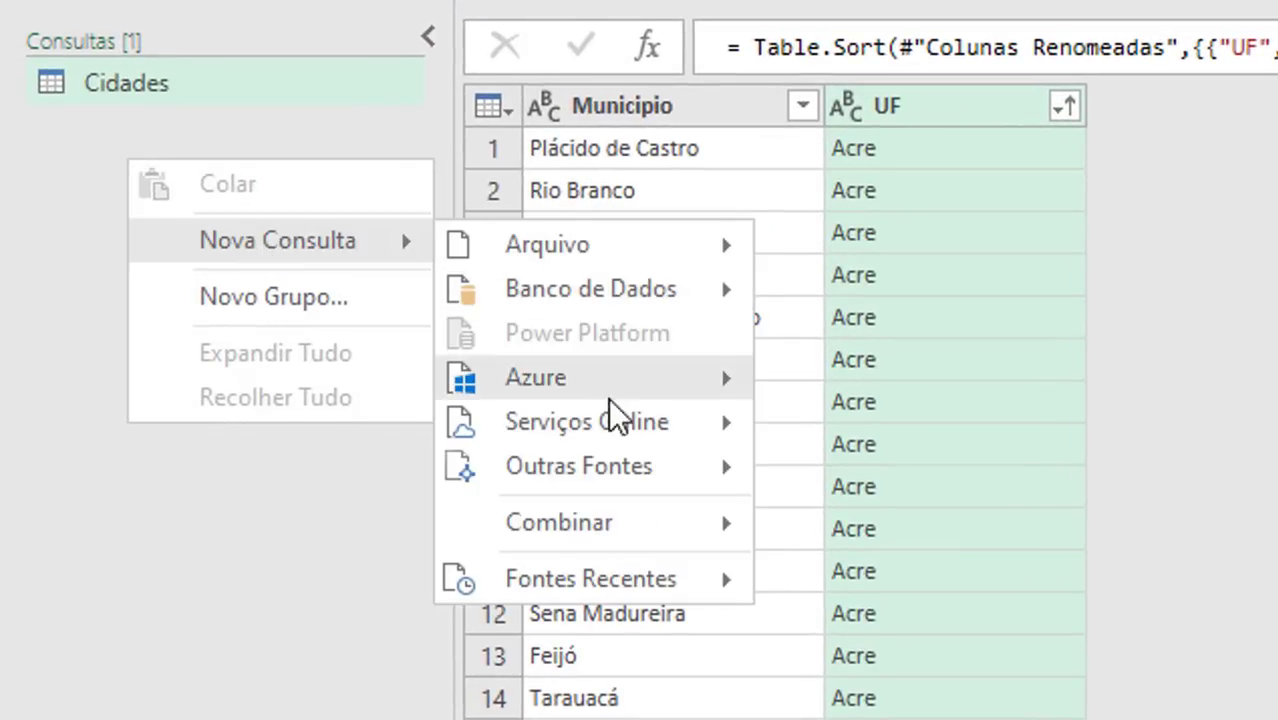
mouse_move(668, 492)
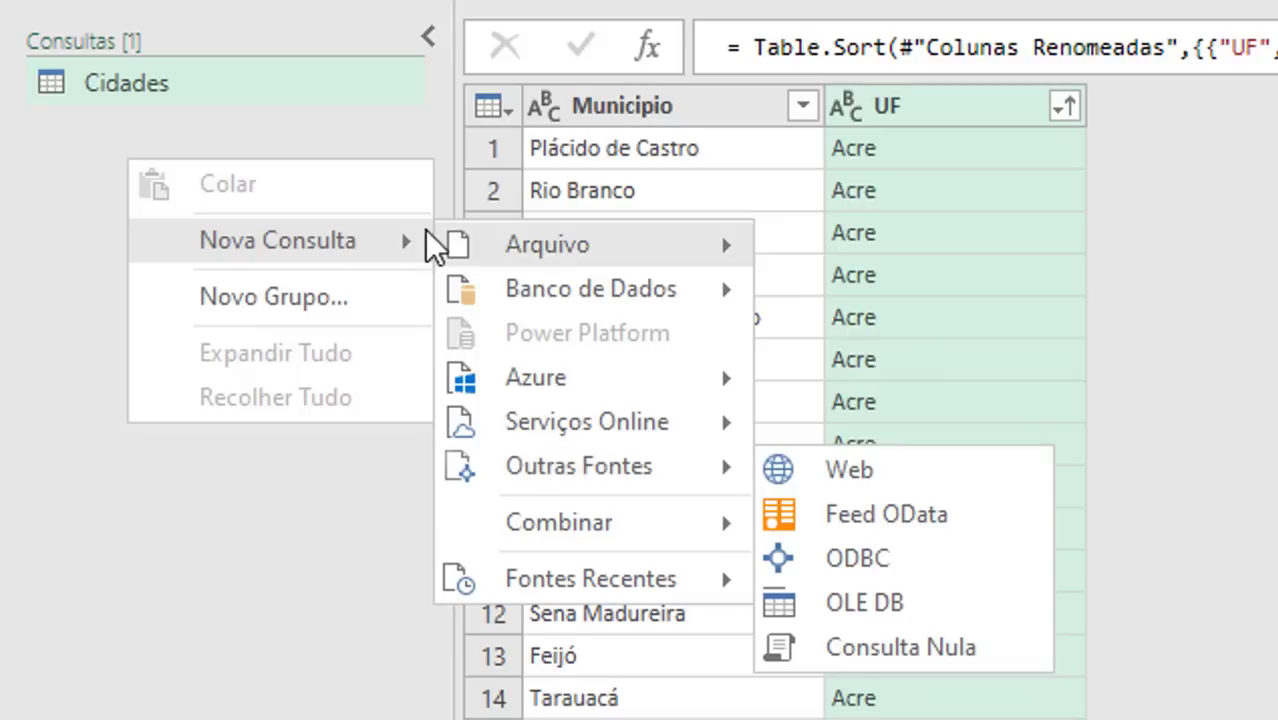
mouse_move(705, 474)
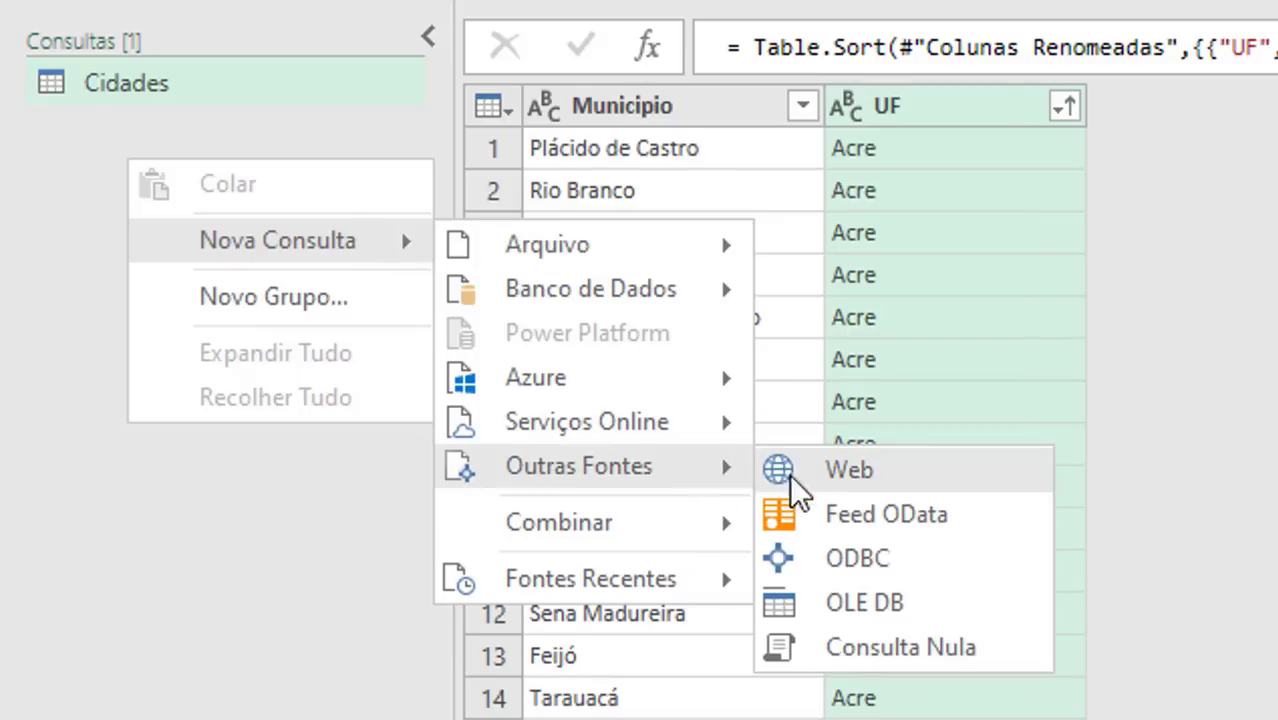
click(916, 647)
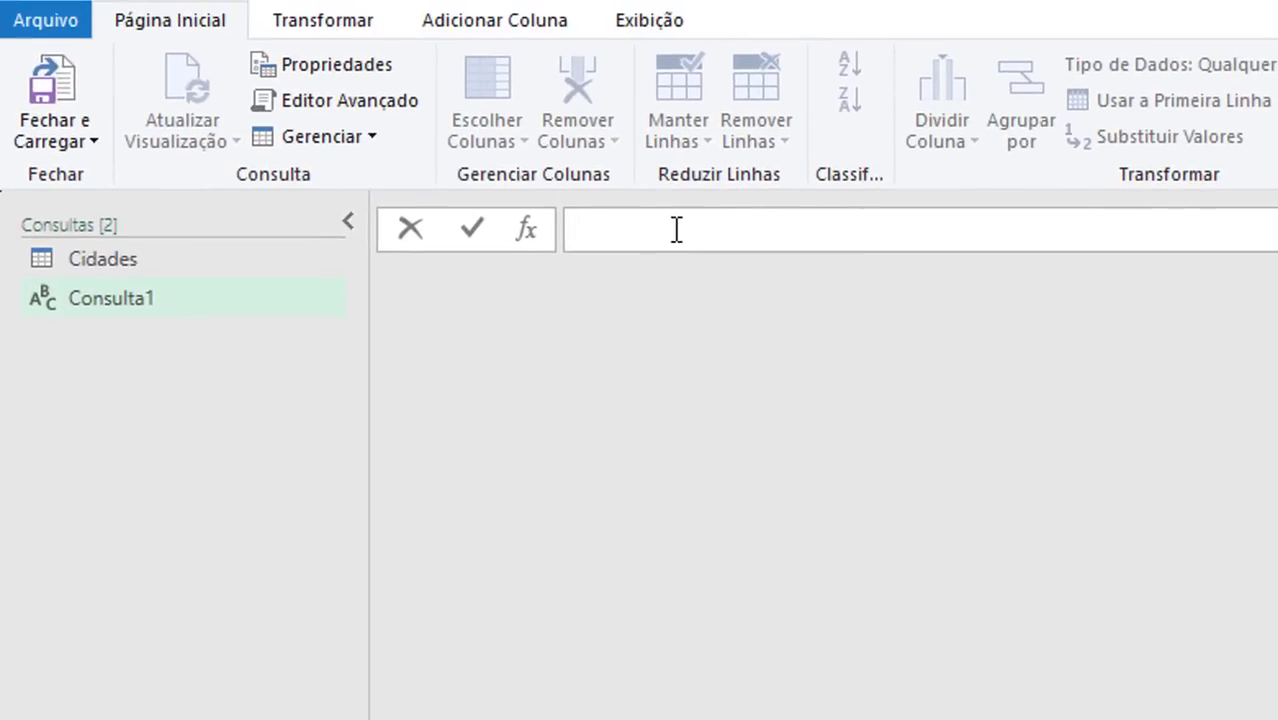
text(=Cidade)
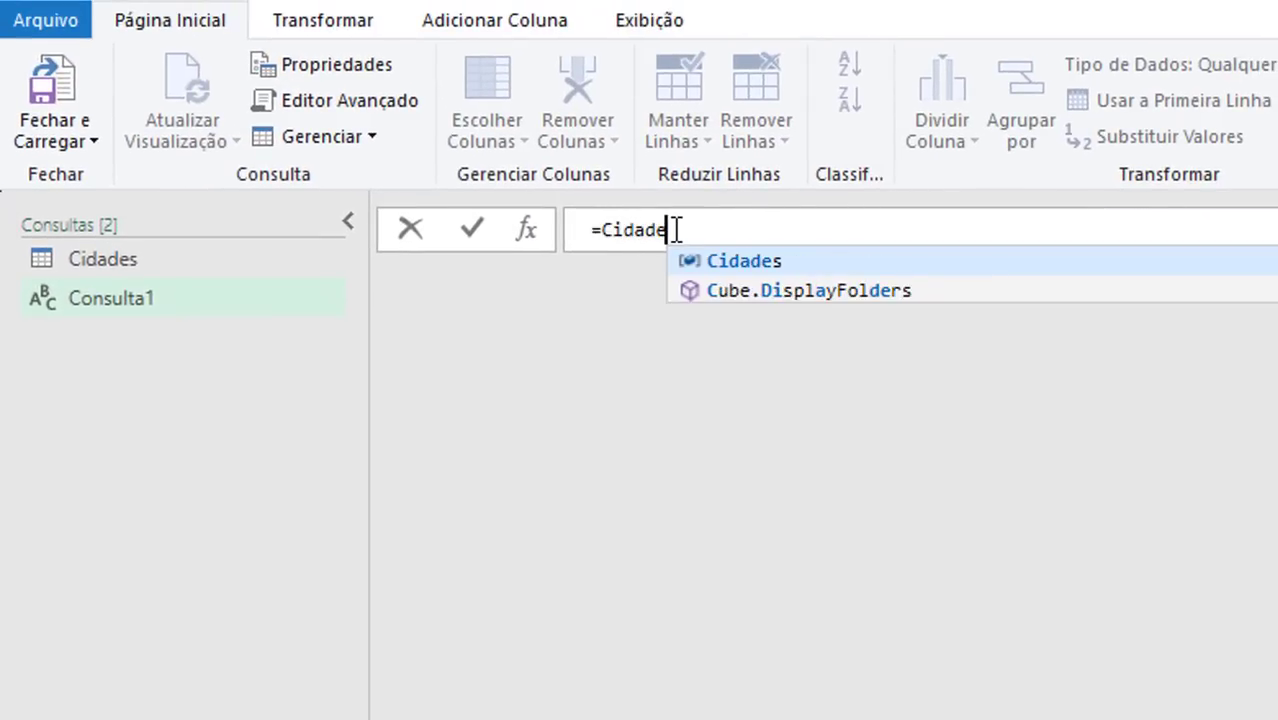
key(Tab)
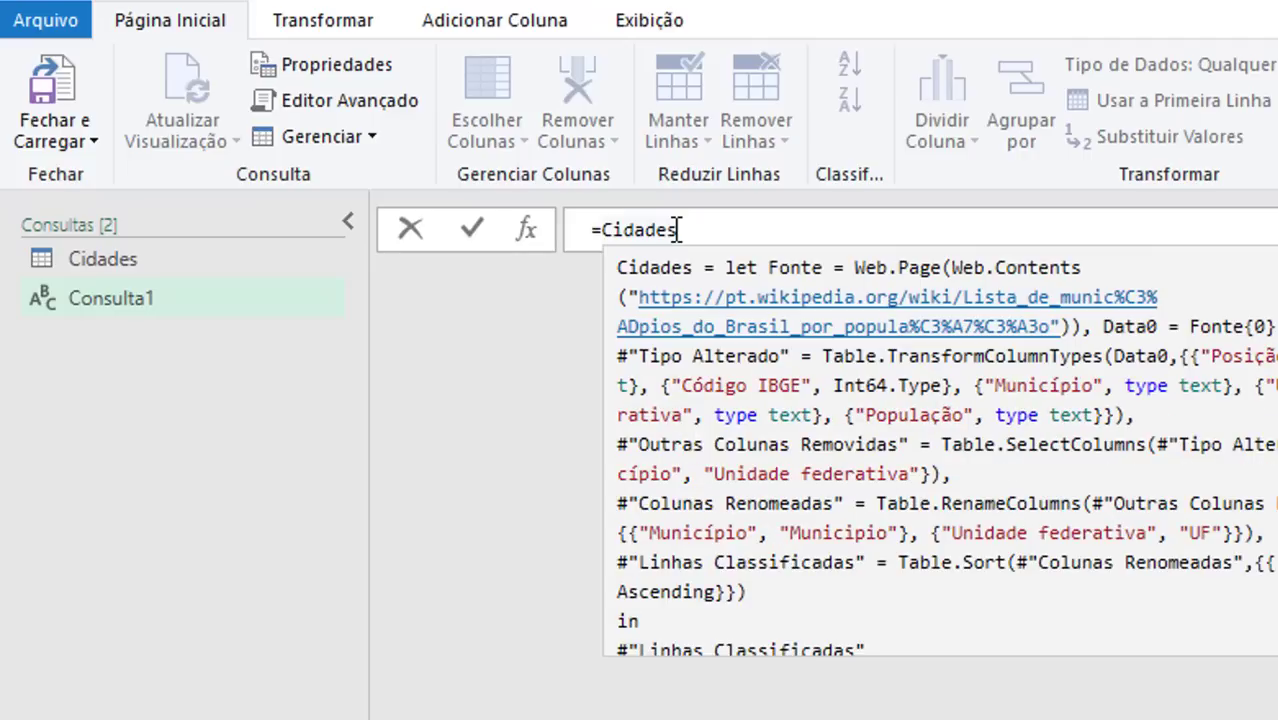
text([])
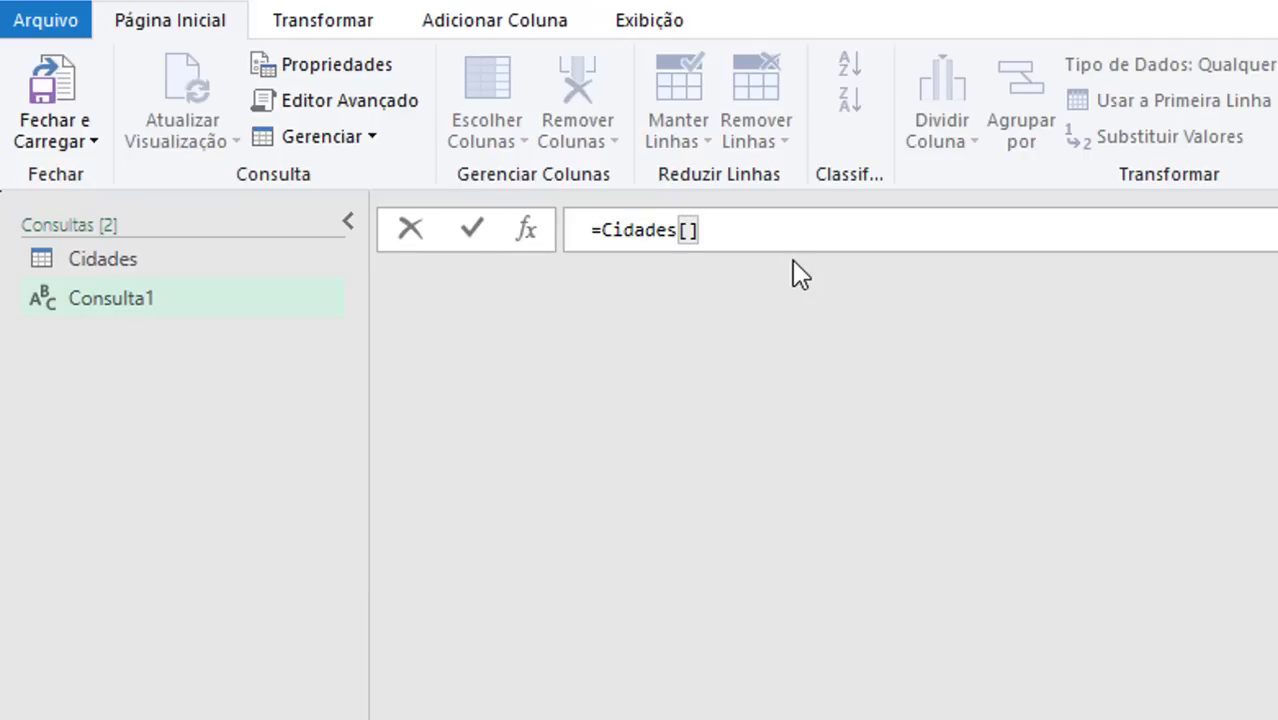
text(UF)
key(Return)
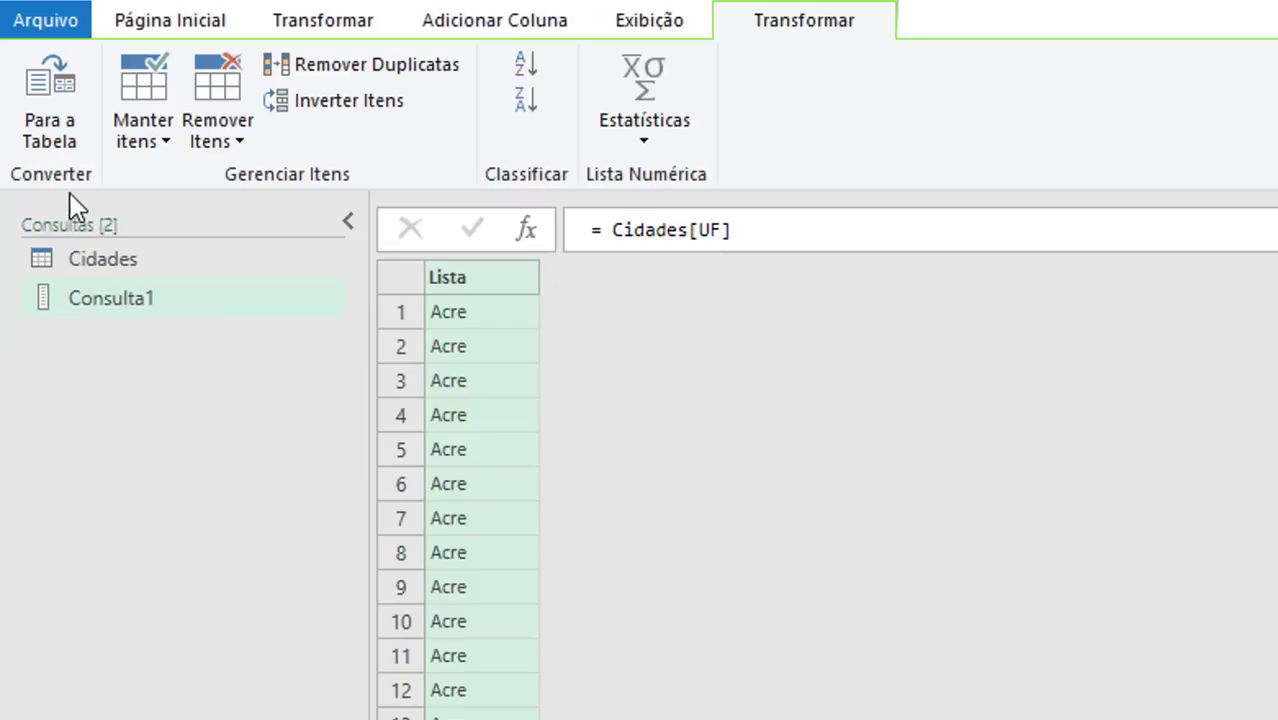
Convert the list of states to a table with no delimiter and rename its query as UF
click(34, 86)
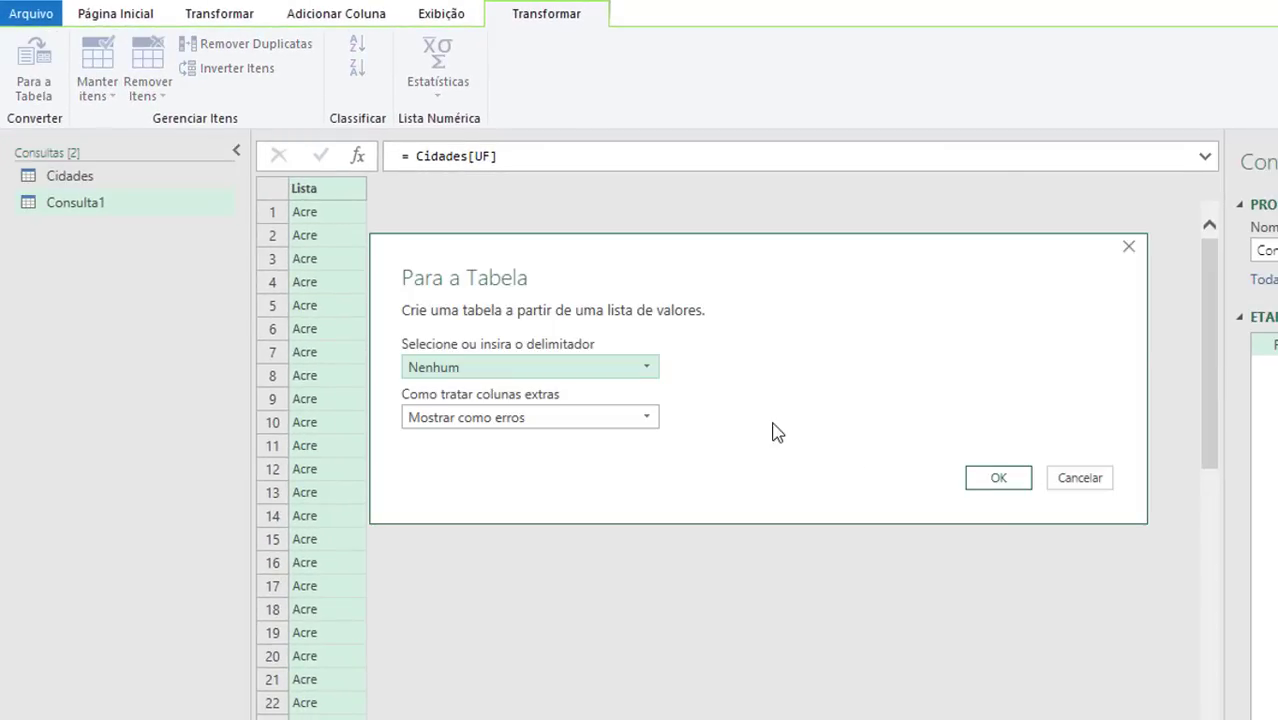
click(1000, 478)
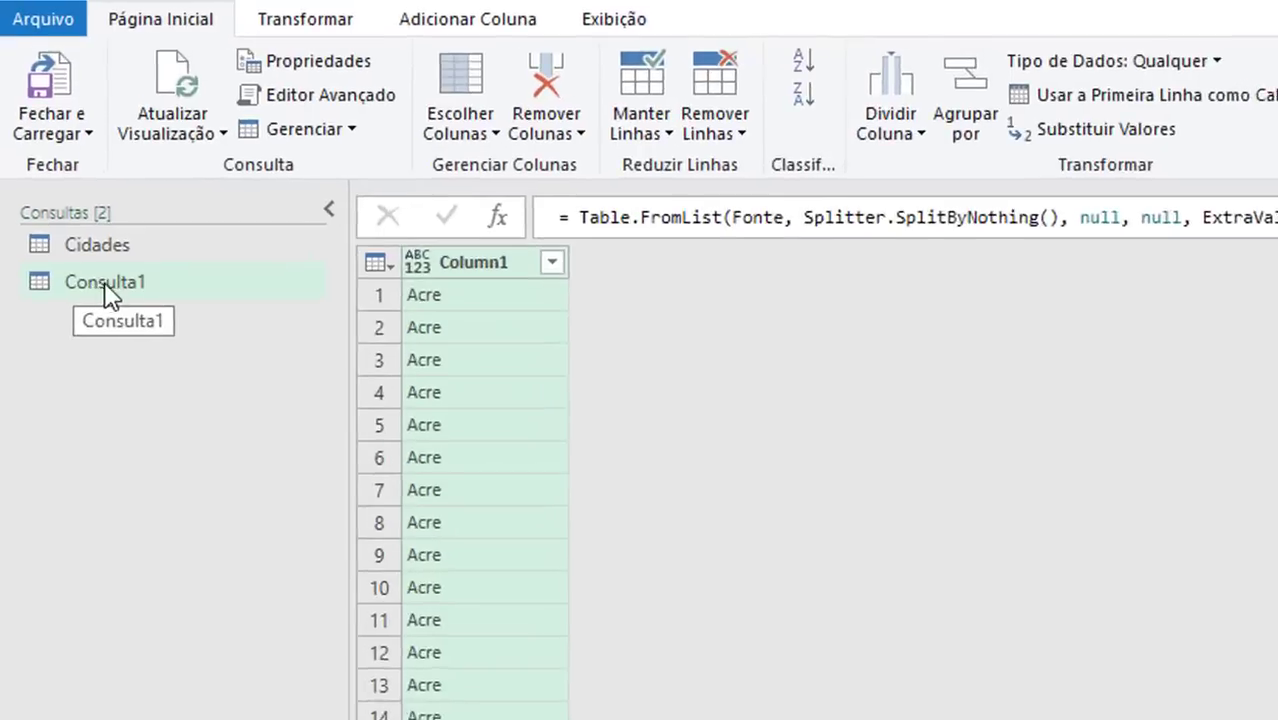
double_click(106, 284)
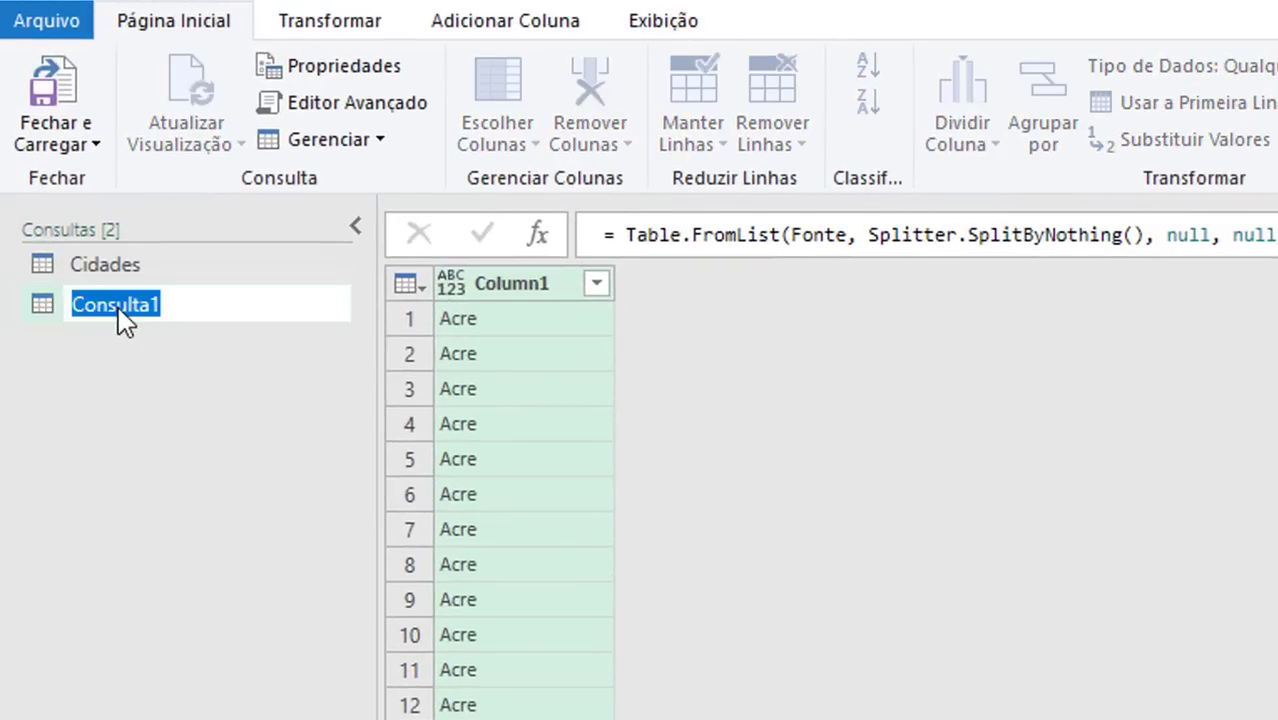
text(Uf)
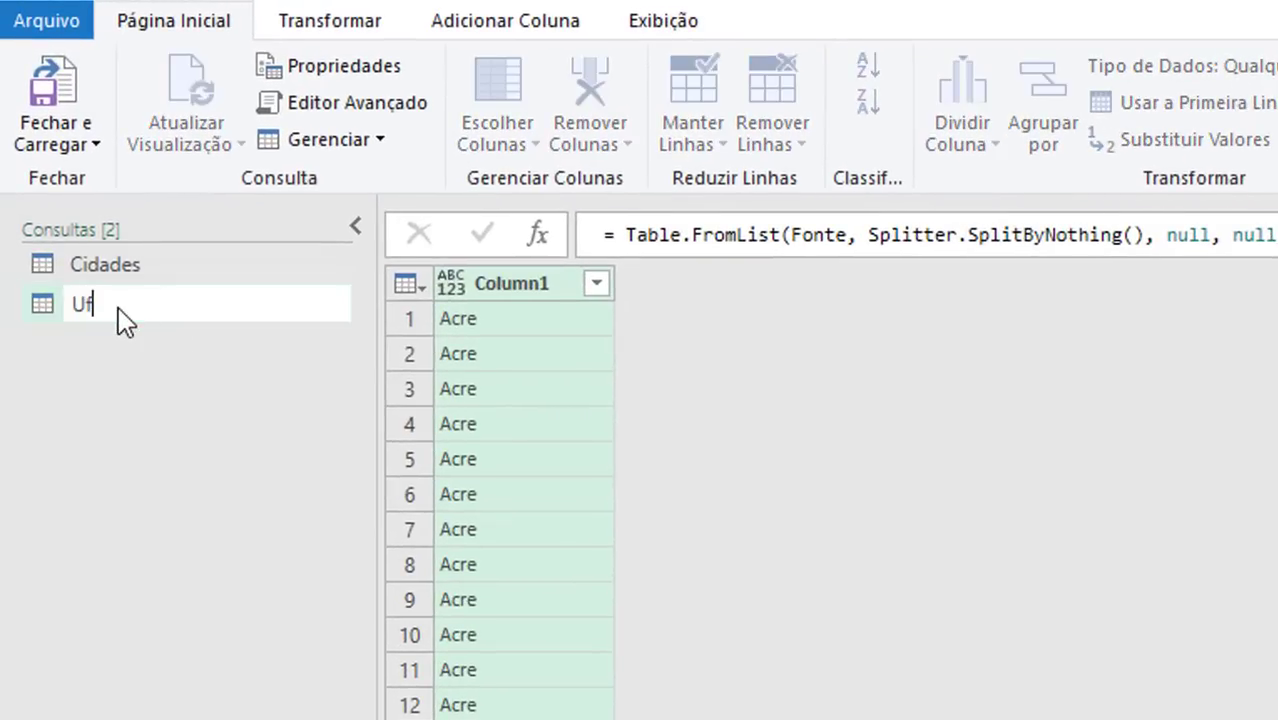
key(BackSpace)
text(F)
key(Return)
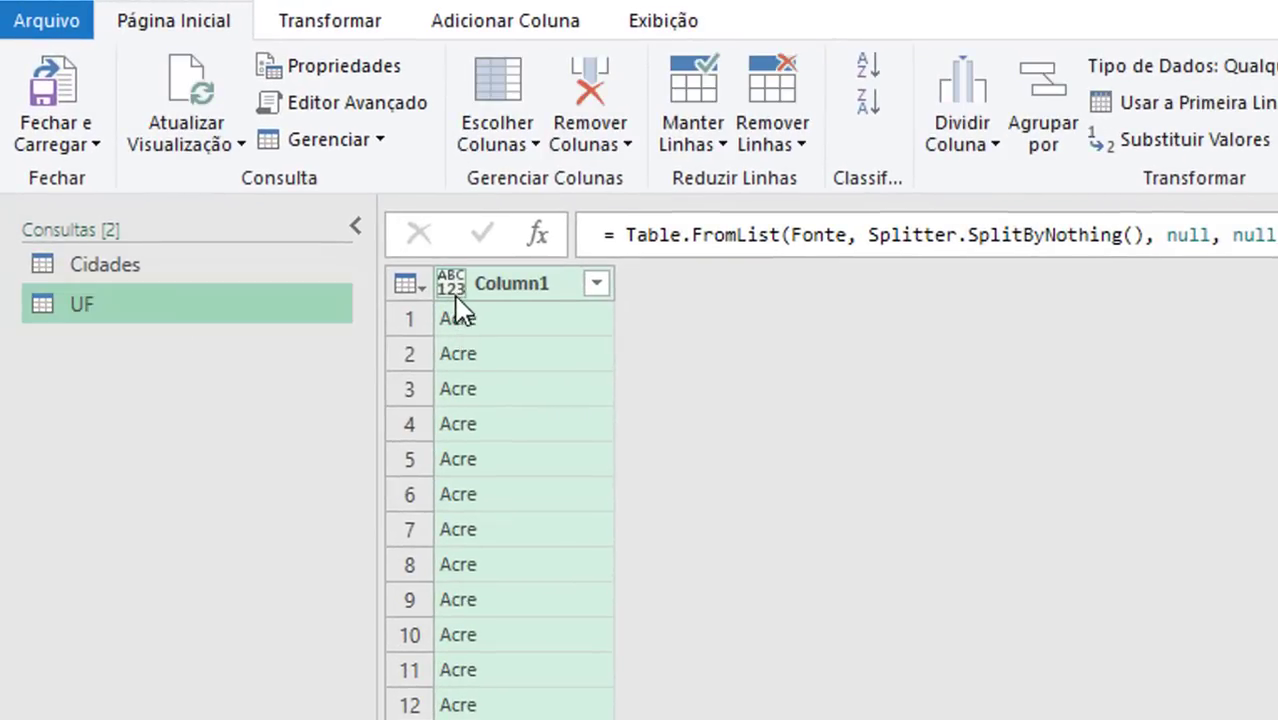
Set the data type of Column1 in the UF query to text and remove its duplicate values
click(452, 295)
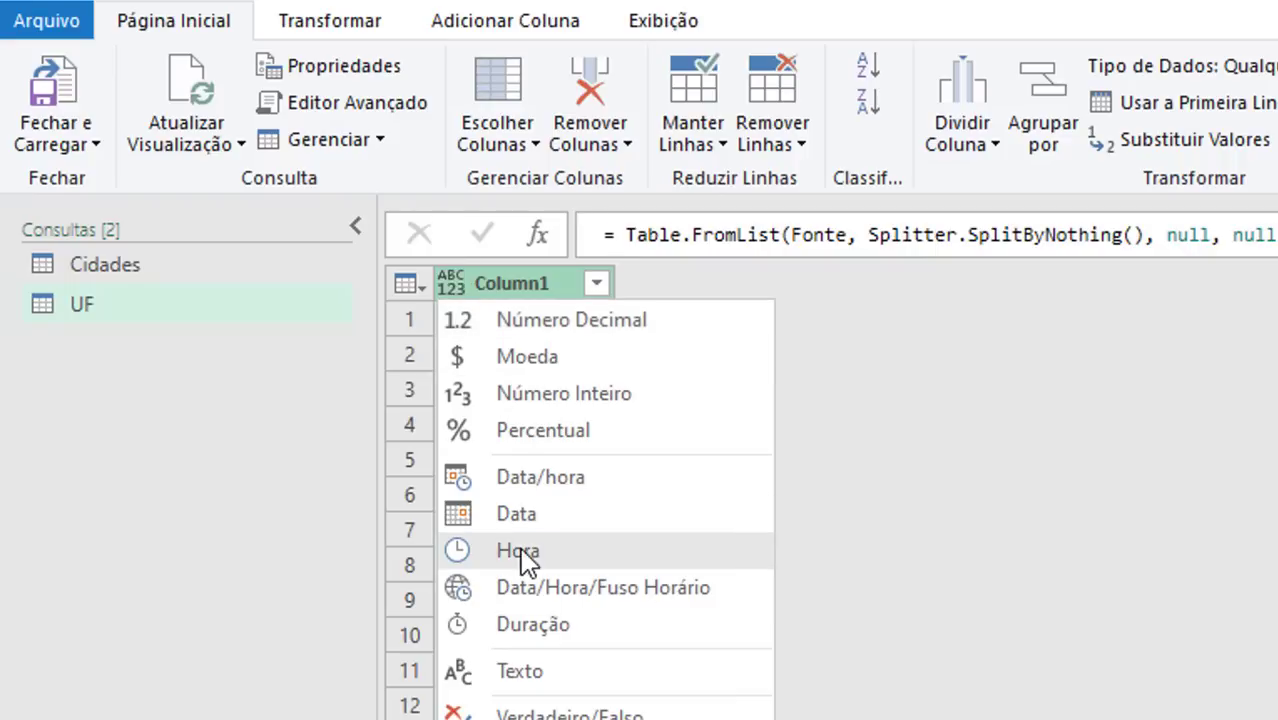
click(549, 660)
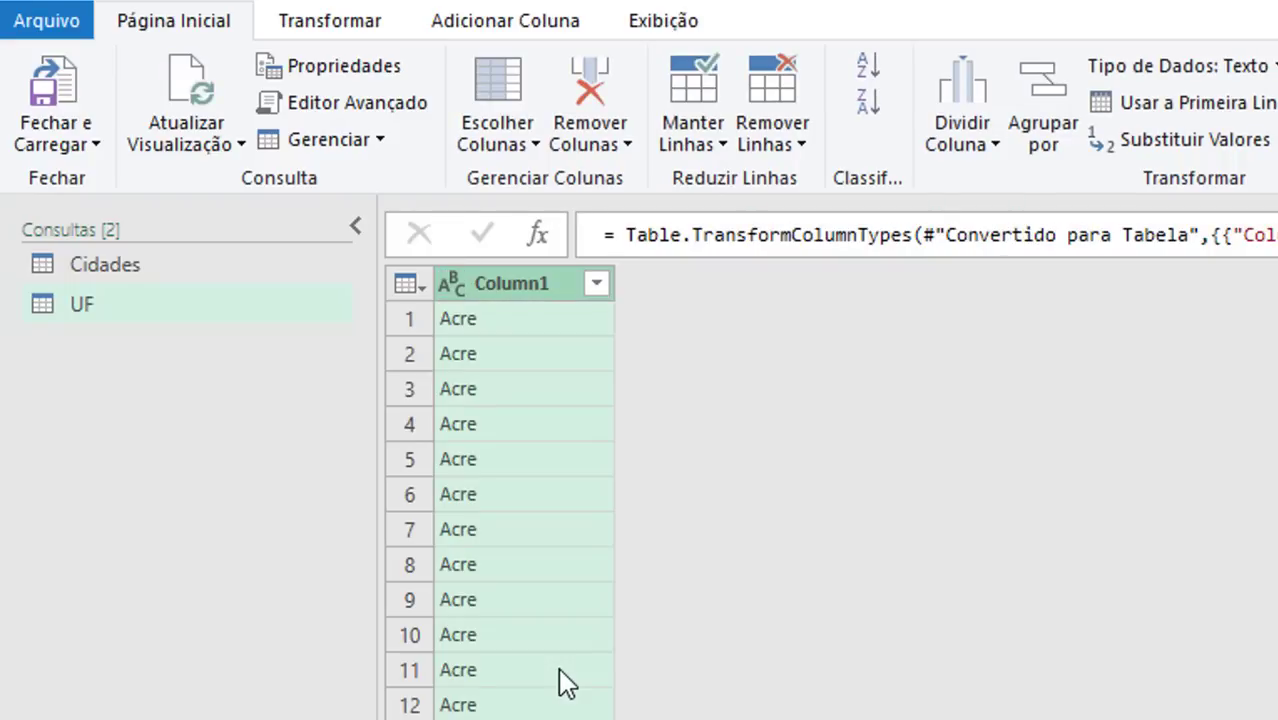
right_click(535, 287)
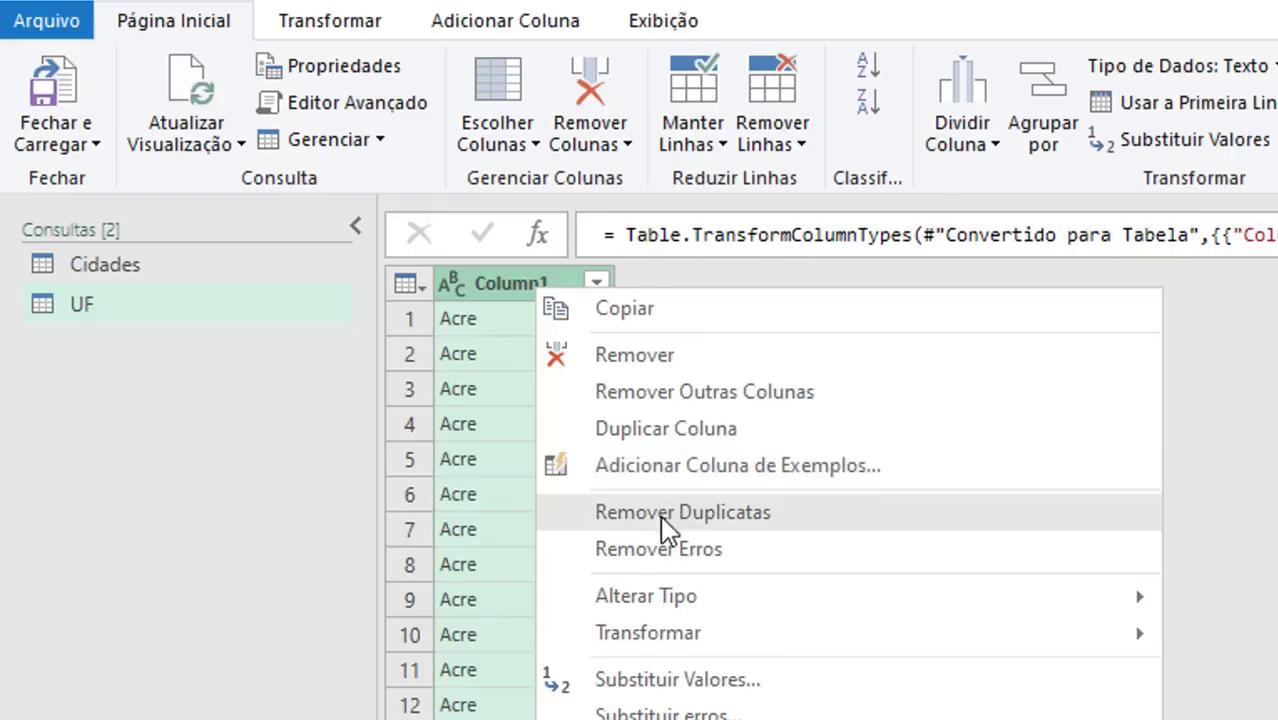
click(760, 514)
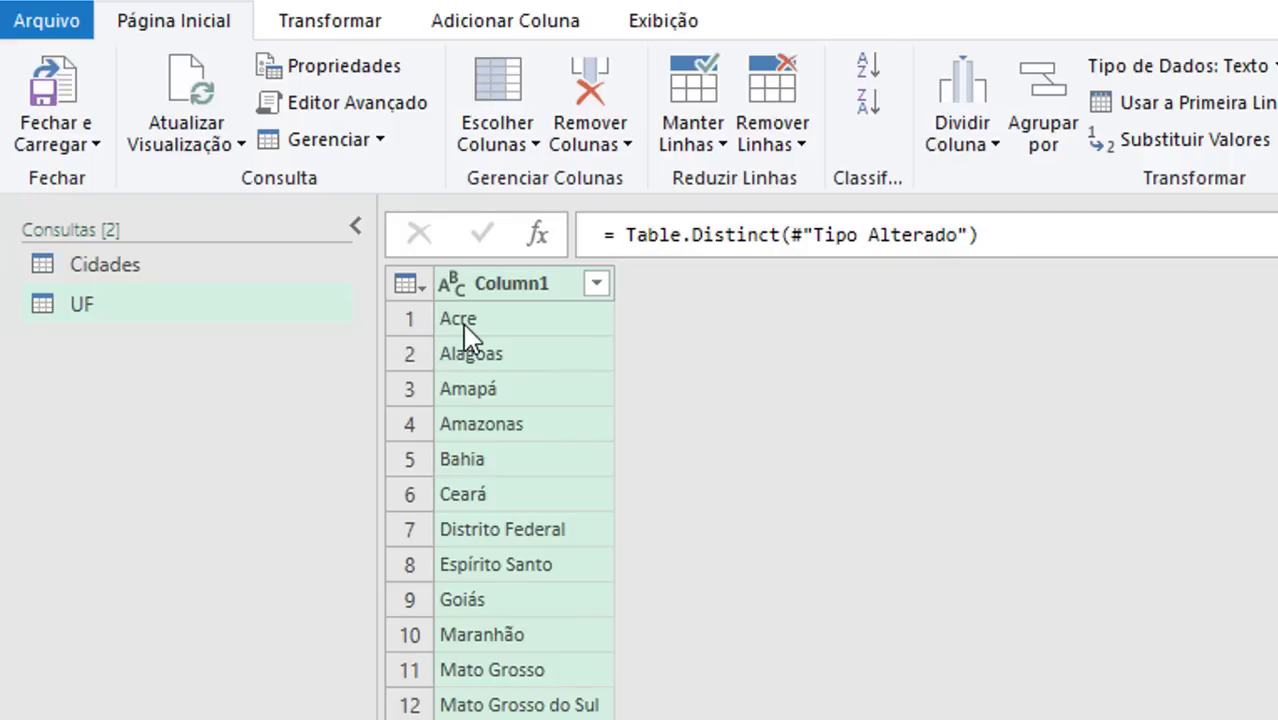
Rename Column1 in the UF query as Estados
double_click(535, 289)
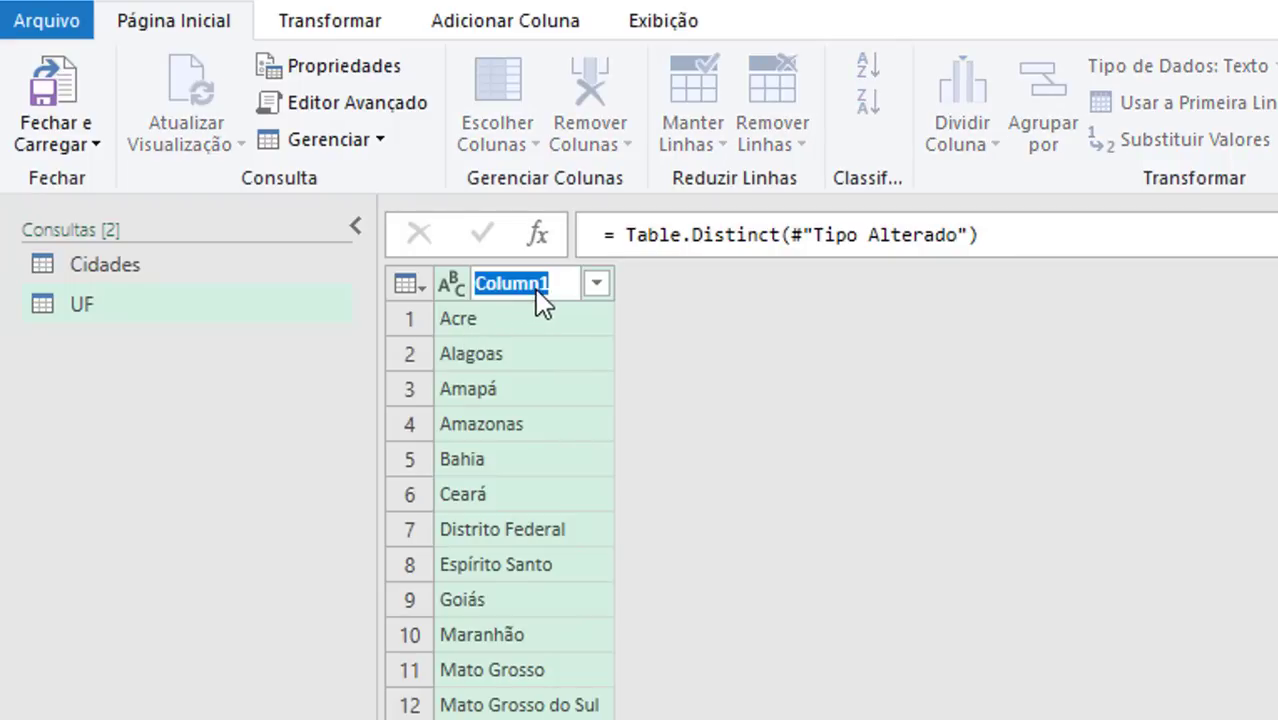
text(Estados)
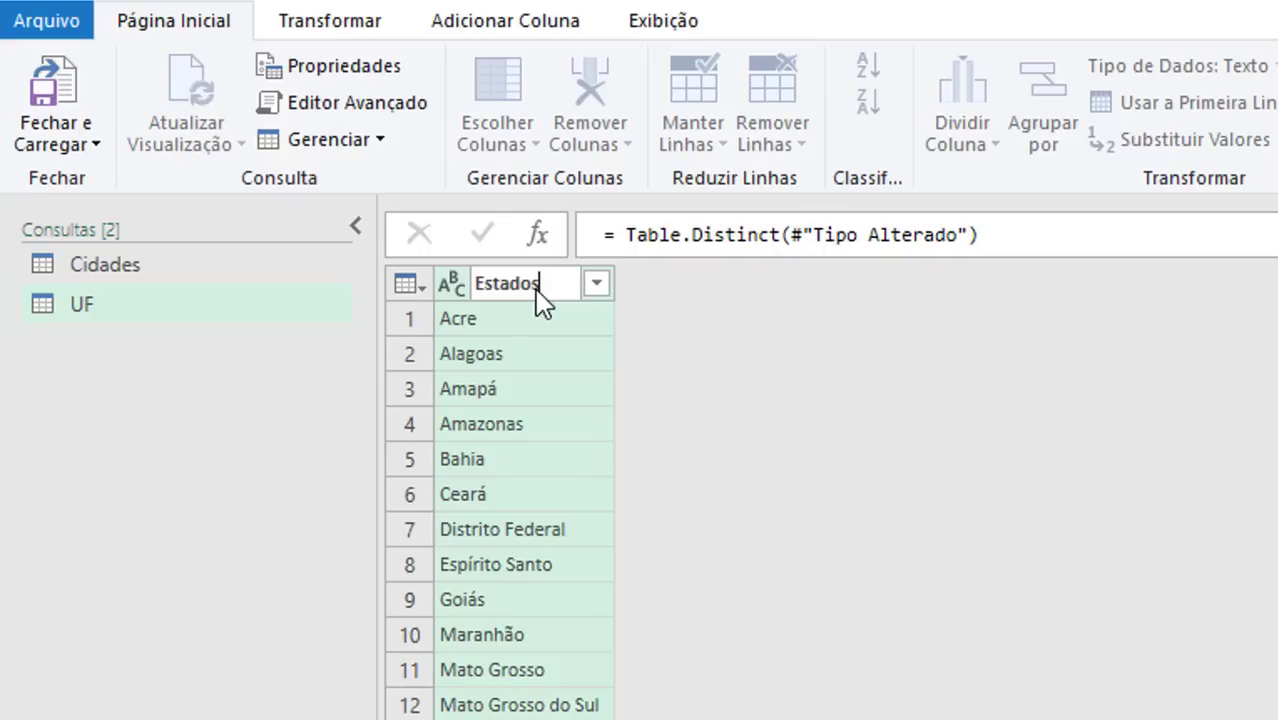
key(Return)
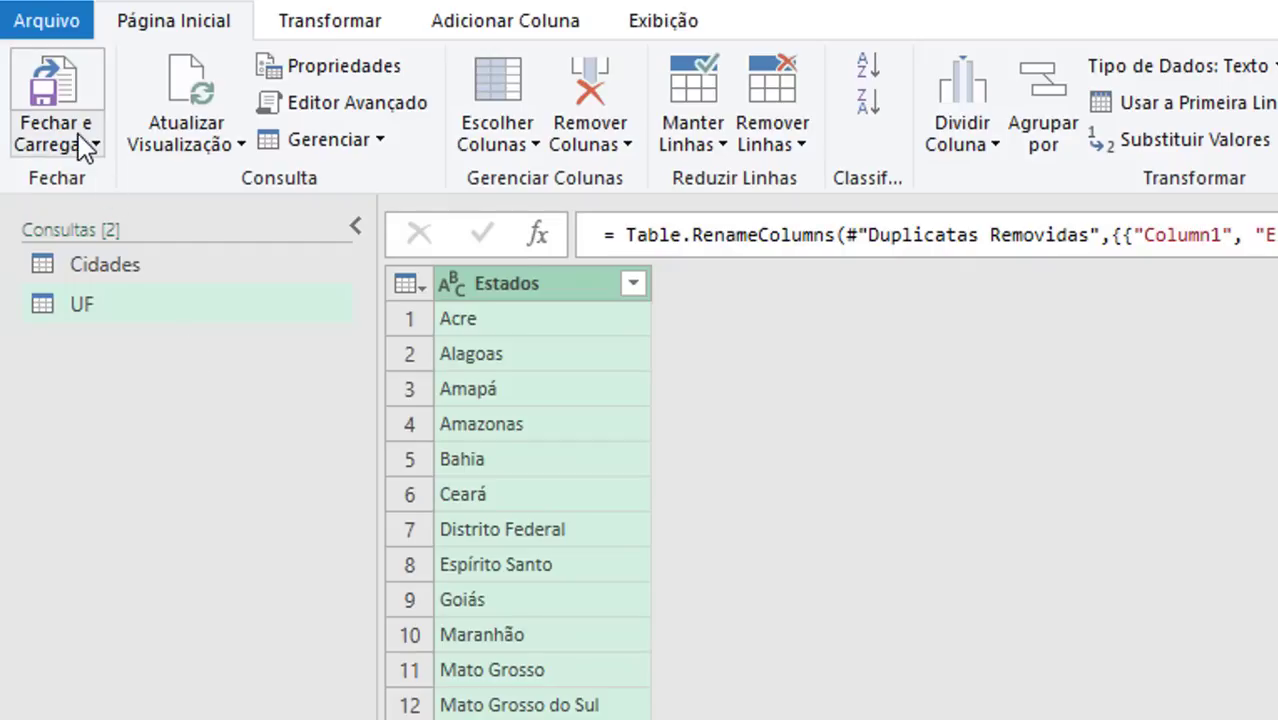
Apply custom default query loading to both worksheet and Data Model, and close the editor, loading the queries into the workbook
click(48, 22)
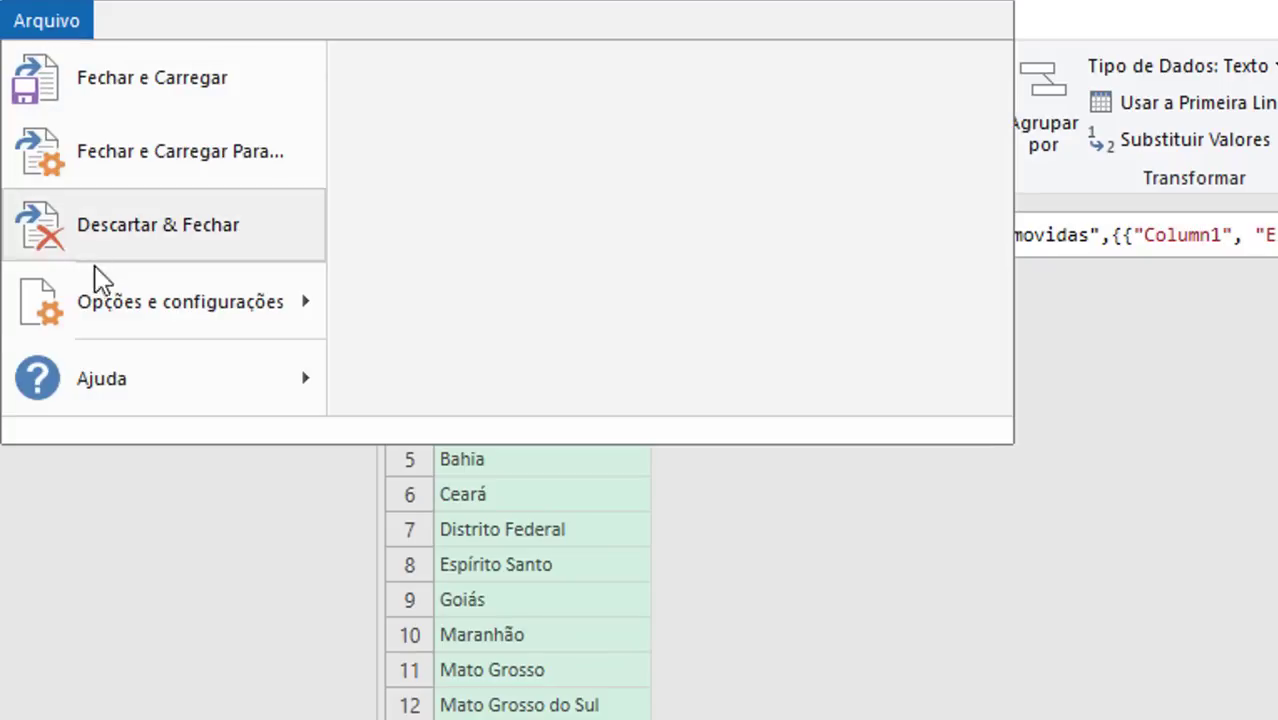
mouse_move(190, 306)
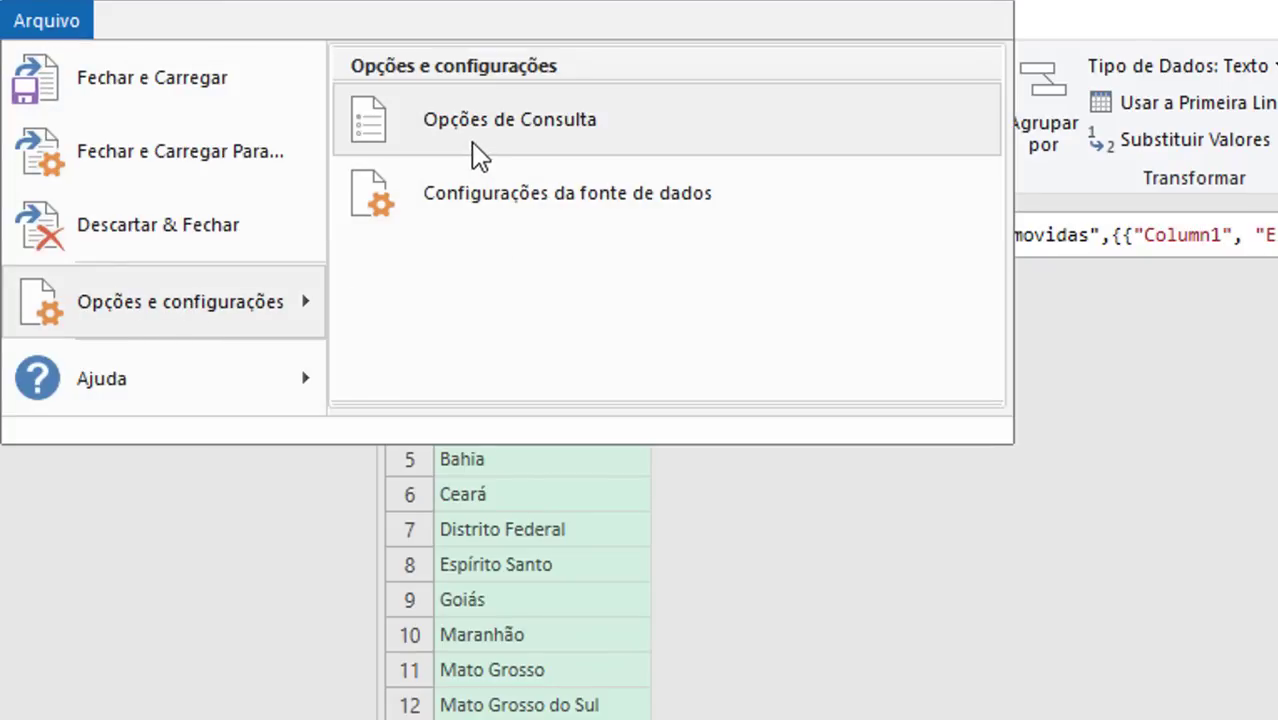
click(464, 141)
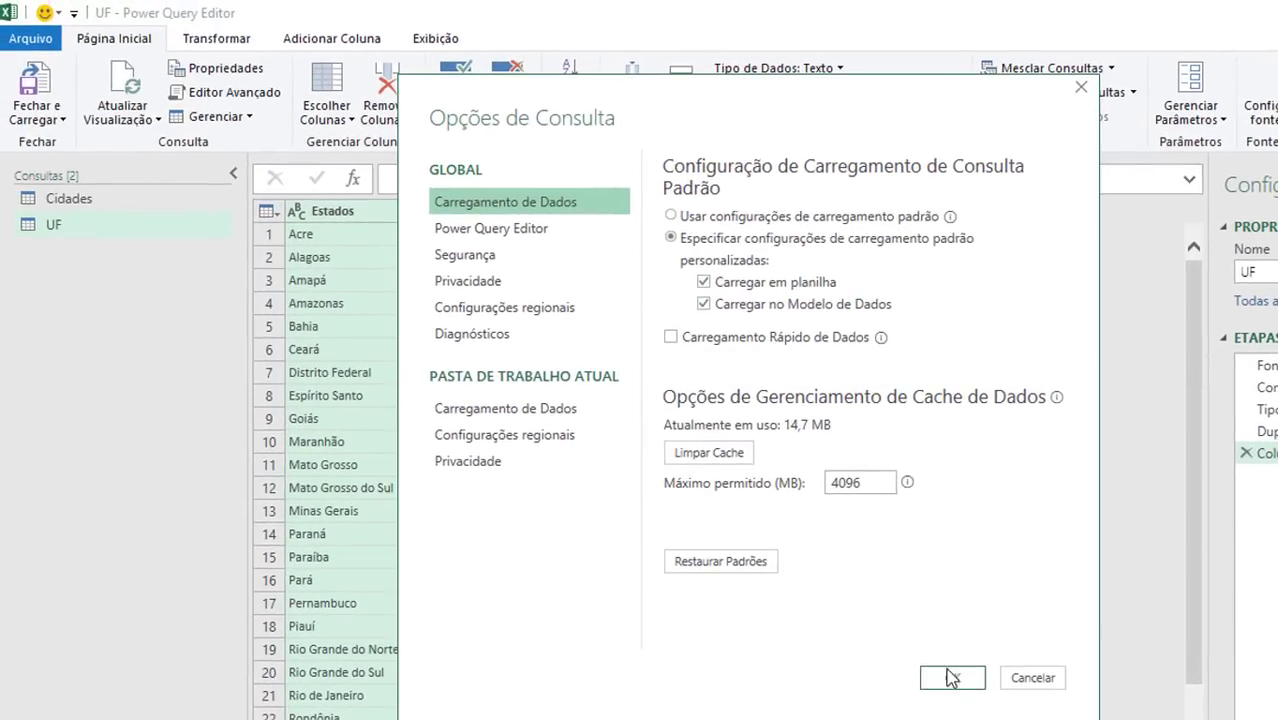
click(952, 678)
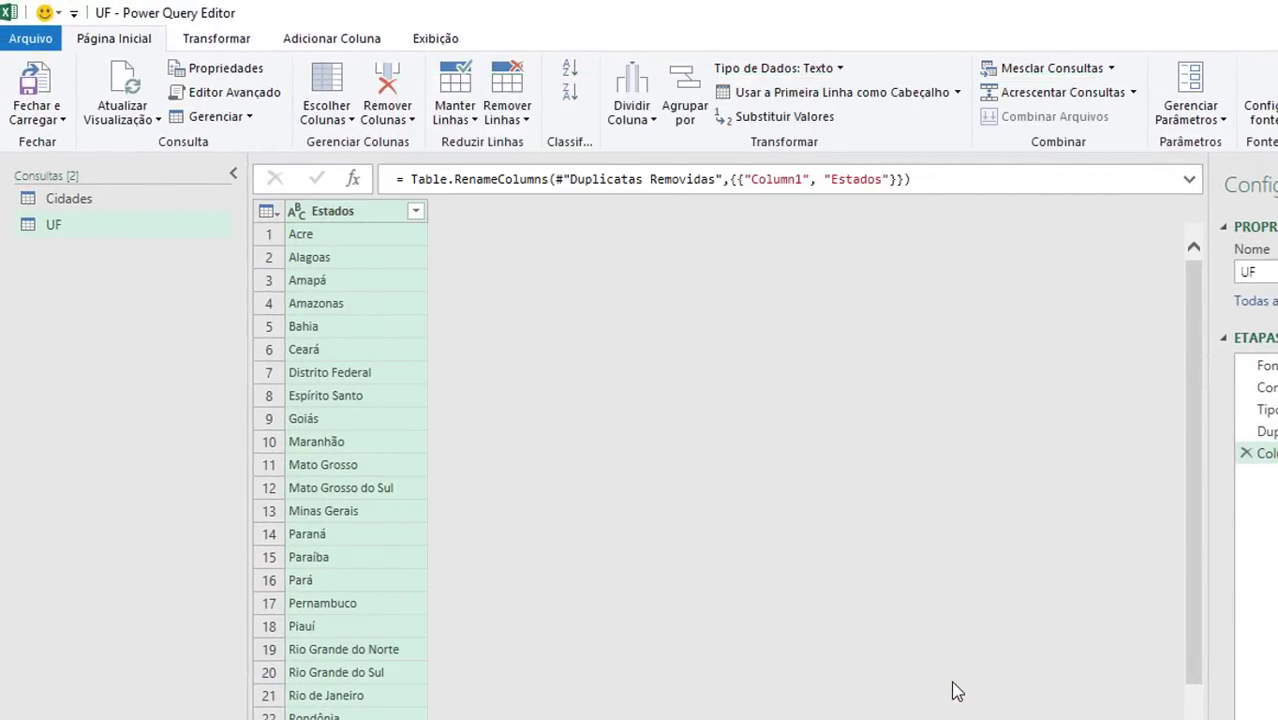
click(44, 92)
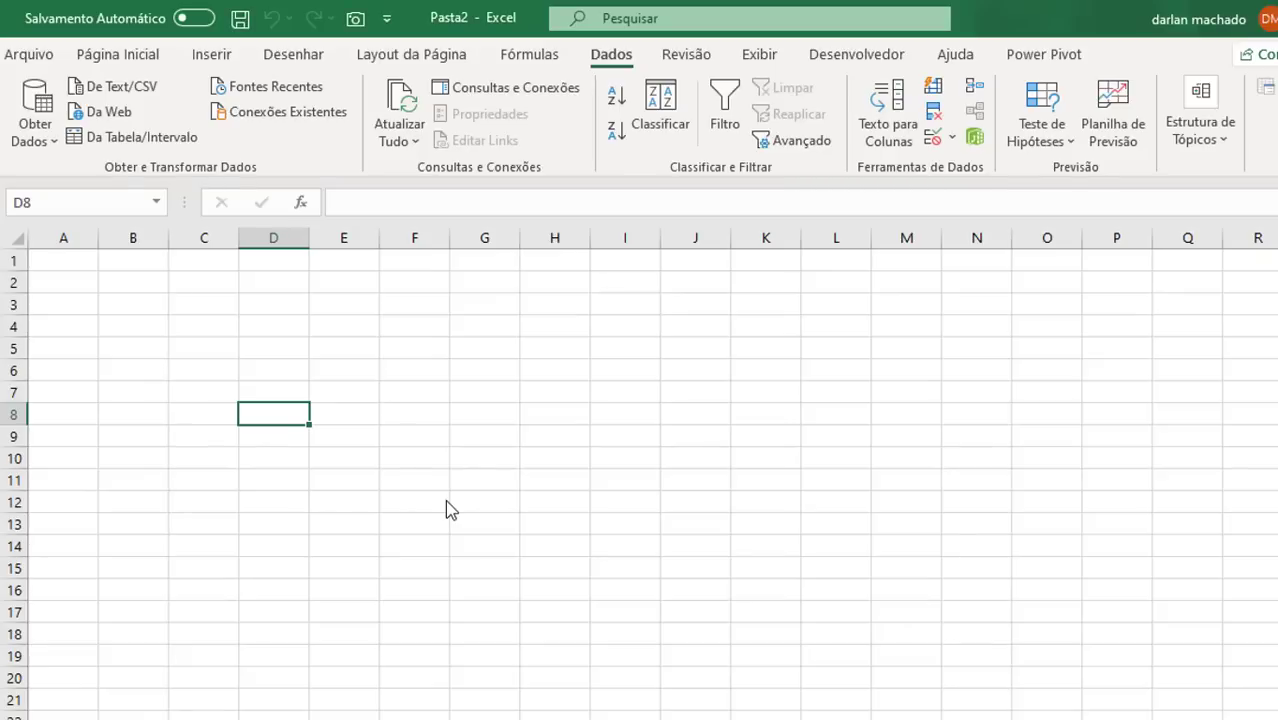
key(ctrl+Home)
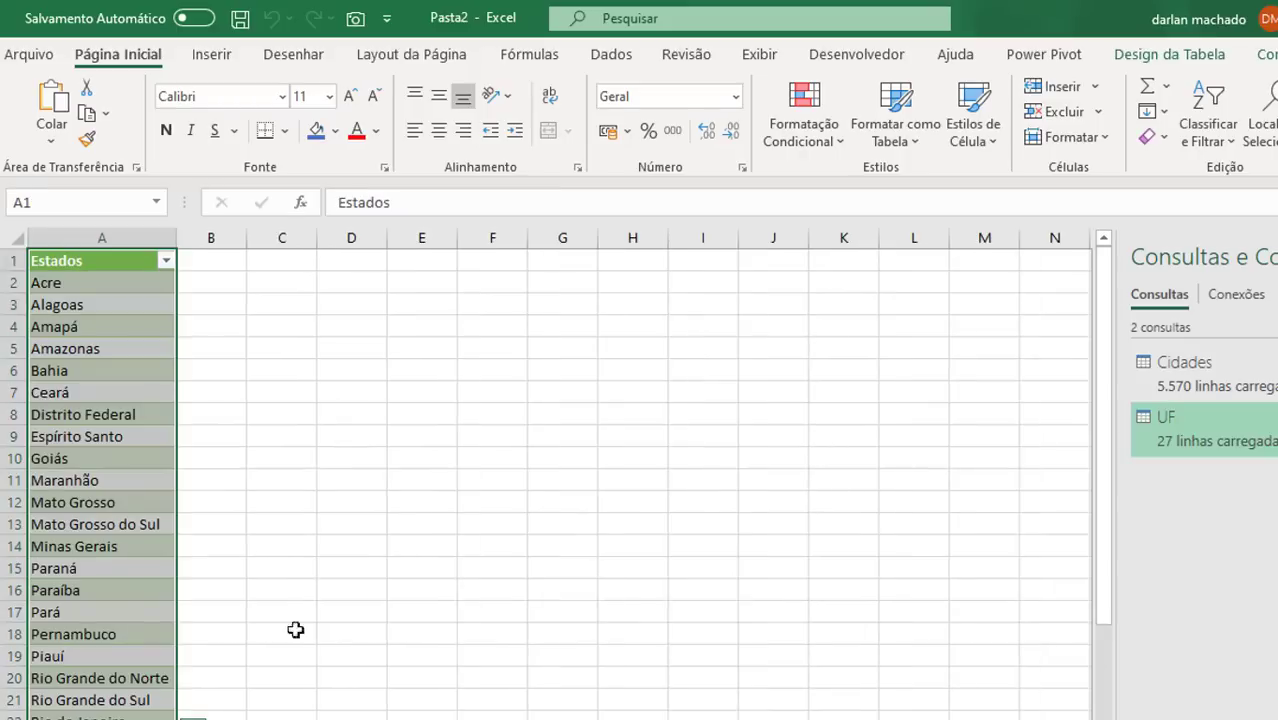
Name the range of state values under the Estados header, from Acre to the end of the column, as Int_Estados
click(222, 424)
click(94, 284)
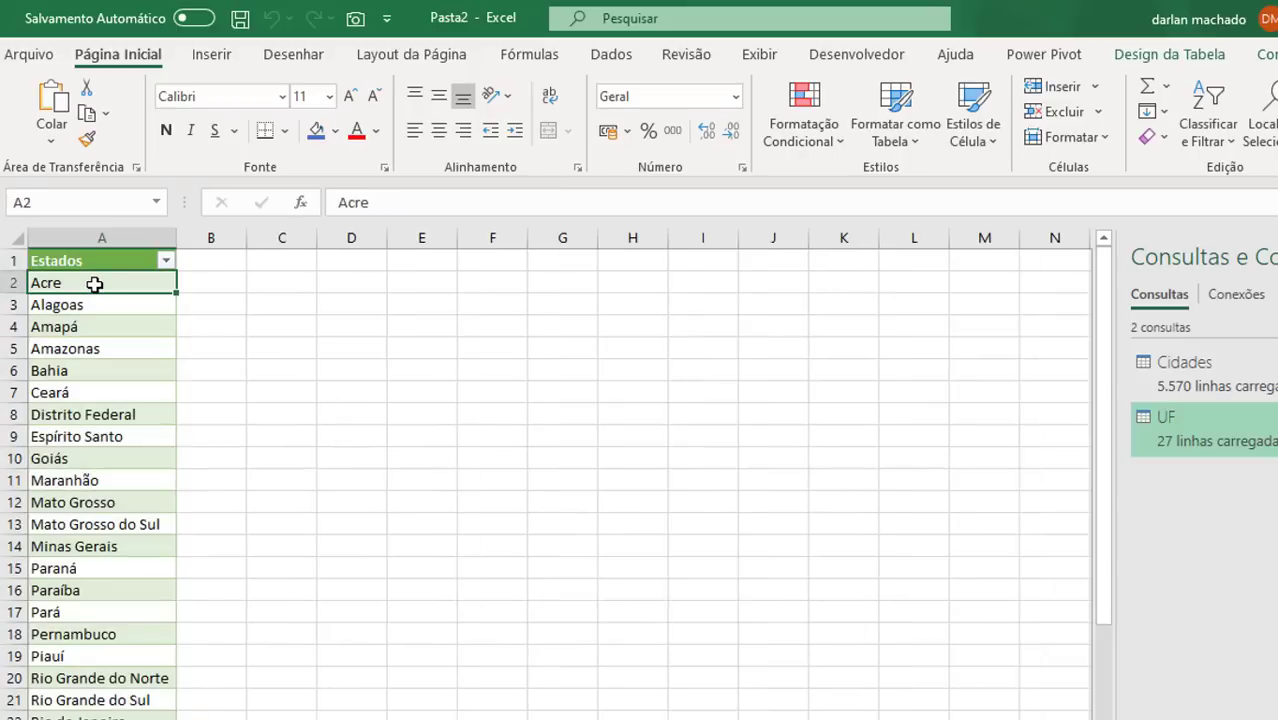
key(ctrl+shift+Down)
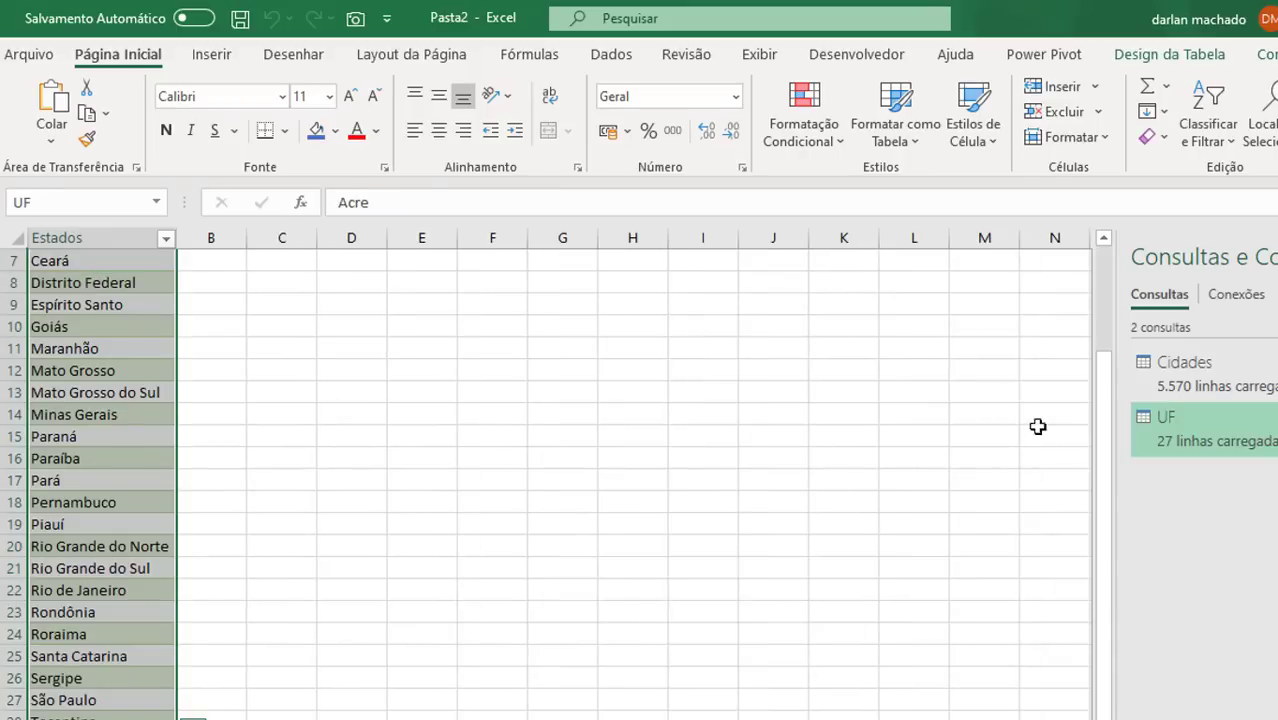
drag(1101, 480, 1128, 274)
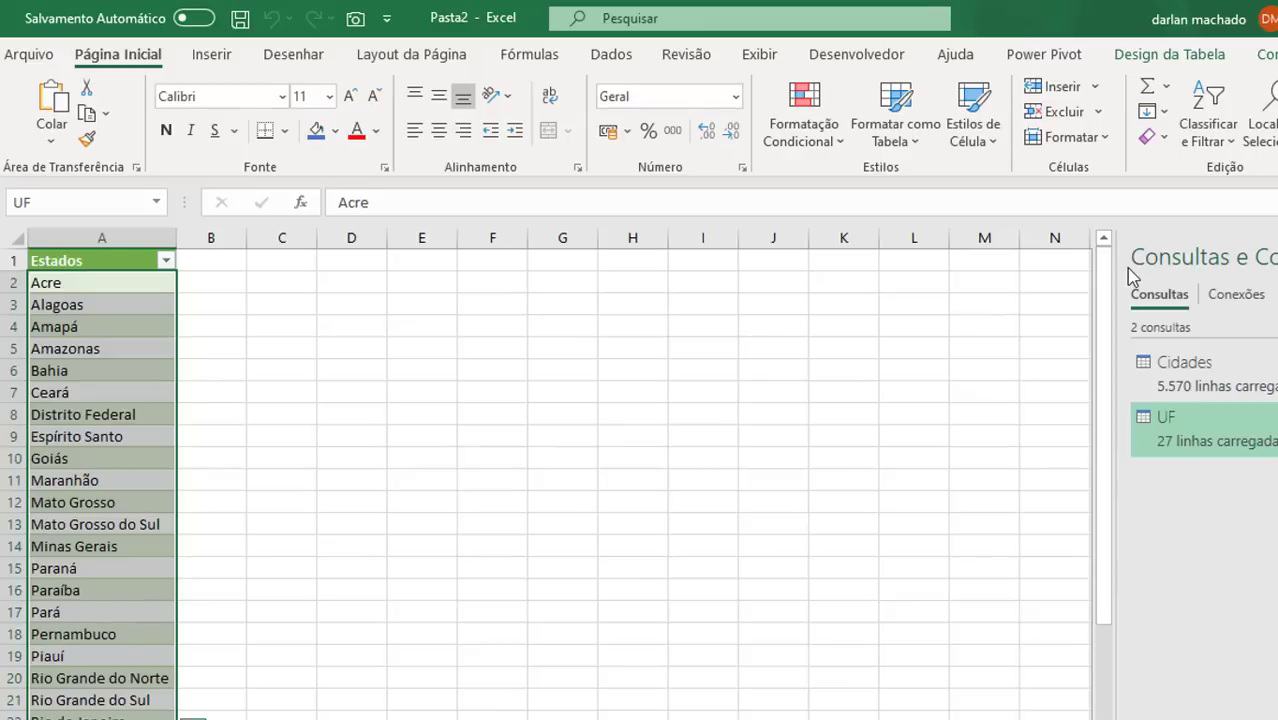
click(102, 197)
text(Int_)
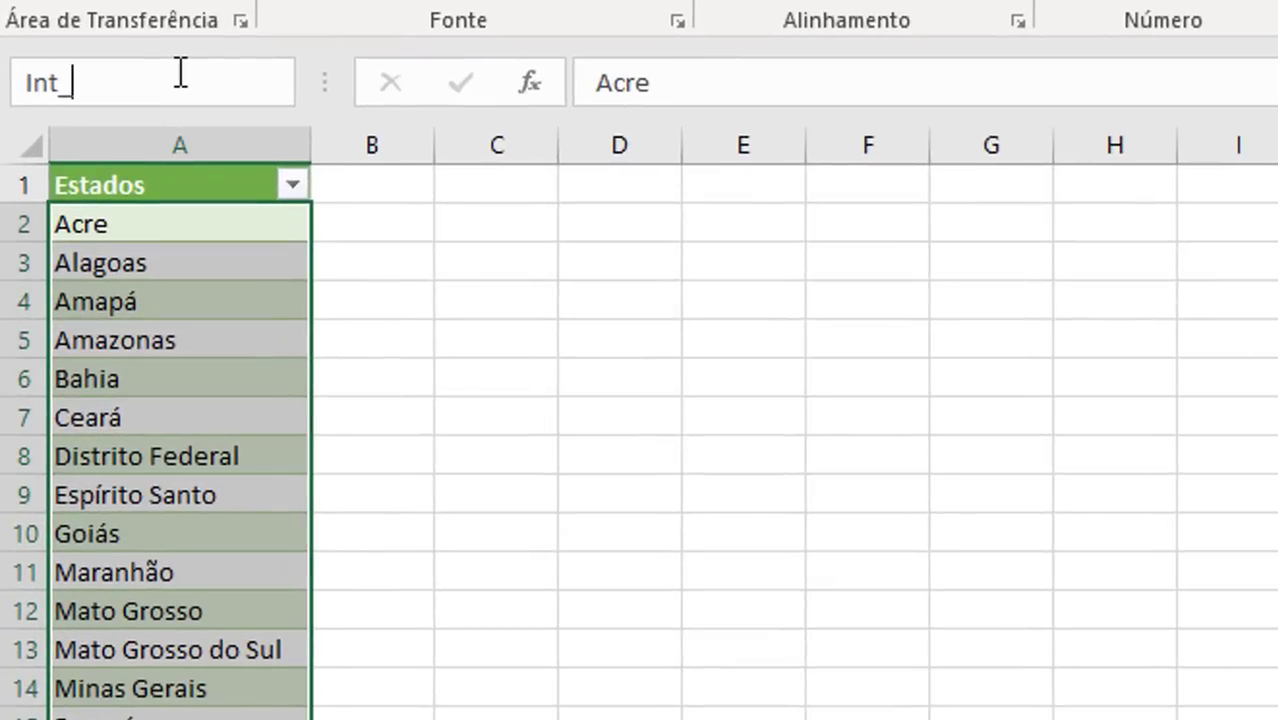
text(Estados)
key(Return)
On the blank worksheet, enter the form labels Estado in cell B7 and Cidade in cell B9
click(742, 491)
key(ctrl+Page_Down)
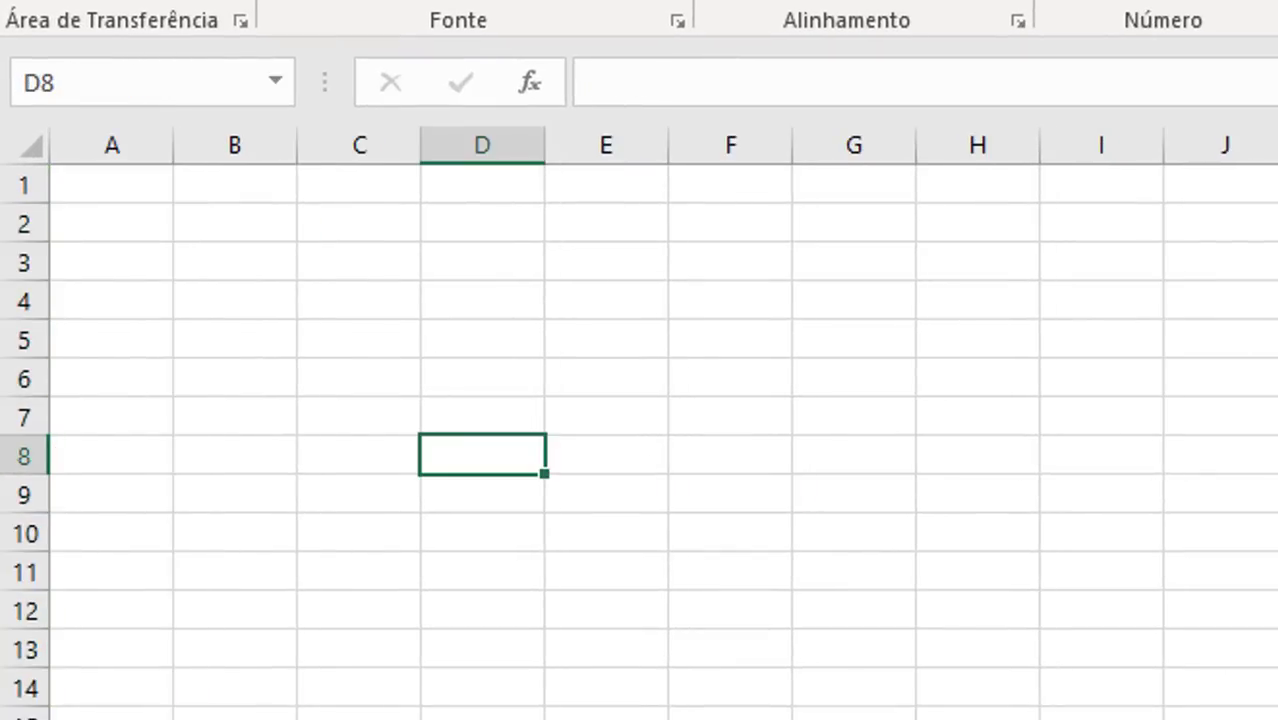
click(215, 338)
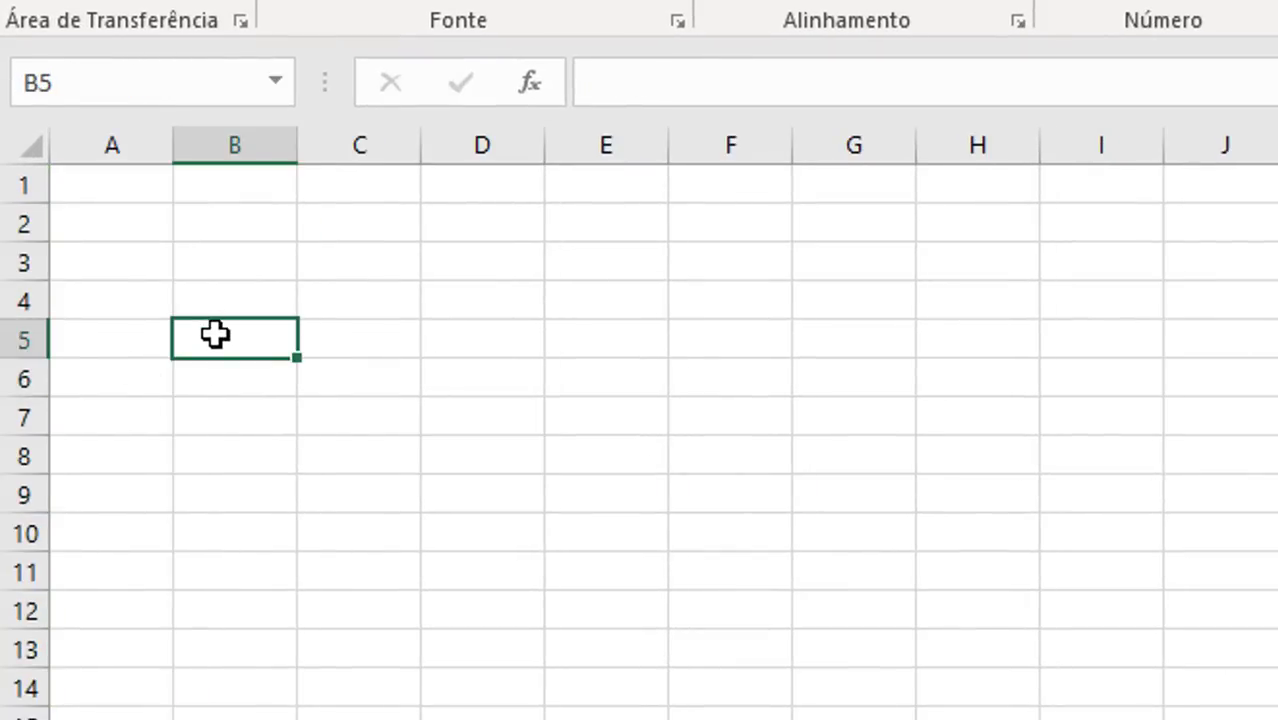
key(Down)
key(Down)
text(Estado)
key(ctrl+Return)
key(Down)
key(Down)
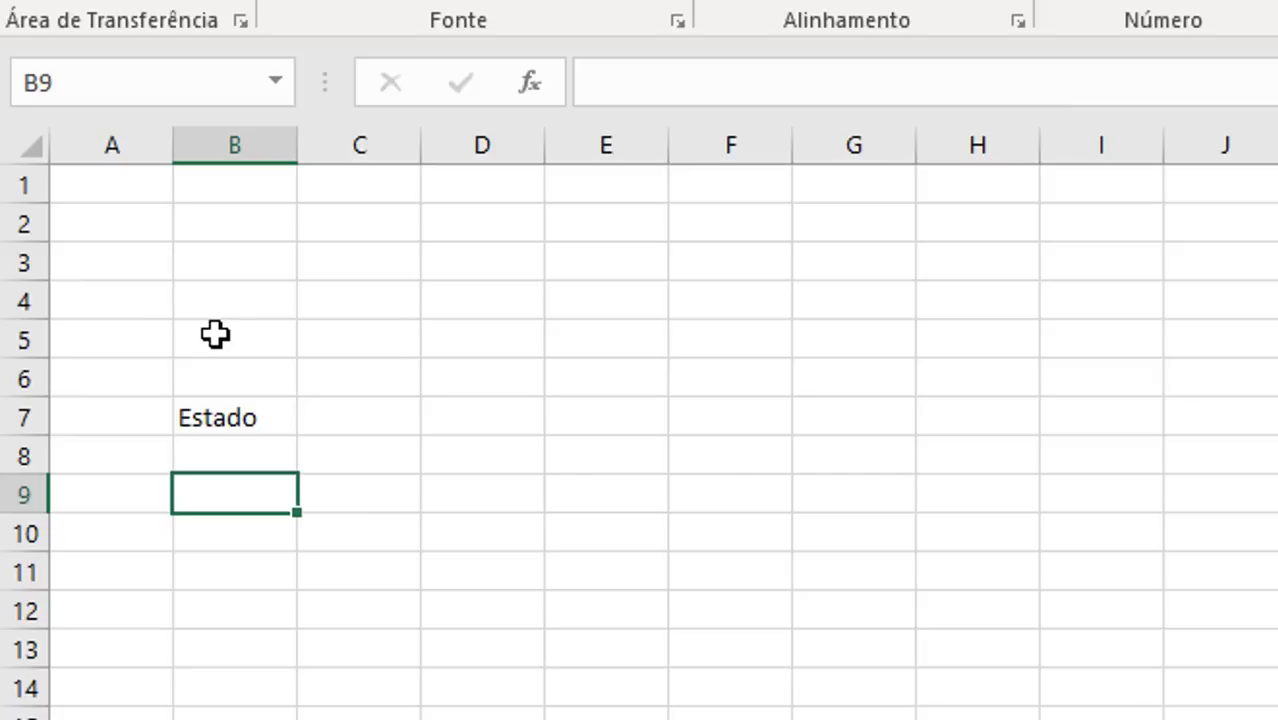
text(Cidade)
key(Return)
click(353, 392)
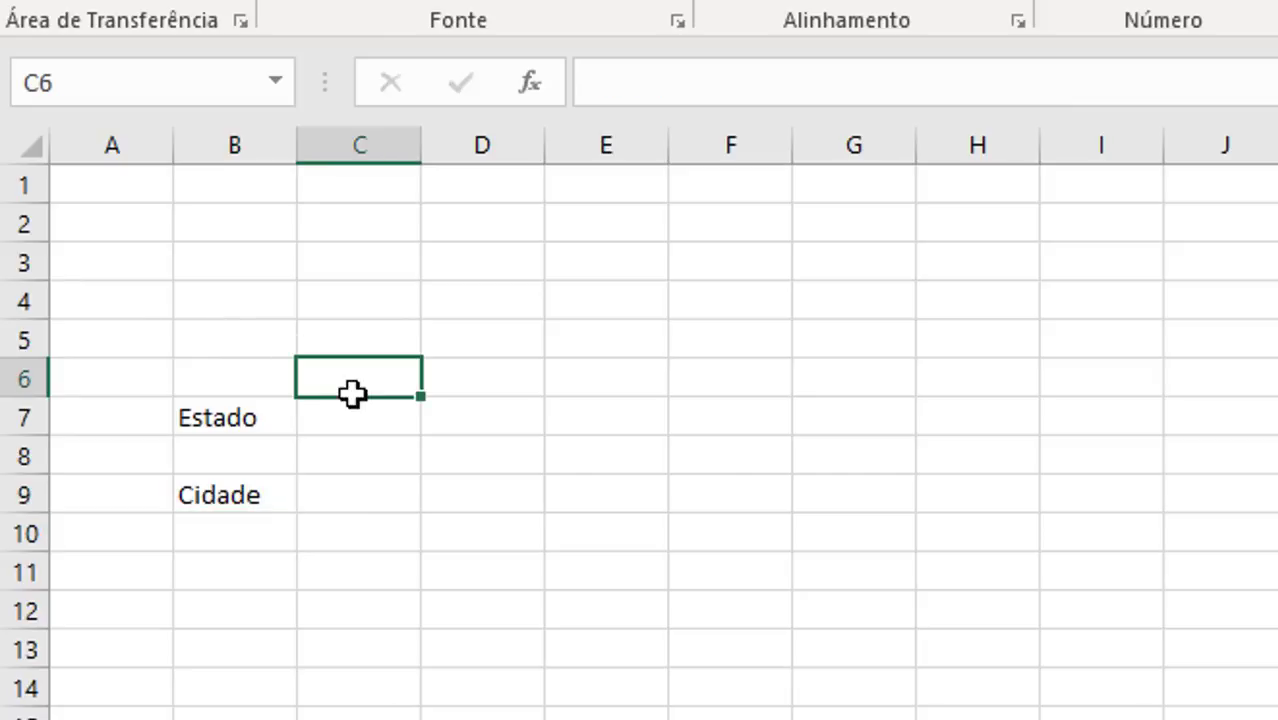
Add list data validation to the Estado input cell C7, using the named range Int_Estados as the source
click(365, 422)
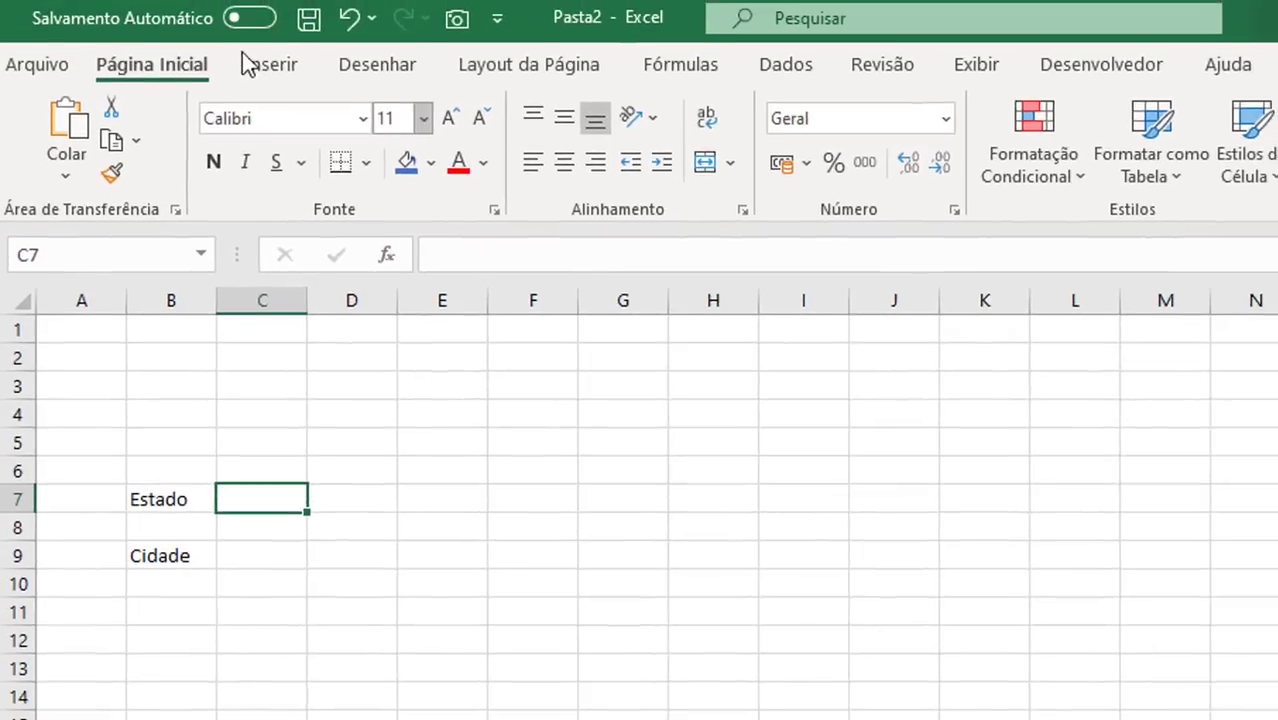
click(762, 66)
click(1203, 176)
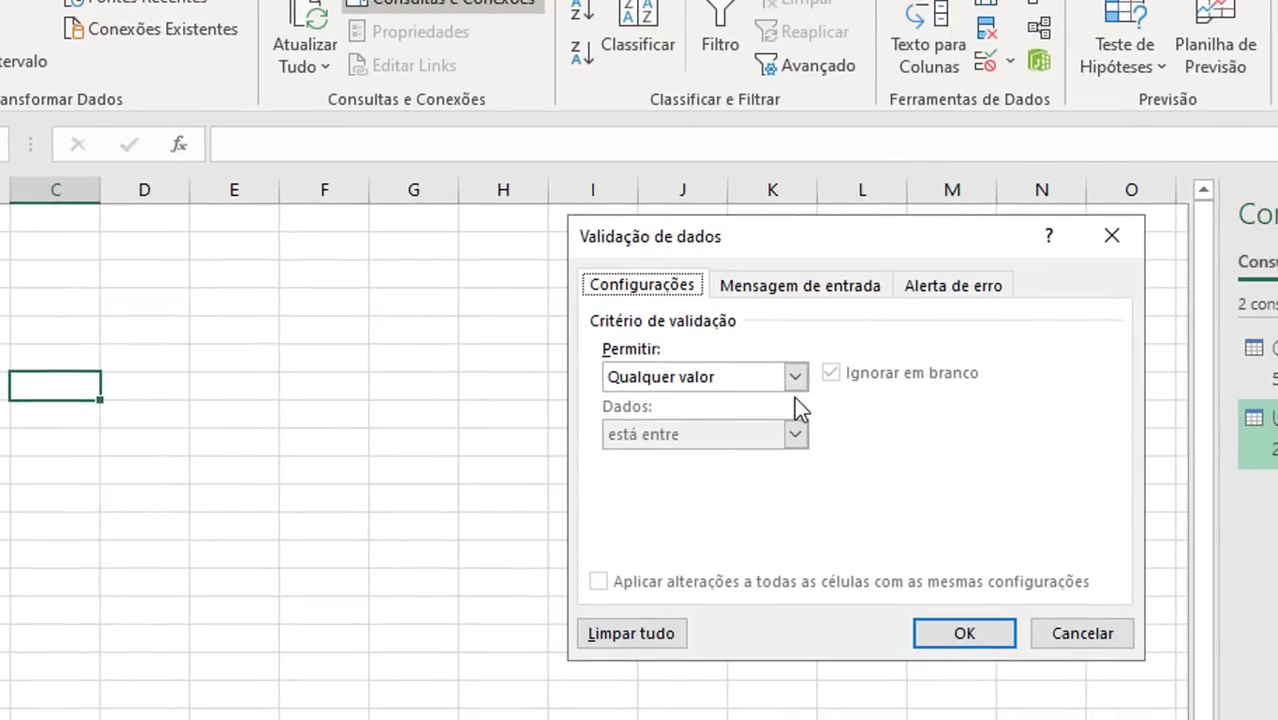
click(794, 380)
click(660, 457)
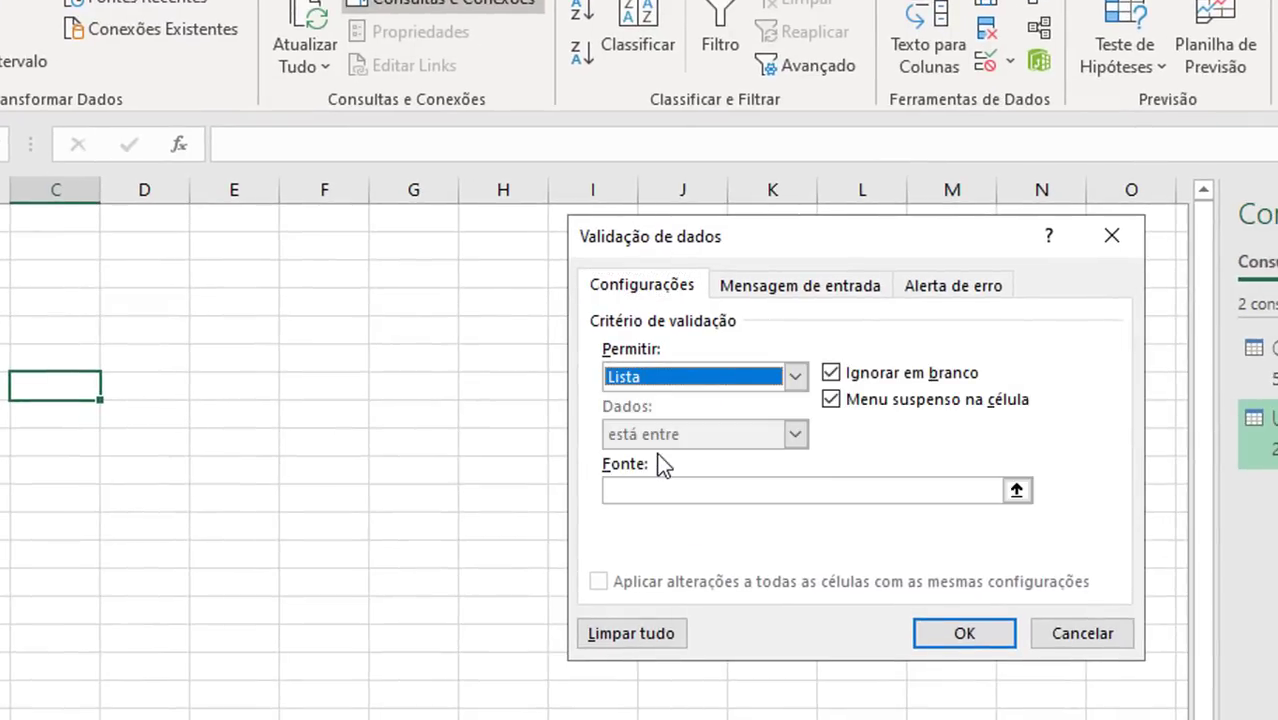
click(701, 487)
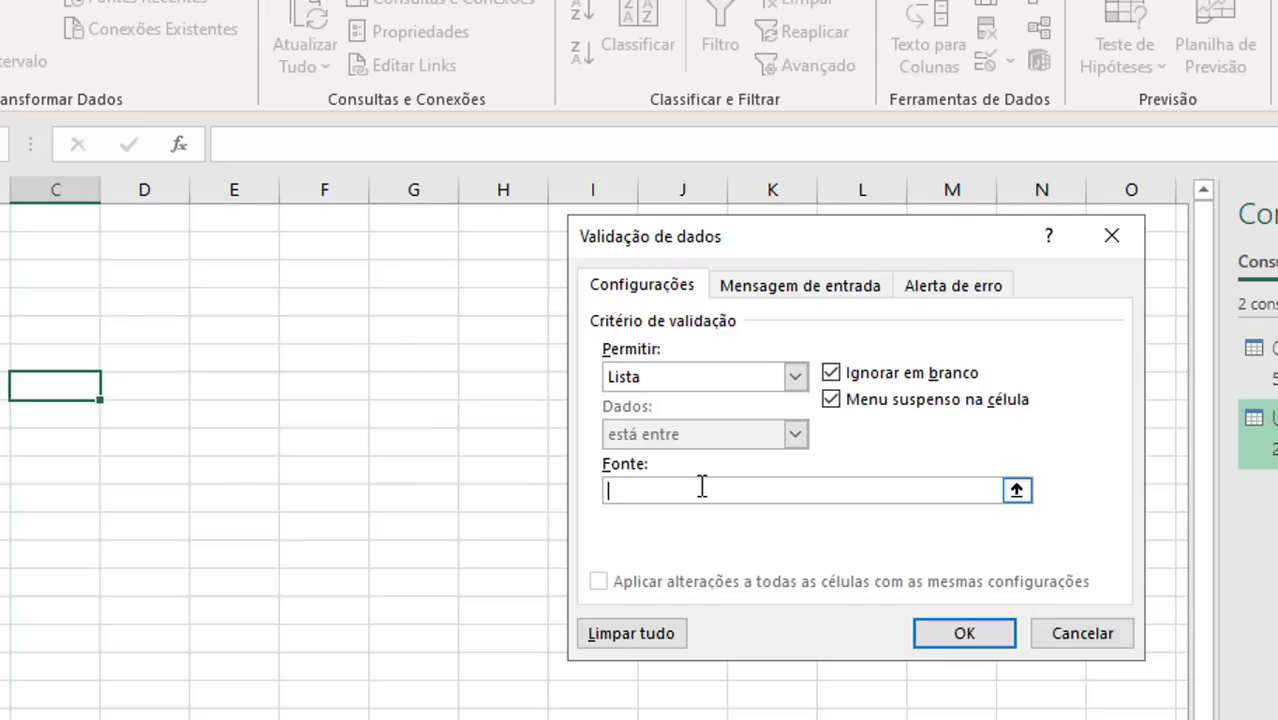
key(F3)
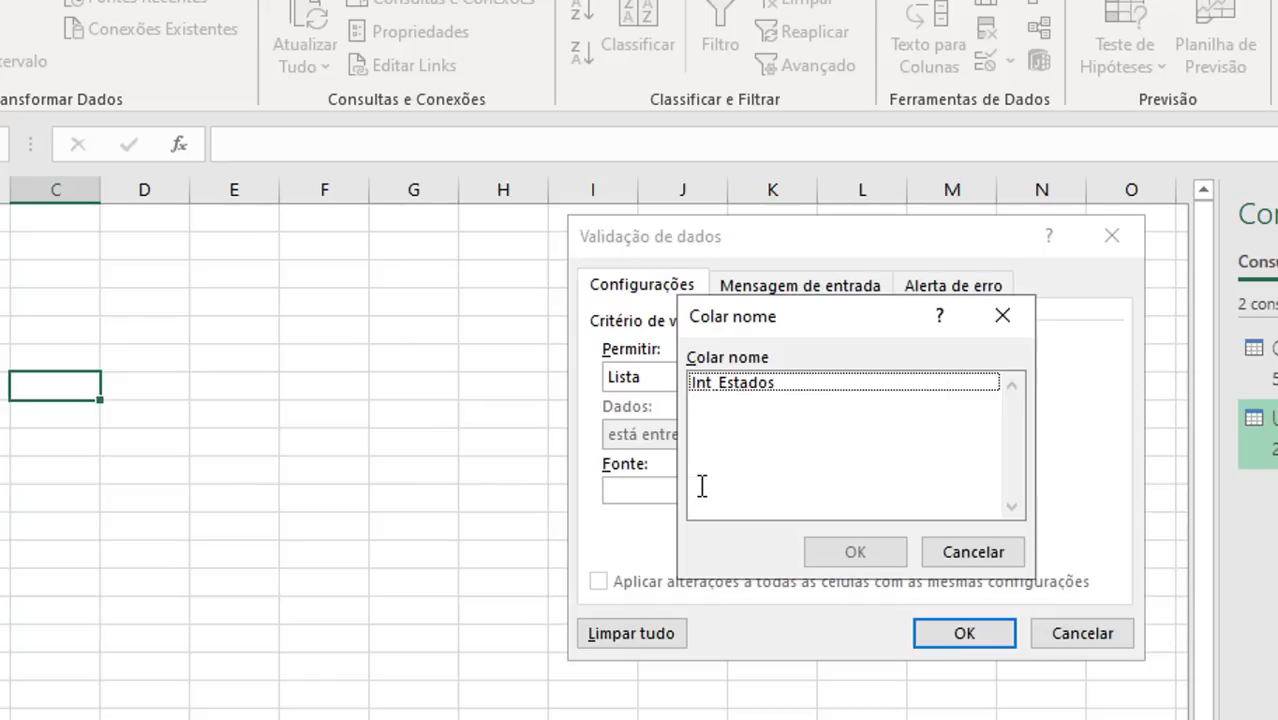
click(735, 382)
click(855, 552)
click(964, 633)
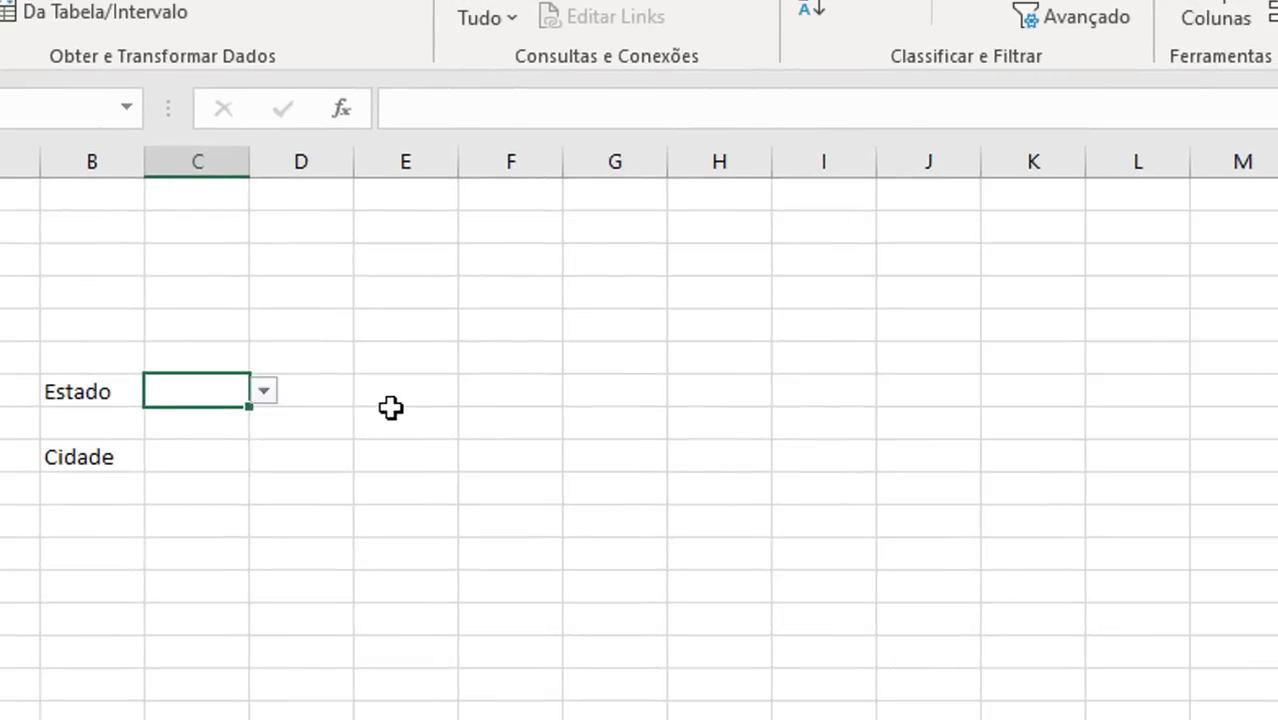
Widen column C to fit state names and choose Amapá from the Estado dropdown in C7
drag(401, 188, 412, 188)
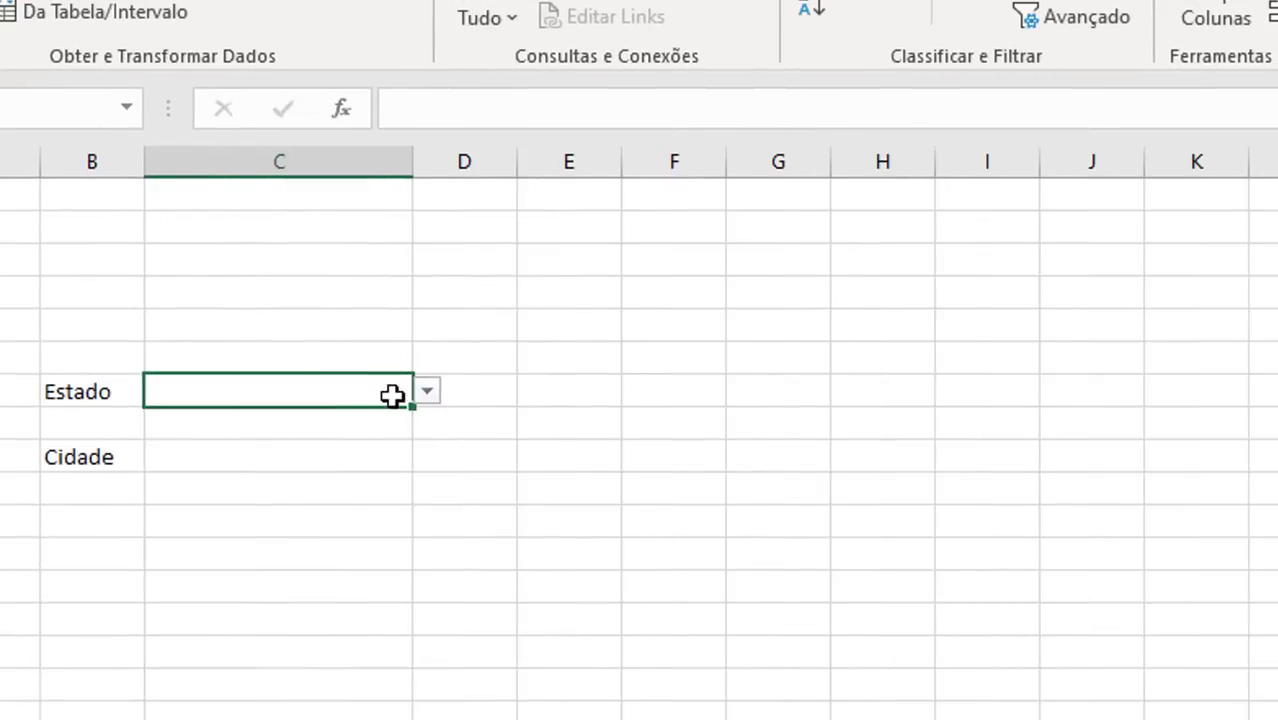
click(426, 394)
click(389, 461)
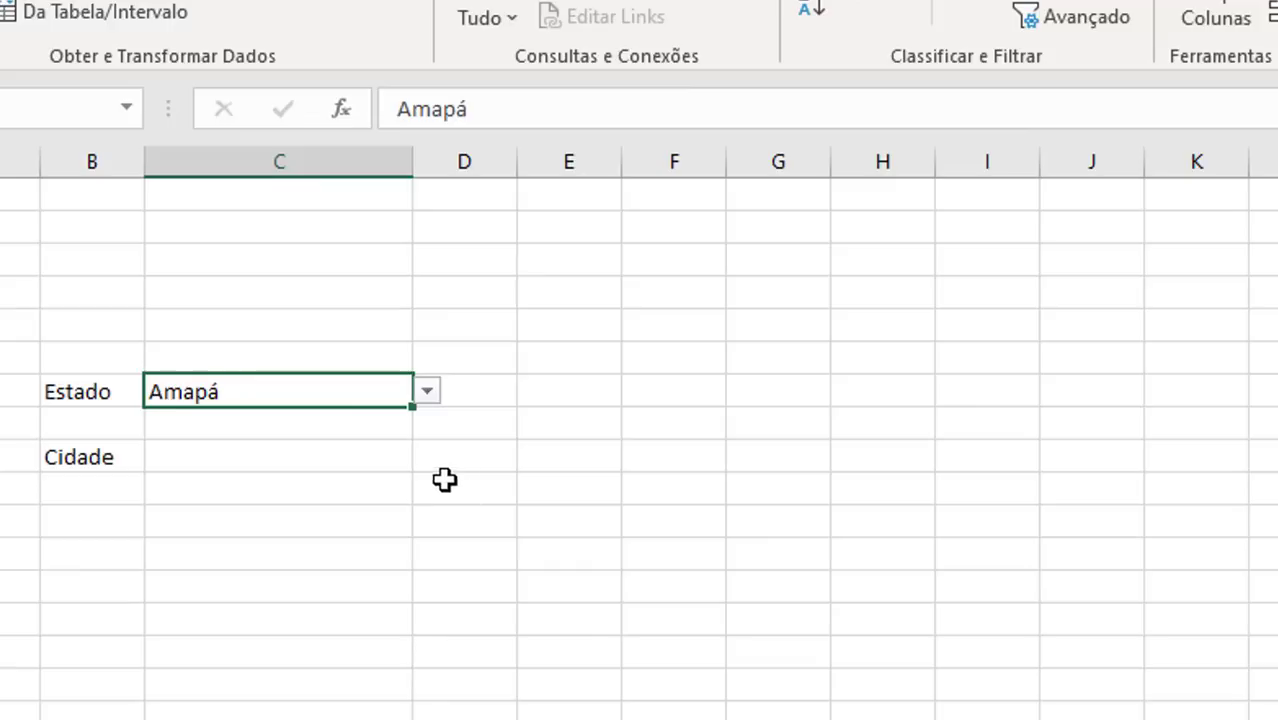
click(428, 377)
click(268, 461)
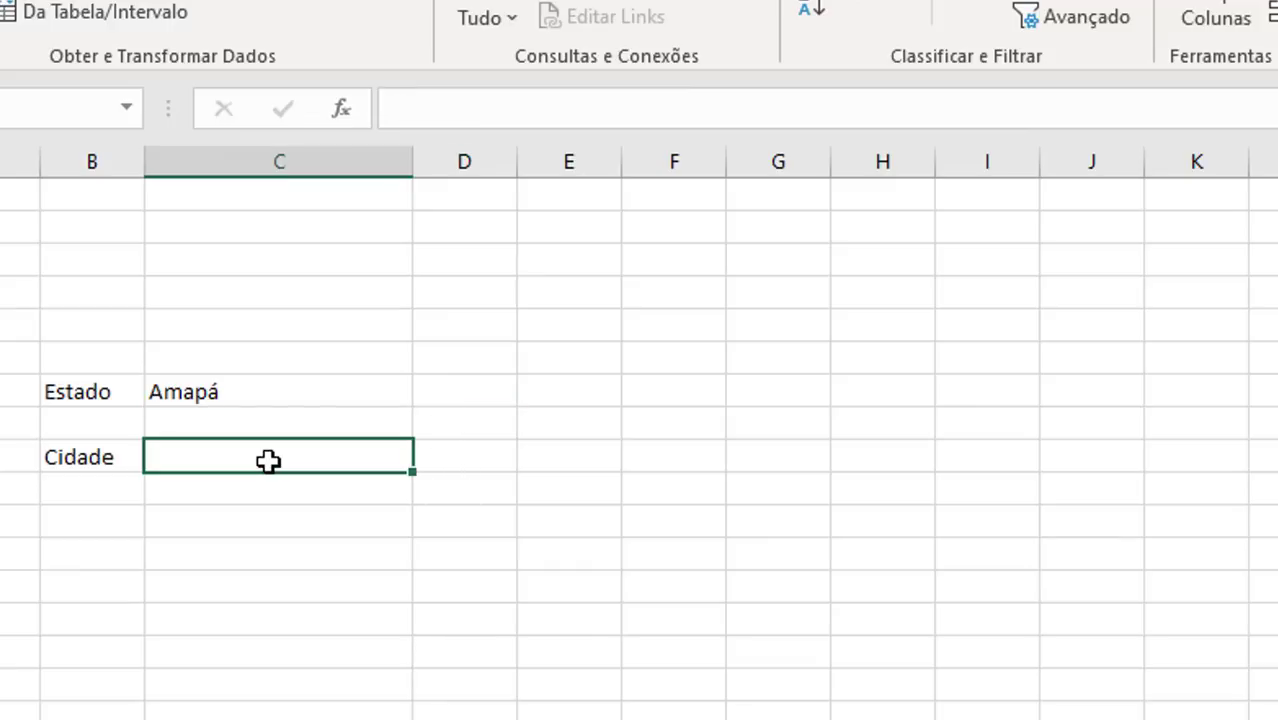
click(553, 434)
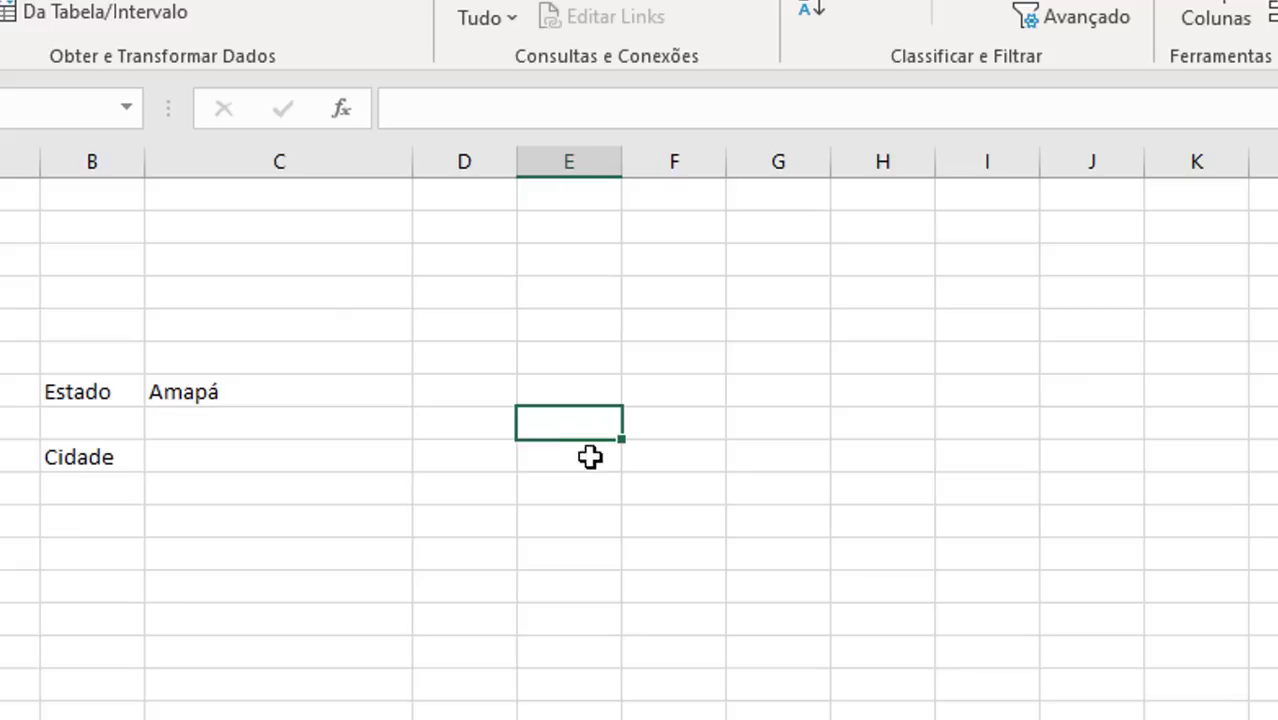
click(600, 458)
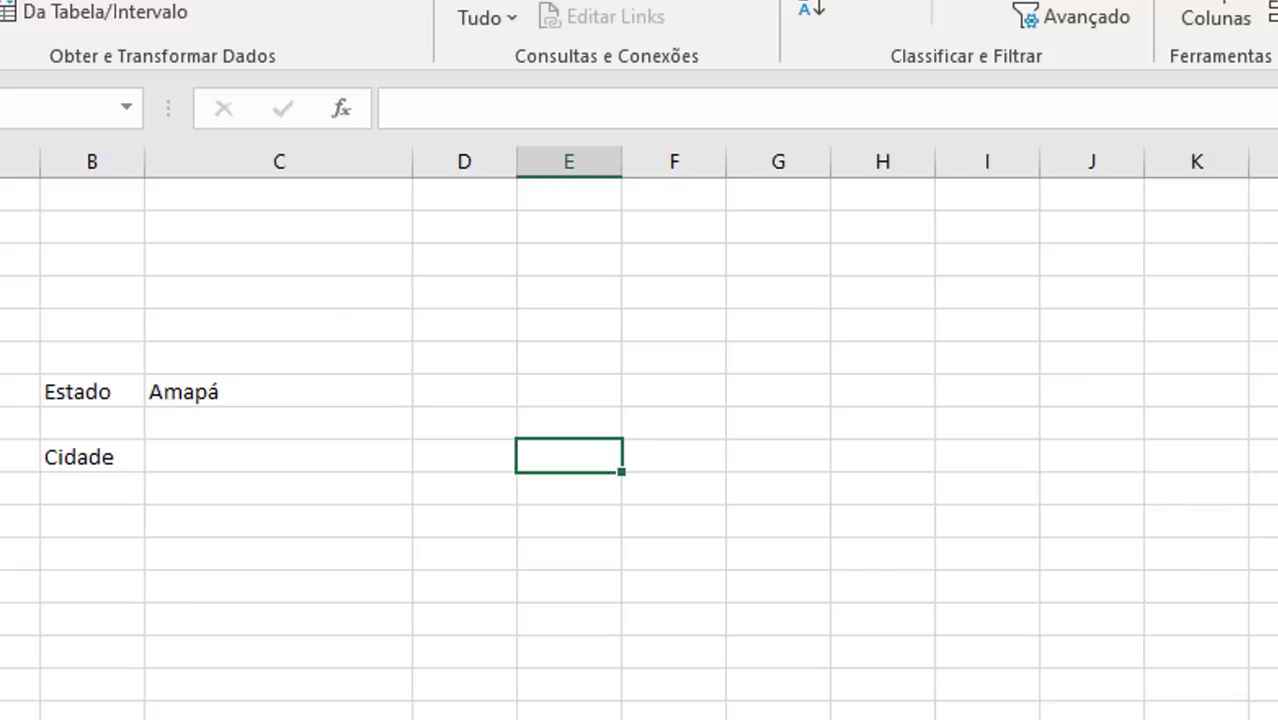
Examine how the municipalities are ordered by state, going down the UF column of the Municipio table from cell B2
click(245, 717)
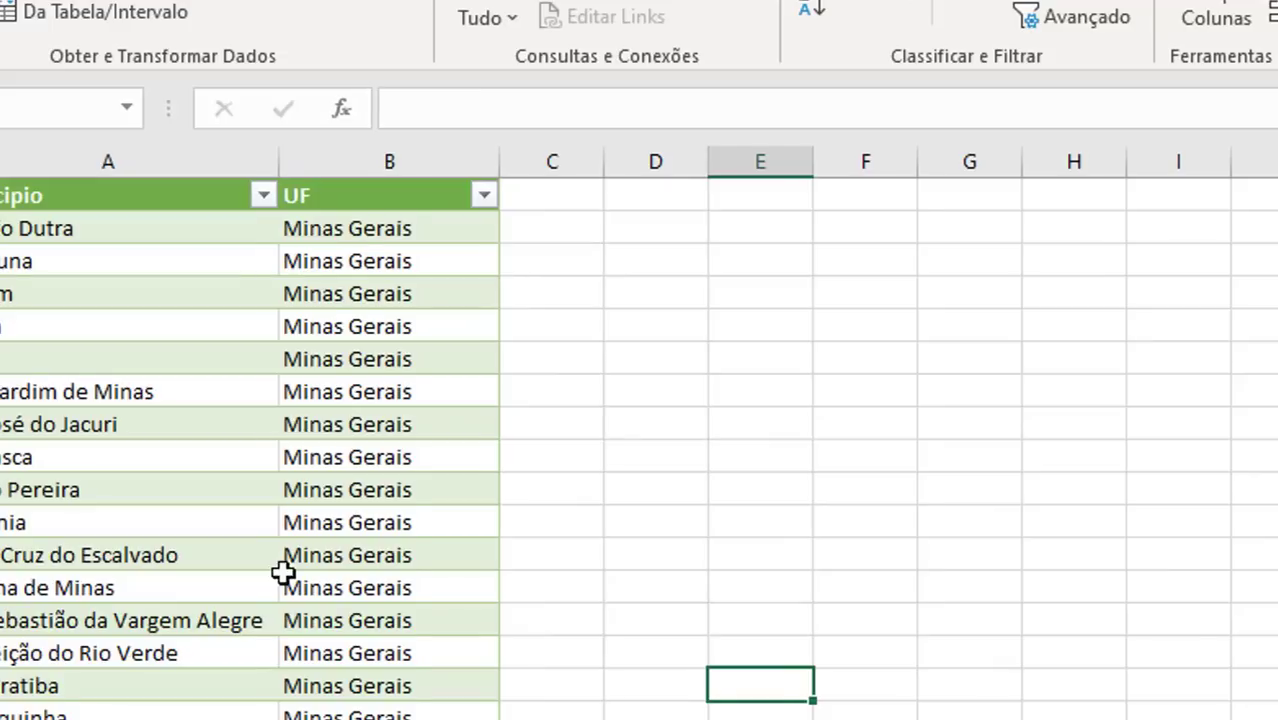
click(410, 234)
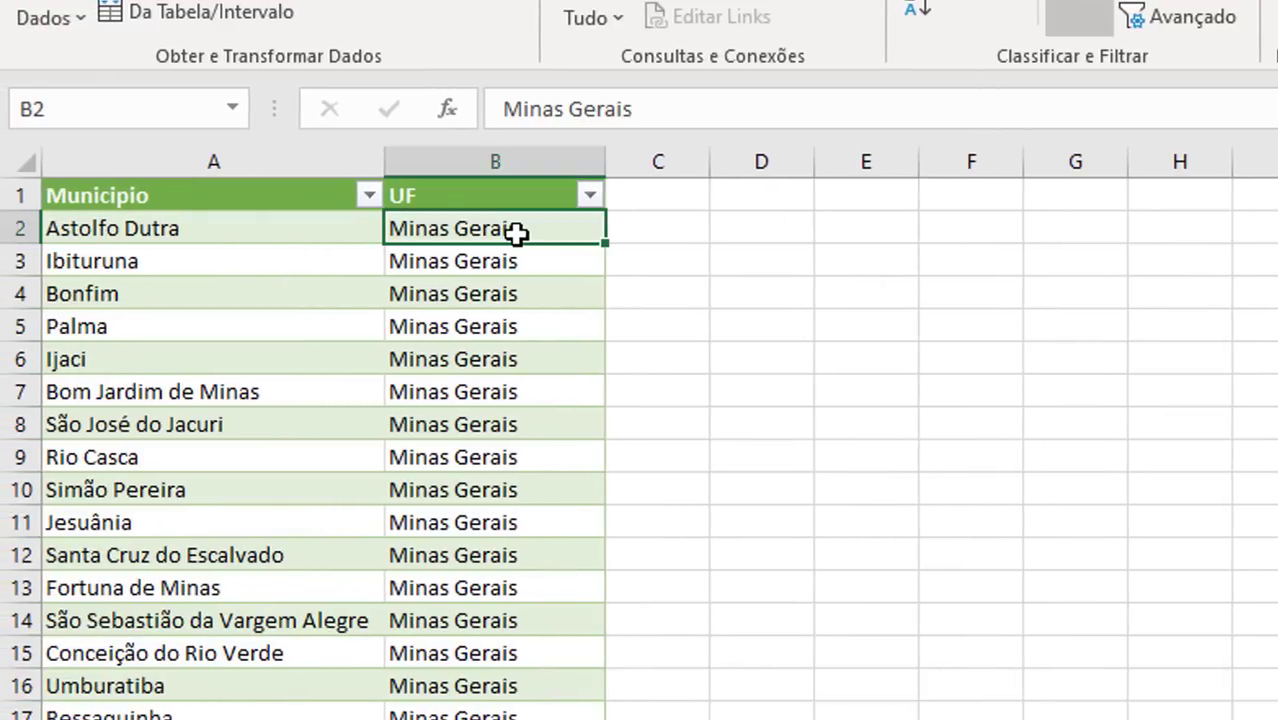
key(Down)
key(Down)
key(Down)
key(Down)
key(Down)
key(Down)
key(Down)
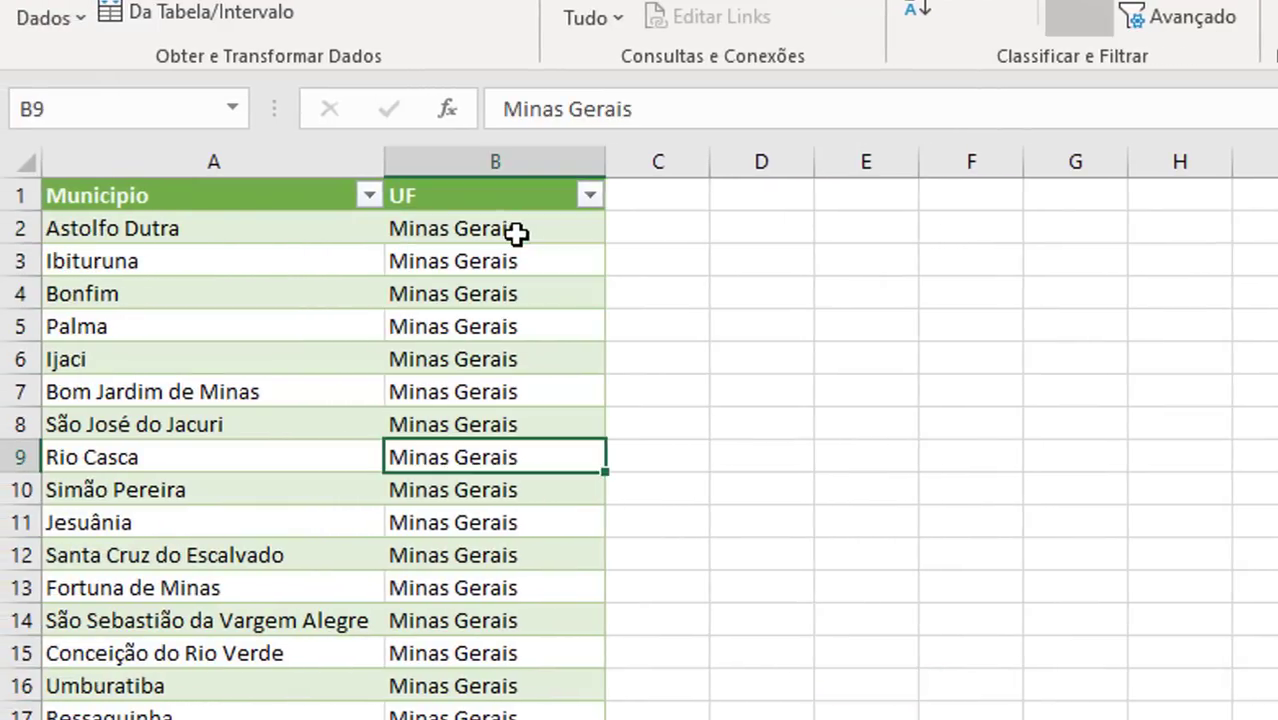
key(Down)
key(Down)
key(Down)
key(Down)
key(Down)
key(Down)
key(Down)
key(Down)
key(Down)
key(Down)
key(Down)
key(Down)
key(Down)
key(Down)
key(Down)
key(Down)
key(Down)
key(Down)
key(Down)
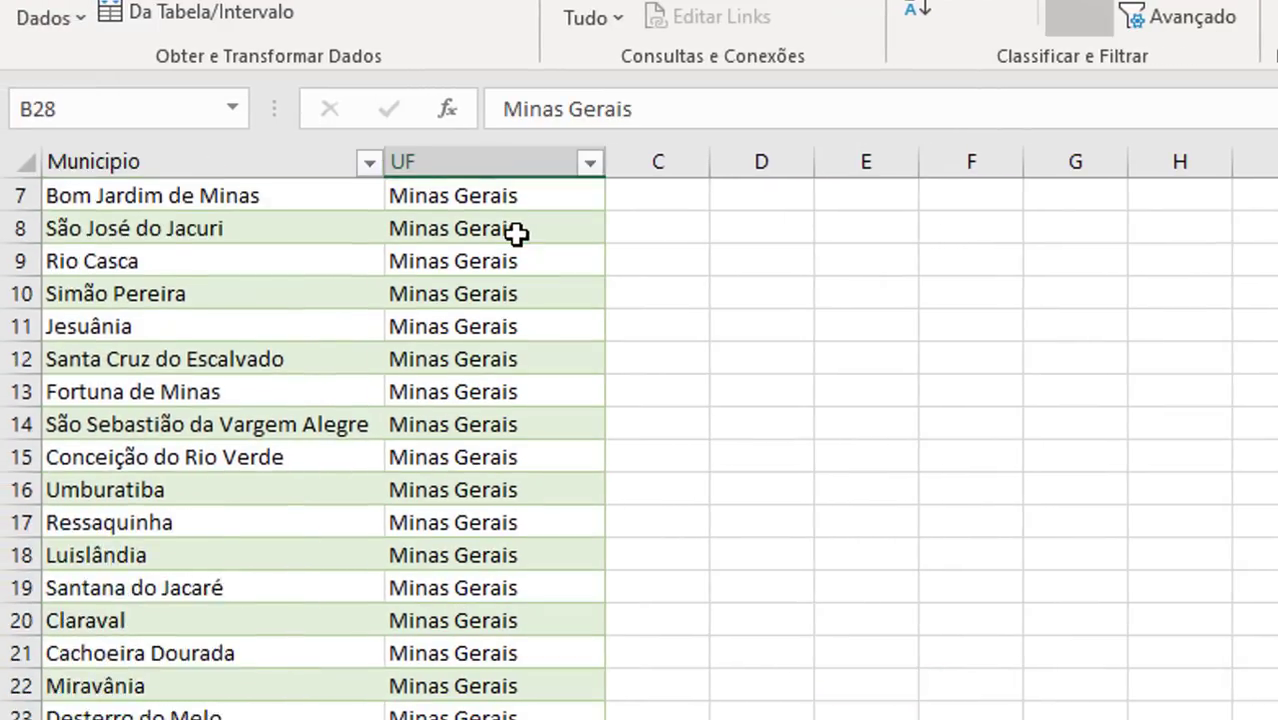
key(Down)
key(Down)
key(Down)
key(Down)
key(Down)
key(Down)
key(Down)
key(Down)
key(Down)
key(Down)
key(Down)
key(Down)
key(Down)
key(Down)
key(Down)
key(Down)
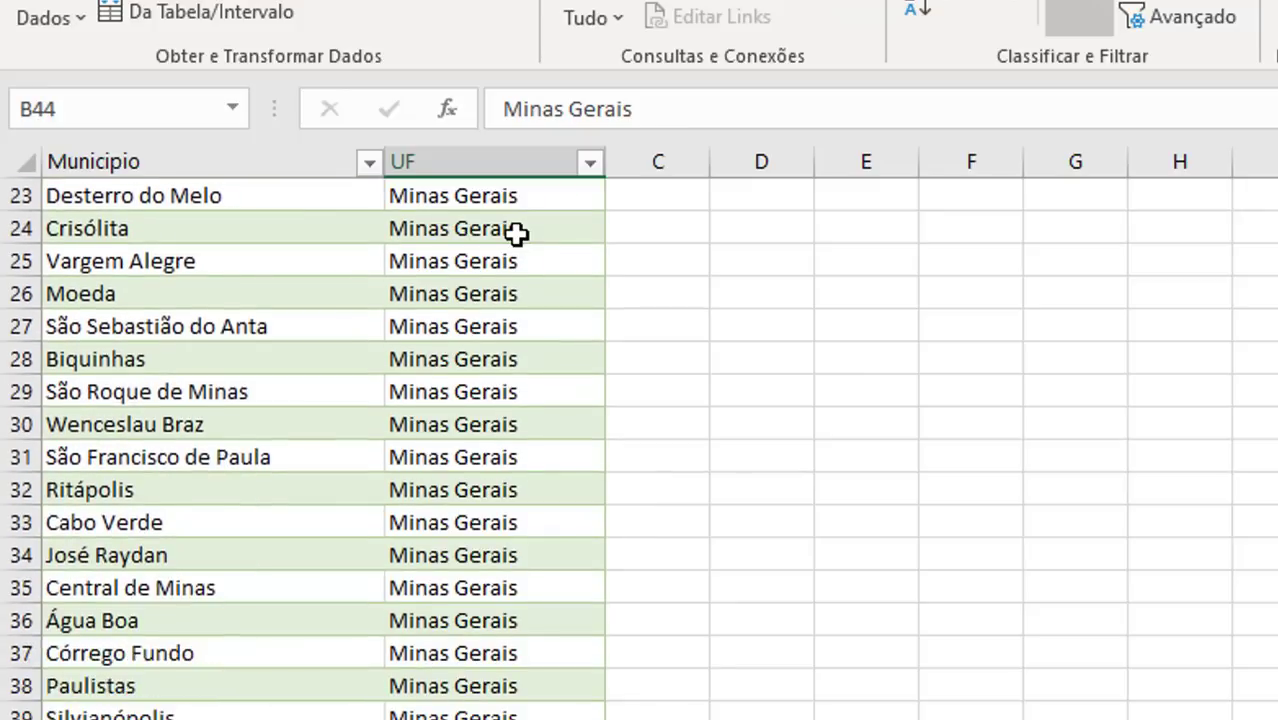
key(Down)
key(Down)
key(Down)
key(Down)
key(Down)
key(Down)
key(Down)
key(Down)
key(Down)
key(Down)
key(Down)
key(Down)
key(Down)
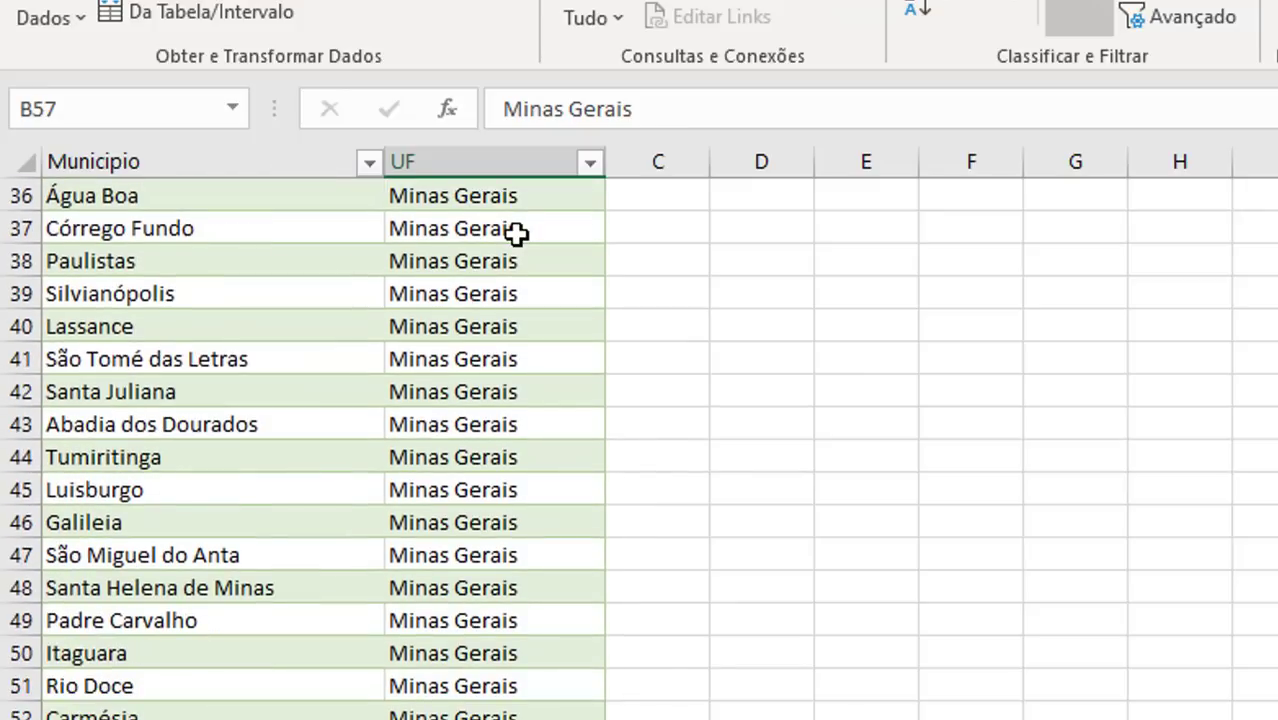
key(Down)
key(Down)
key(Down)
key(Down)
key(Down)
key(Down)
key(Down)
key(Down)
key(Down)
key(Down)
key(Down)
key(Down)
key(Down)
key(Down)
key(Down)
key(Down)
key(Down)
key(Down)
key(Down)
key(Down)
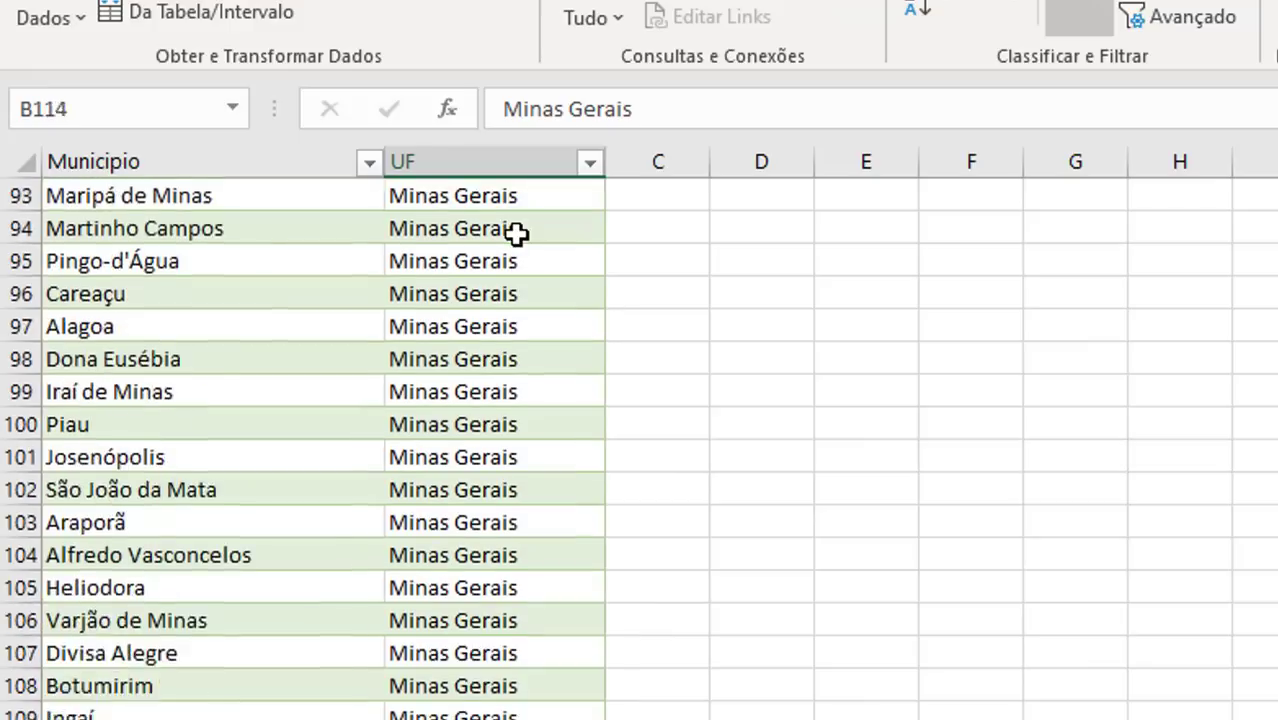
key(Down)
key(Down)
key(Down)
key(Down)
key(Down)
key(Down)
key(Down)
key(Down)
key(Down)
key(Down)
key(Down)
key(Down)
key(Down)
key(Down)
key(Down)
key(Down)
key(Down)
key(Down)
key(Down)
key(Down)
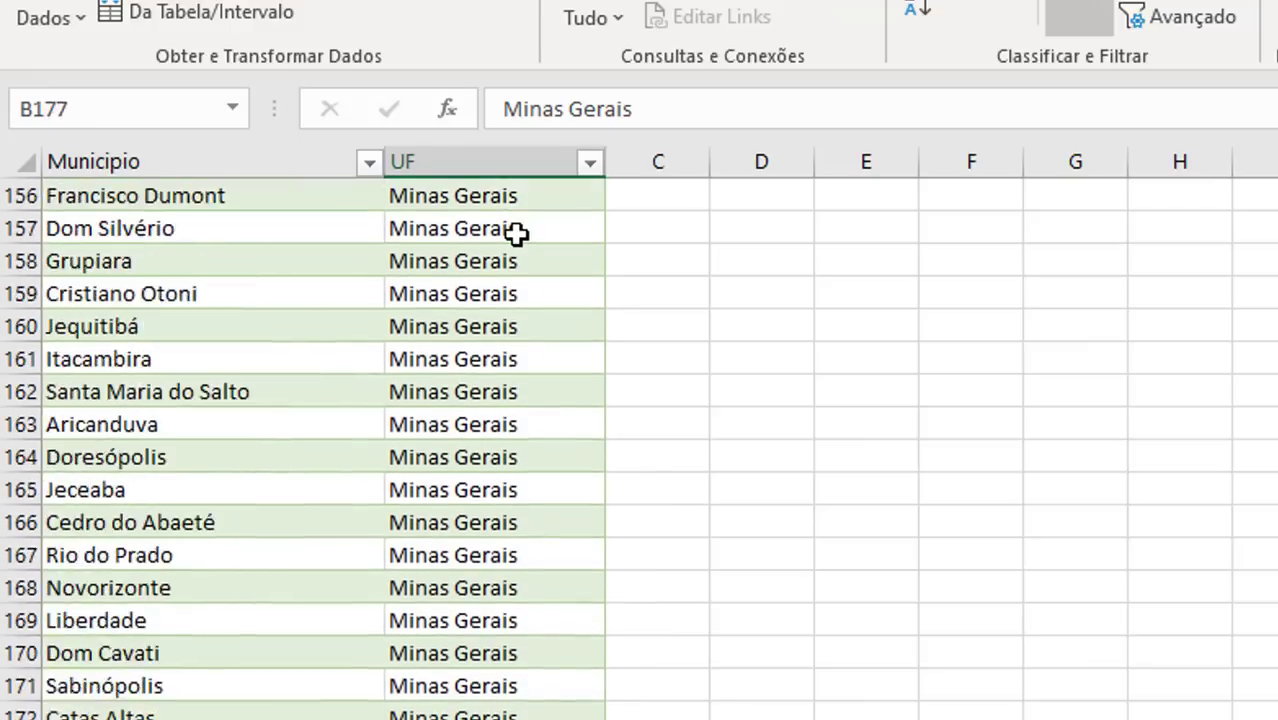
key(Down)
key(Down)
key(Down)
key(Down)
key(Down)
key(Down)
key(Down)
key(Down)
key(Down)
key(Down)
key(Down)
key(Down)
key(Down)
key(Down)
key(Down)
key(Down)
key(Down)
key(Down)
key(Down)
key(Down)
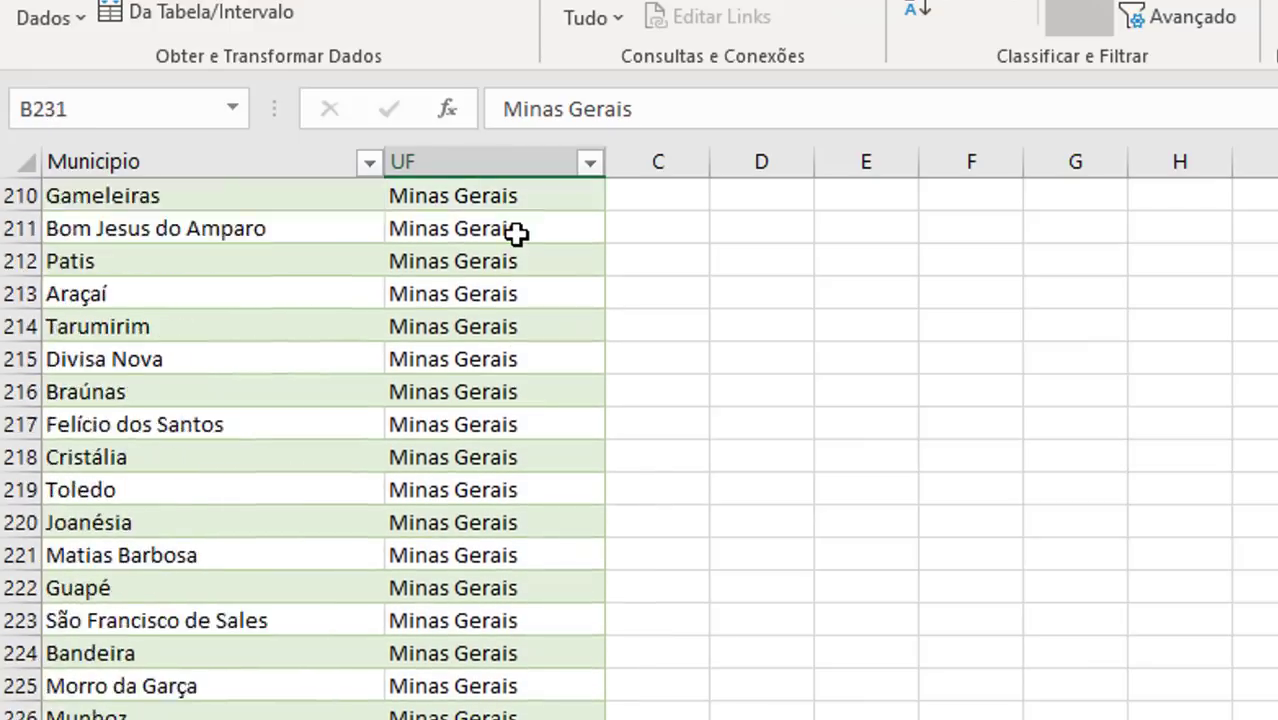
key(Down)
key(Down)
key(Down)
key(Down)
key(Down)
key(Down)
key(Down)
key(Down)
key(Down)
key(Down)
key(Down)
key(Down)
key(Down)
key(Down)
key(Down)
key(Down)
key(Down)
key(Down)
key(Down)
key(Down)
key(Up)
key(Up)
key(Down)
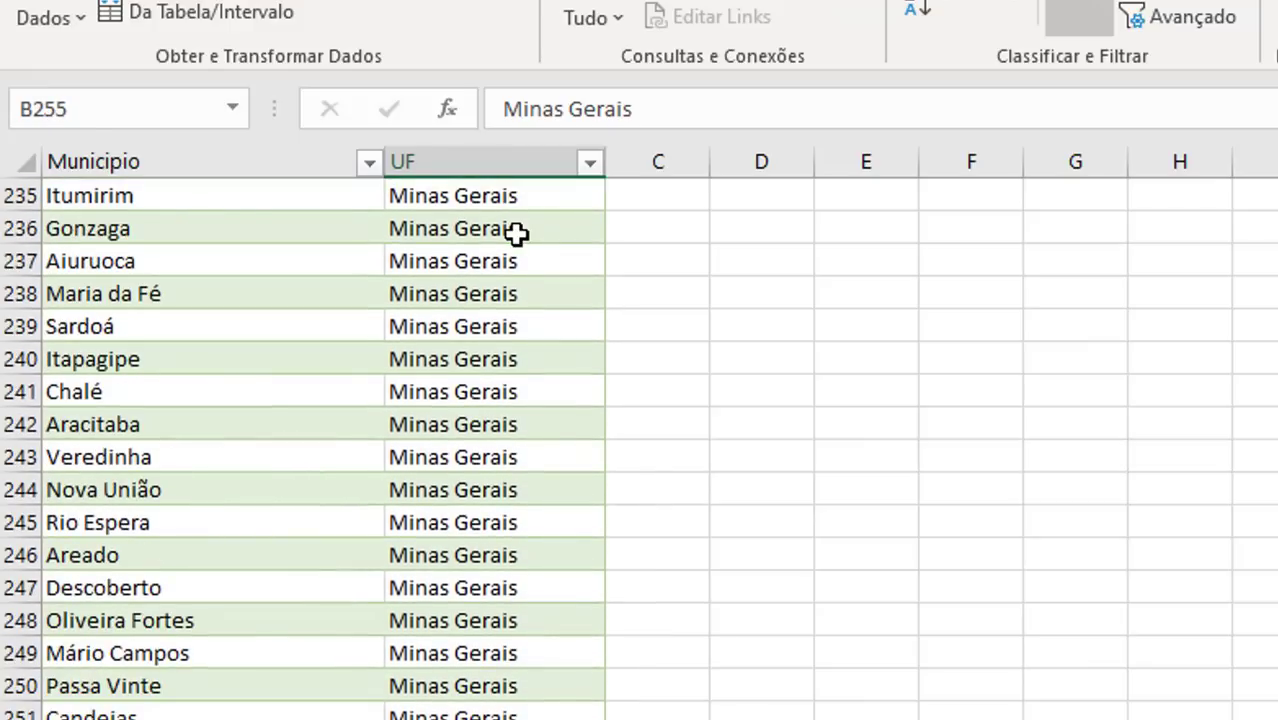
Examine the Minas Gerais rows further down the UF column of the municipality table, and return to the form sheet
key(Down)
key(Down)
key(Down)
key(Down)
key(Down)
key(Down)
key(Down)
key(Down)
key(Down)
key(Down)
key(Down)
key(Down)
key(Down)
key(Down)
key(Down)
key(Down)
key(Down)
key(Down)
key(Down)
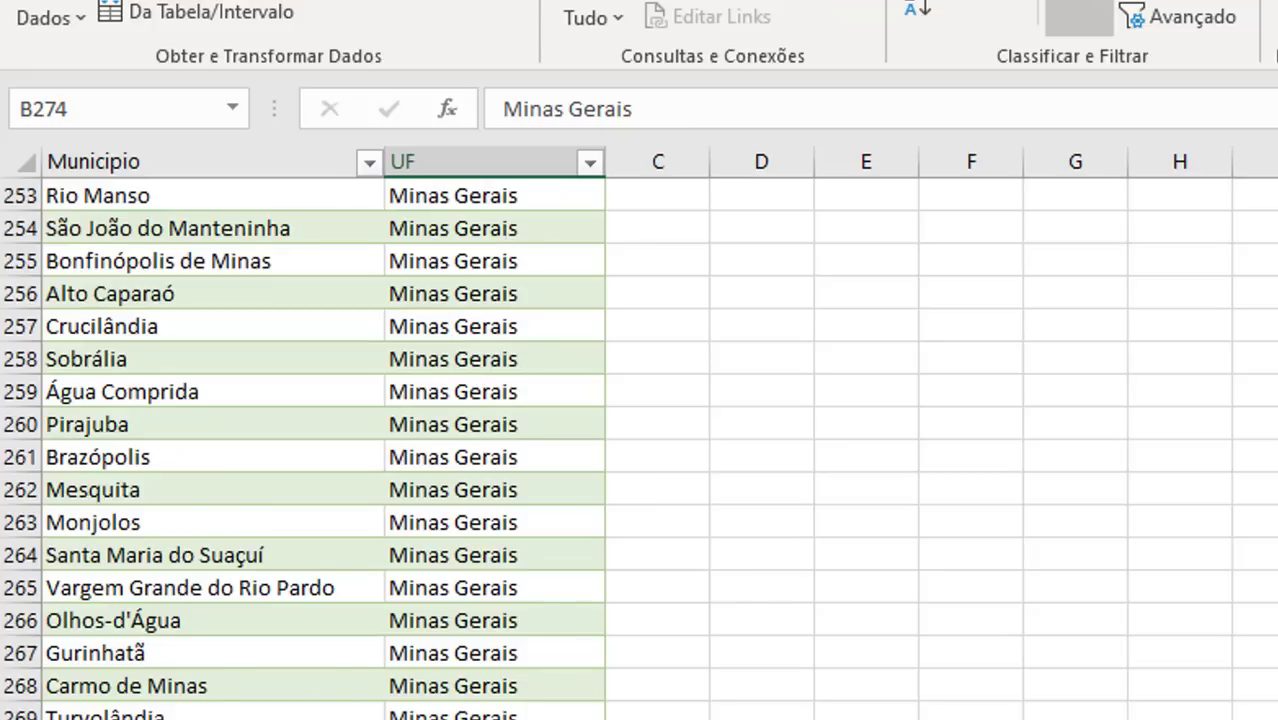
click(330, 719)
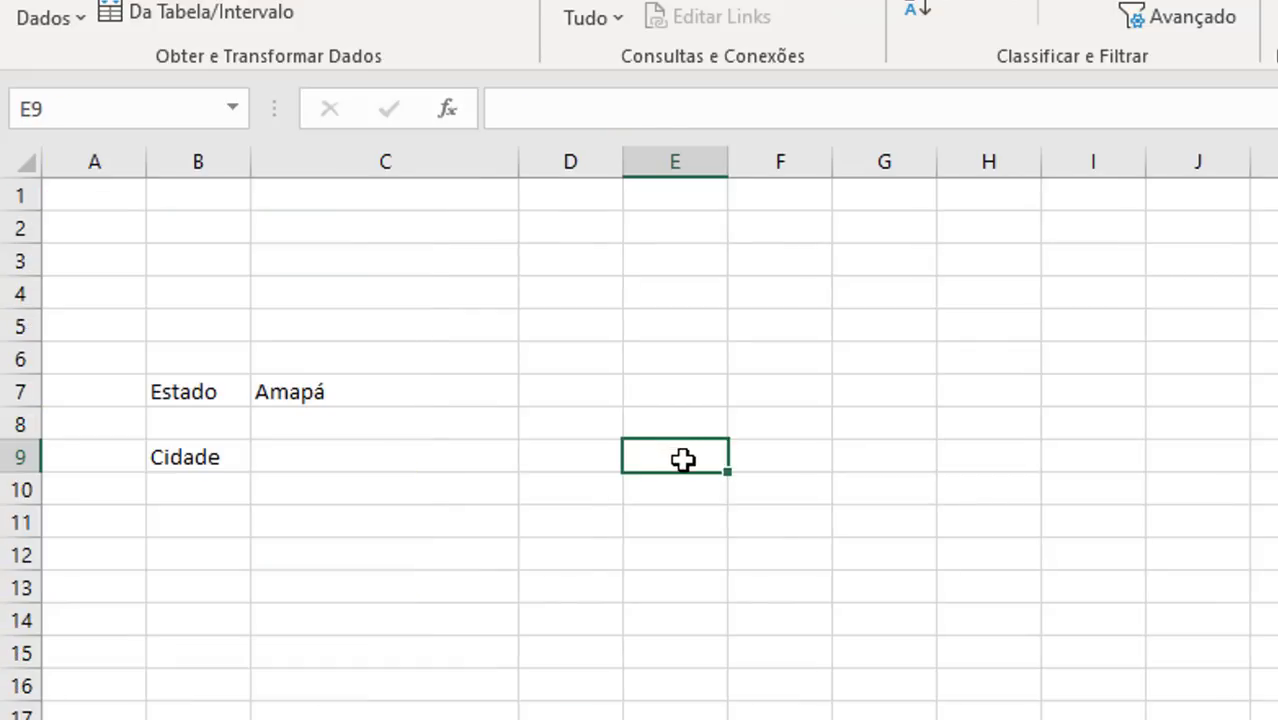
key(Right)
text(=des)
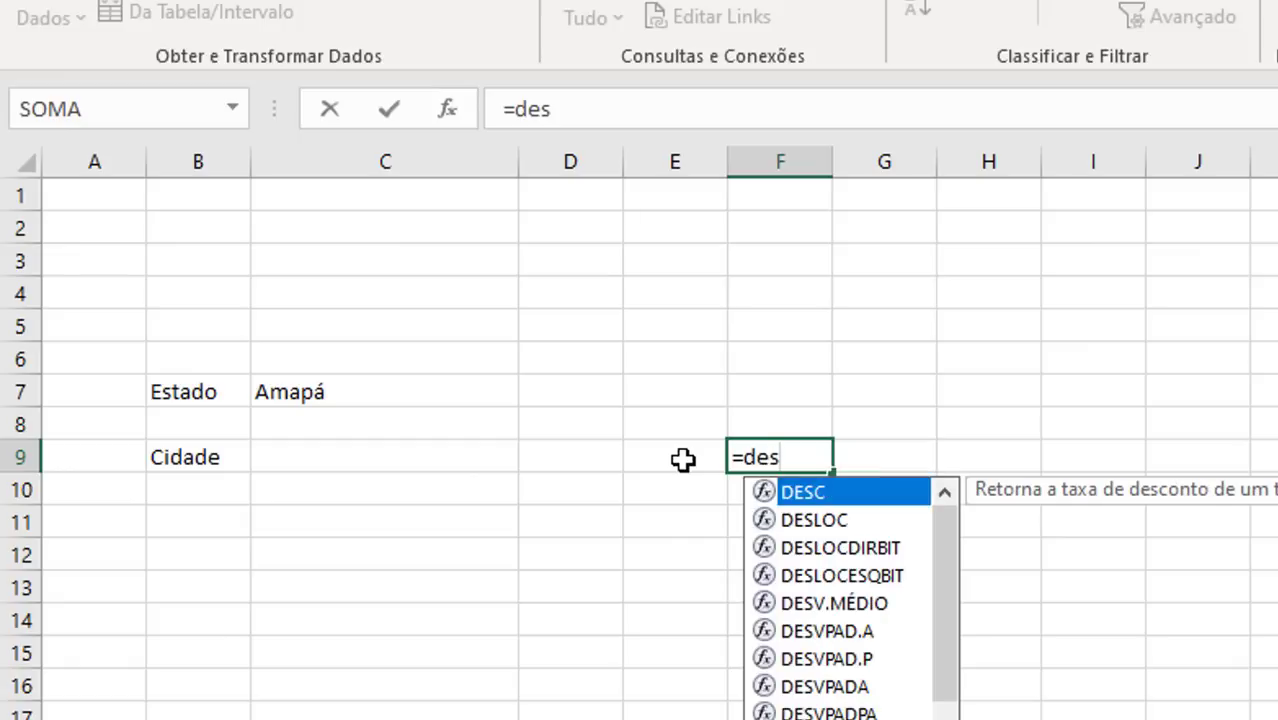
text(loc()
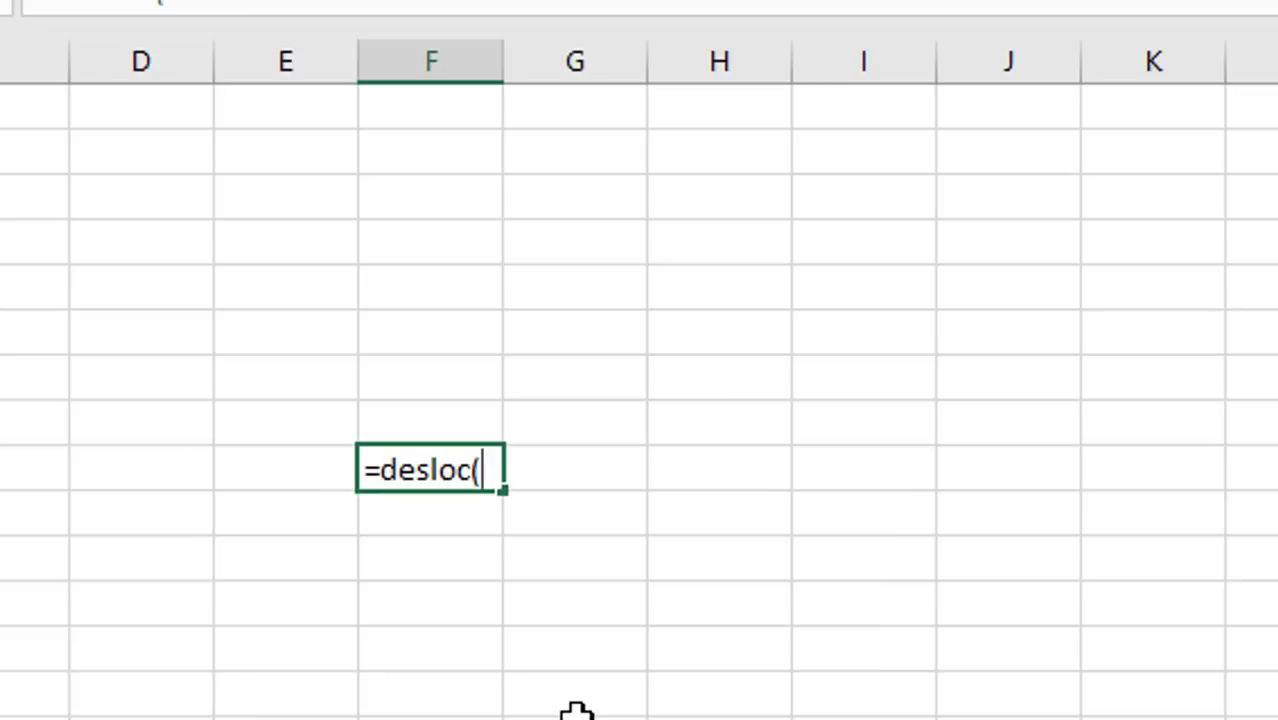
key(Escape)
Enter an example column on the form sheet with the header Valor in J4 and the values 40, 60, 30, 50 and 60 below it
click(1000, 241)
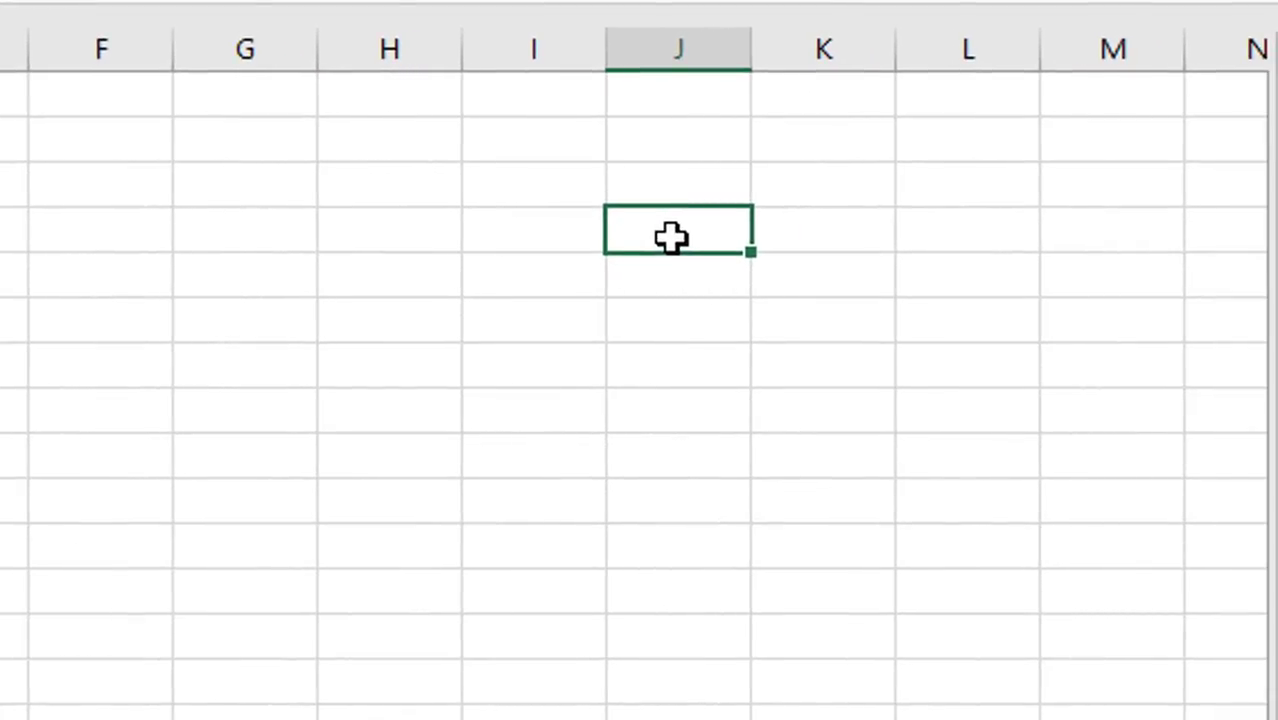
text(VAlor)
key(Return)
text(40)
key(Return)
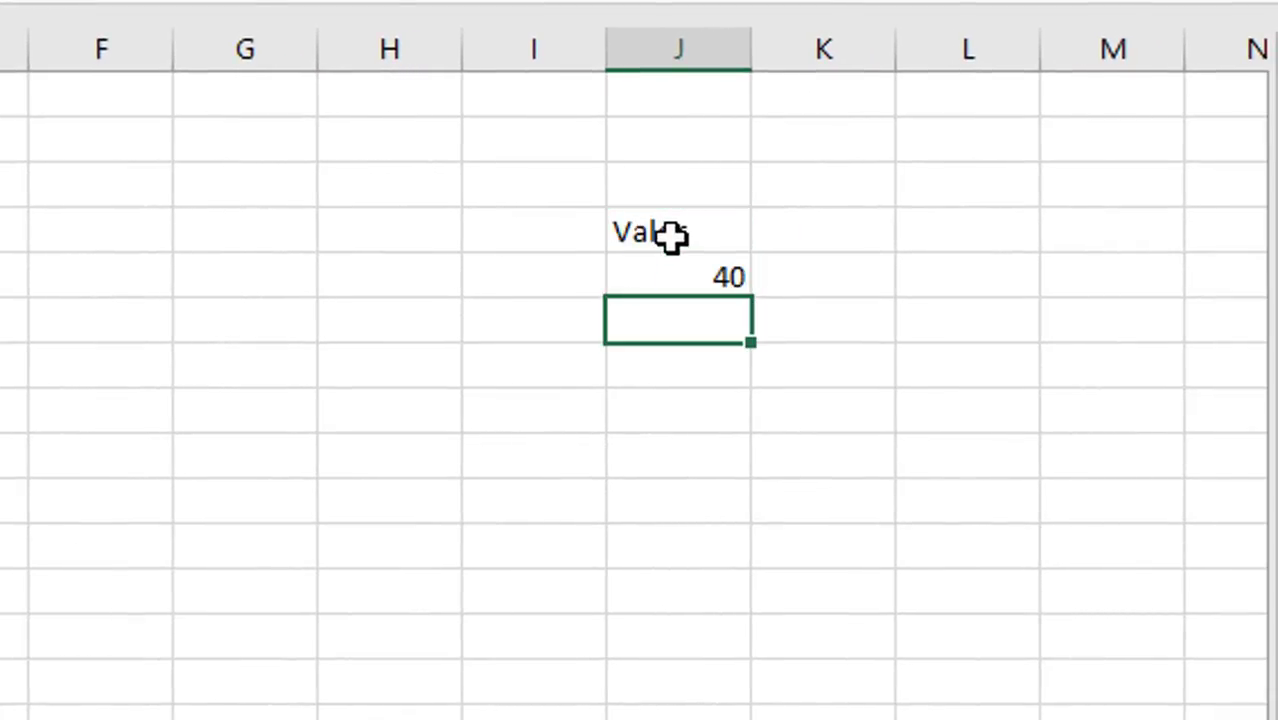
text(60)
key(Return)
text(30)
key(Return)
text(50)
key(Return)
text(60)
key(Return)
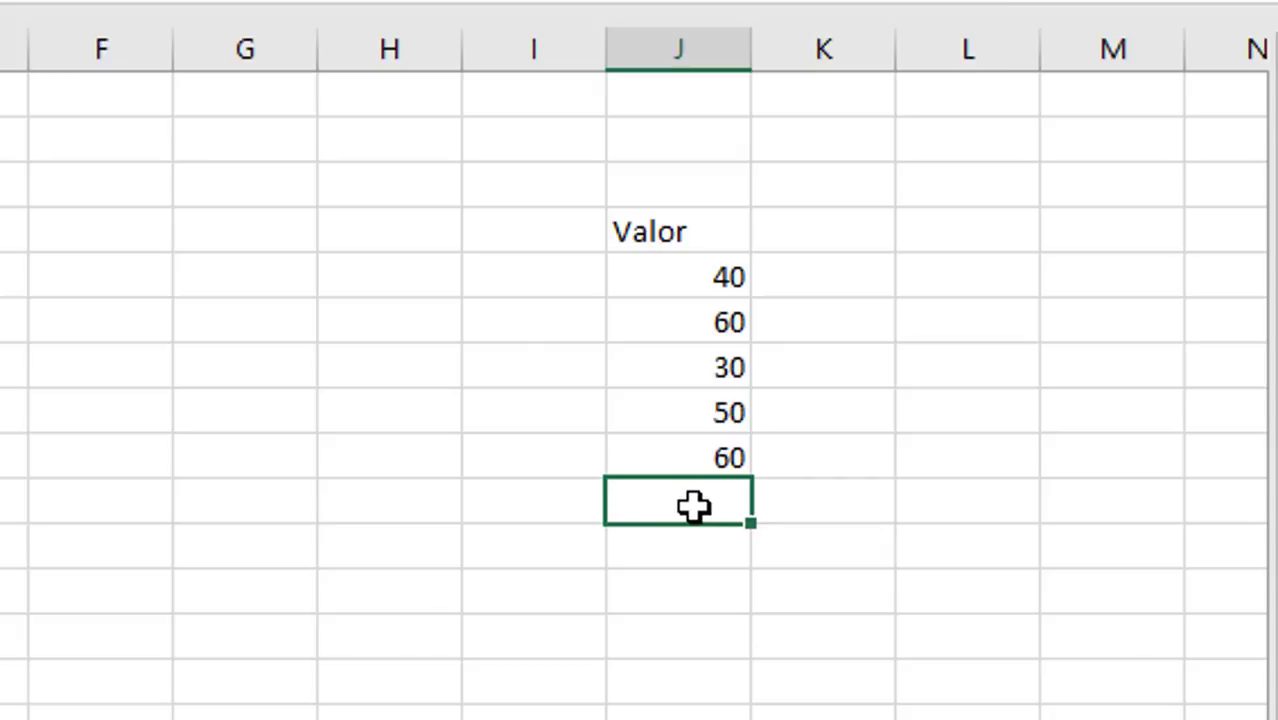
Enter the example formula =DESLOC(J4;1;0;5;1) in cell J10, below the Valor figures
text(=desloc()
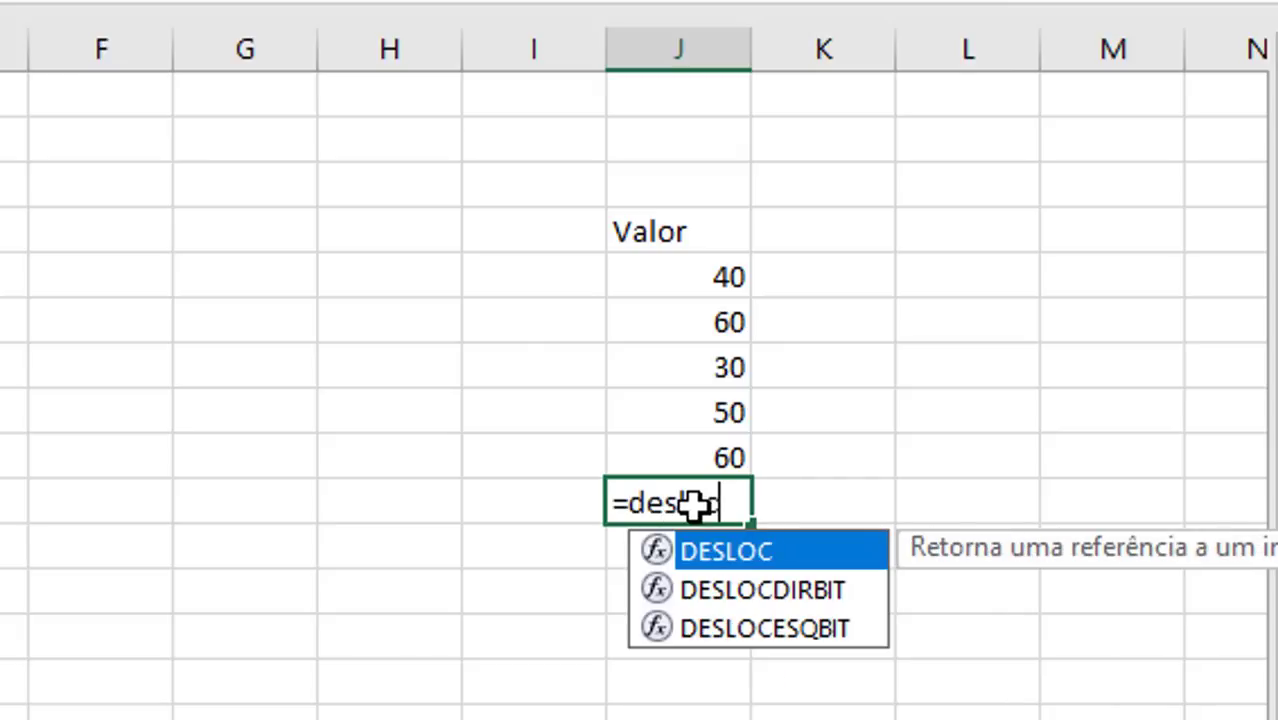
click(670, 234)
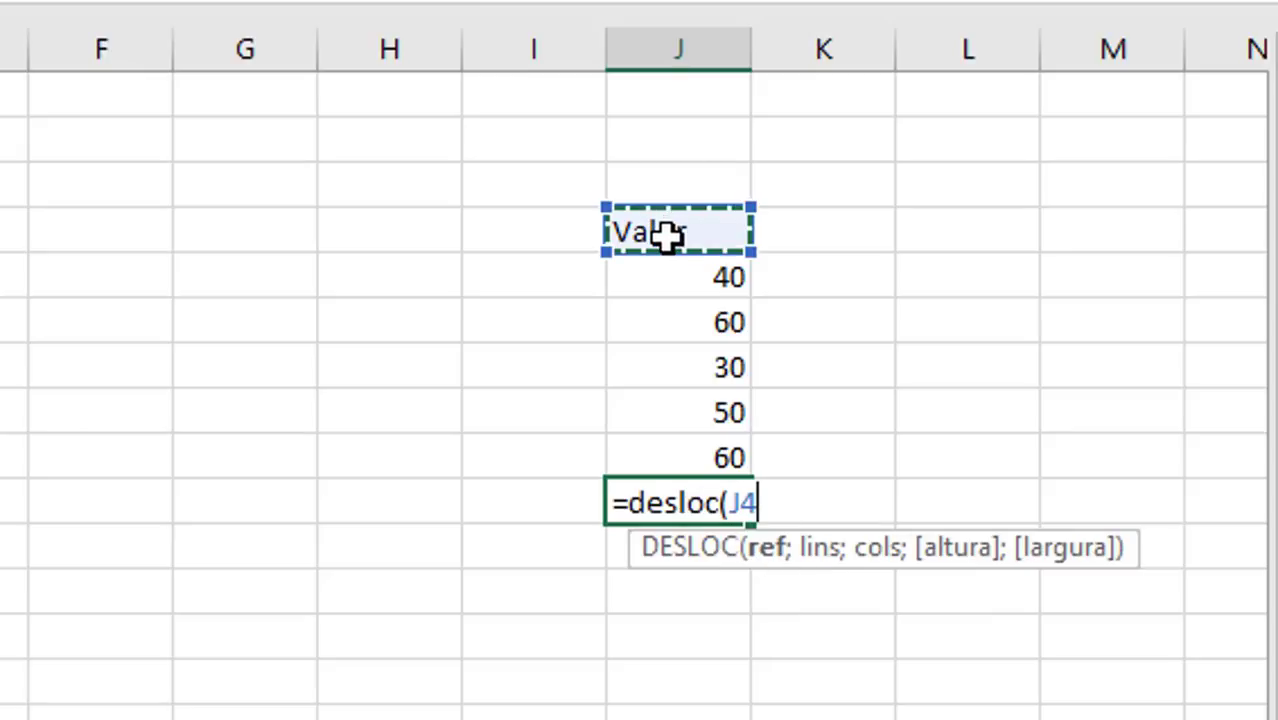
text(;)
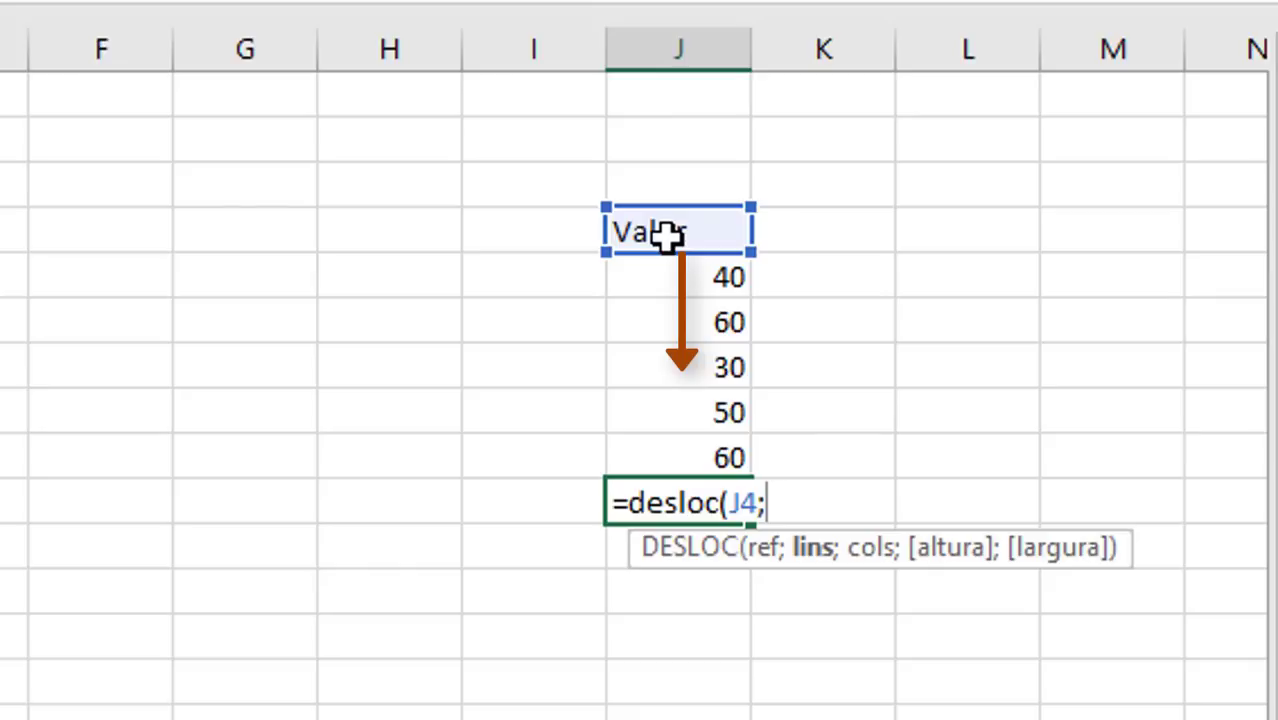
text(1;)
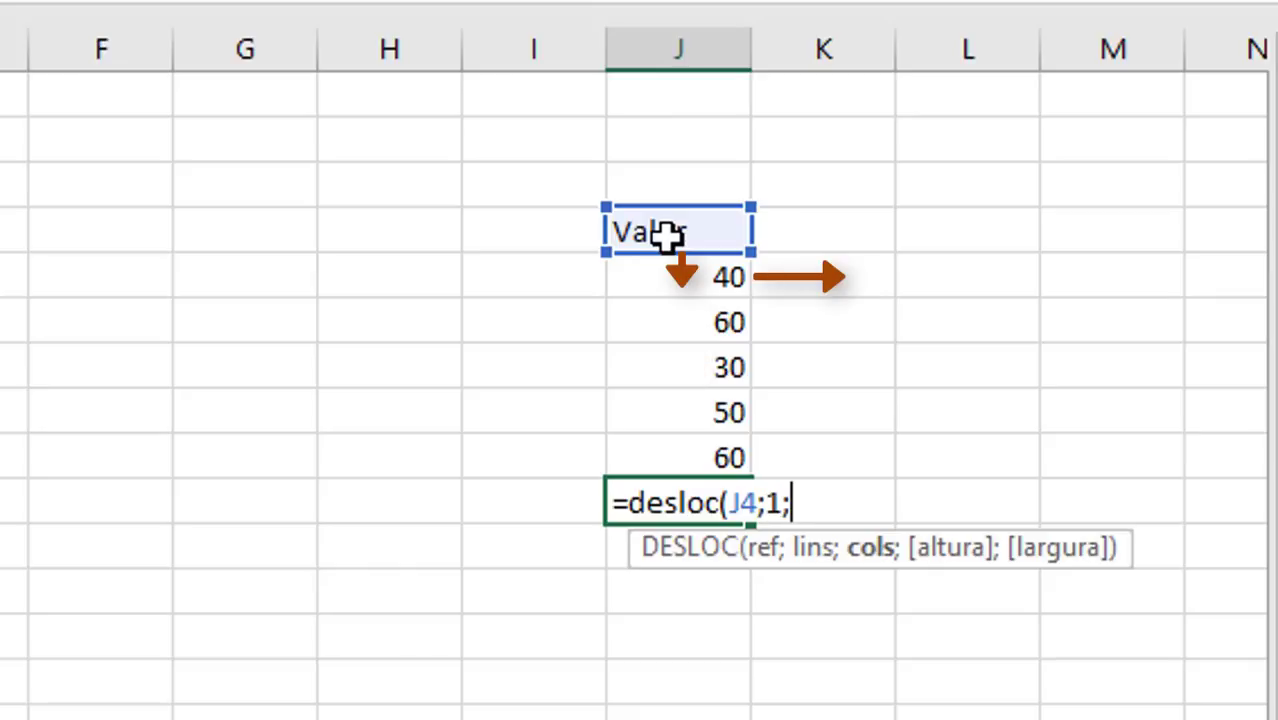
text(0)
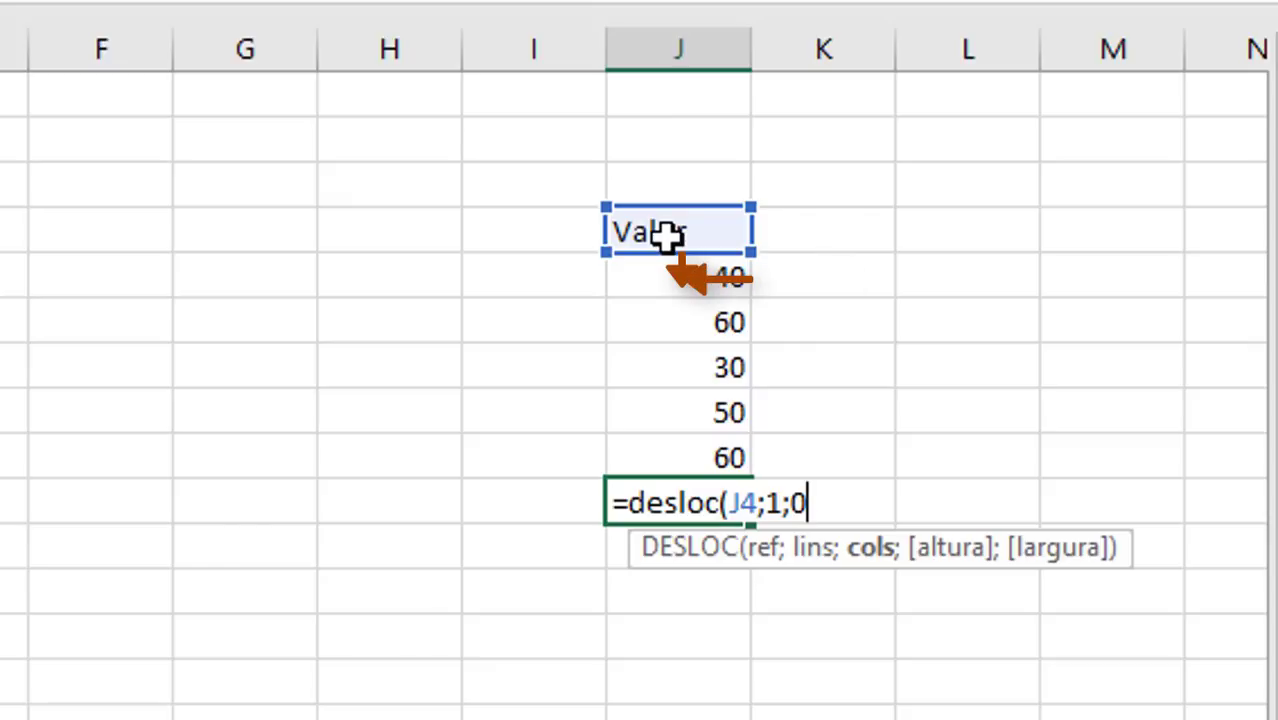
text(;)
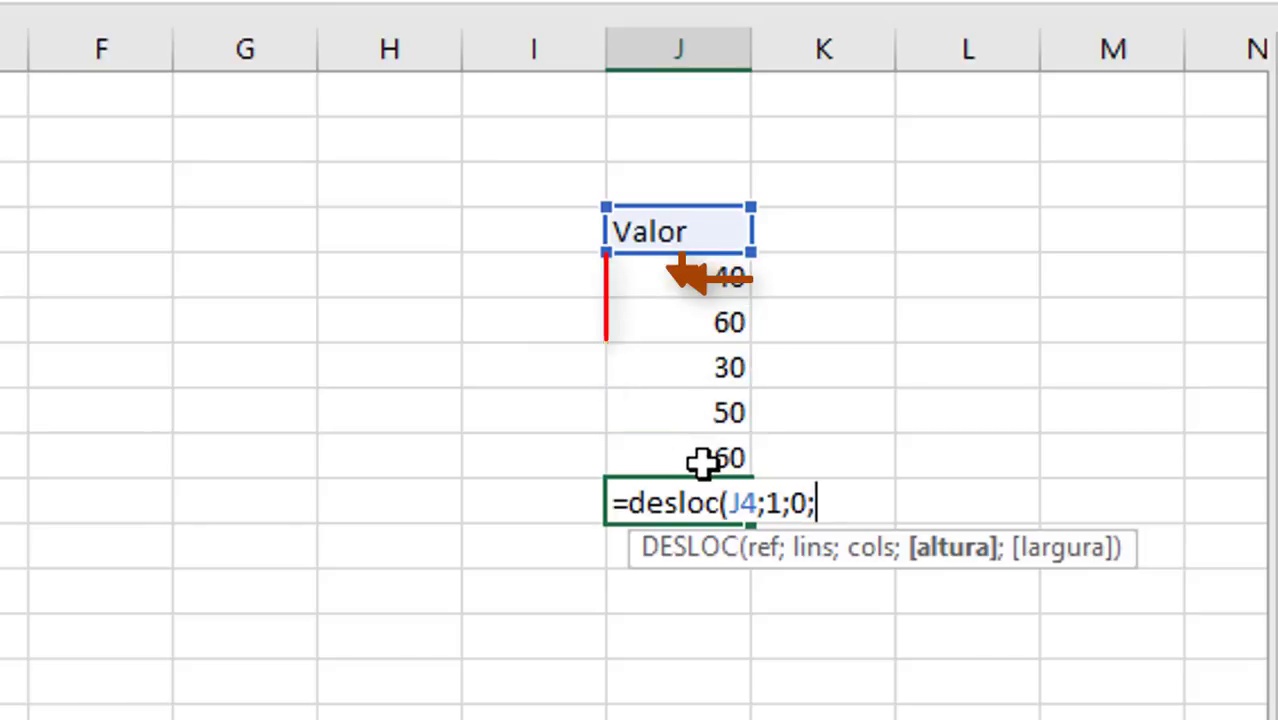
text(5;)
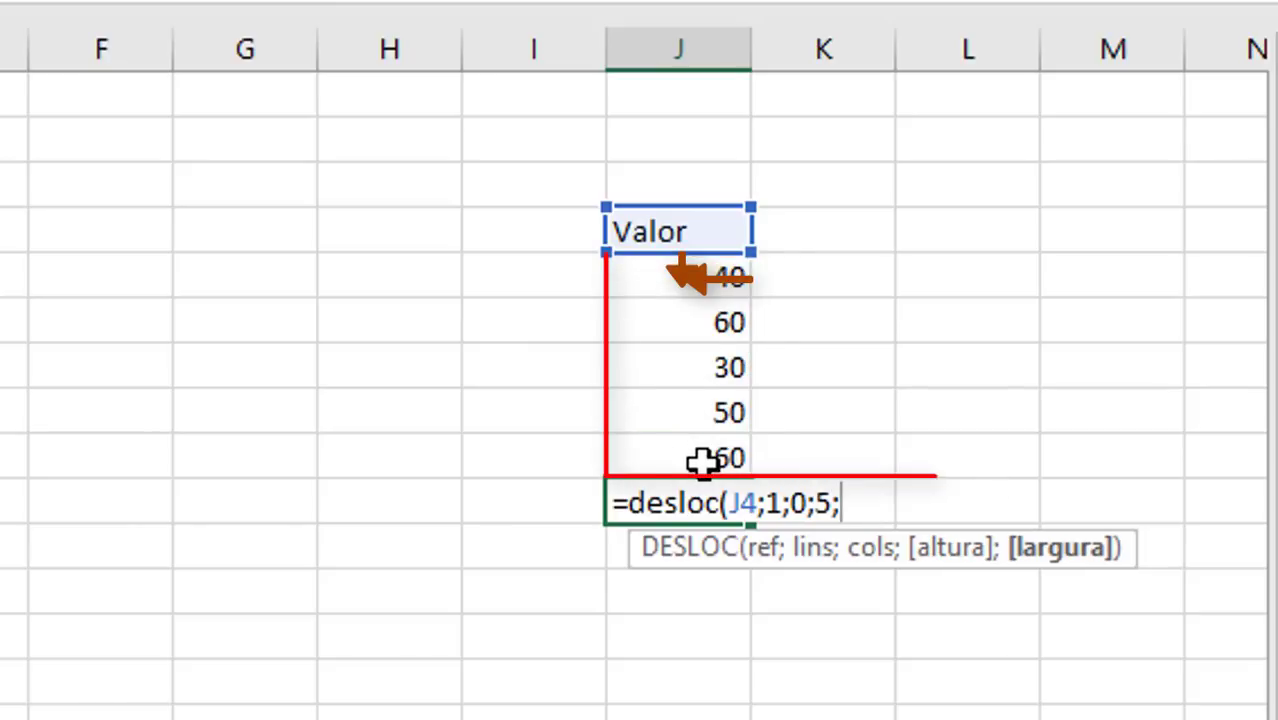
text(1)
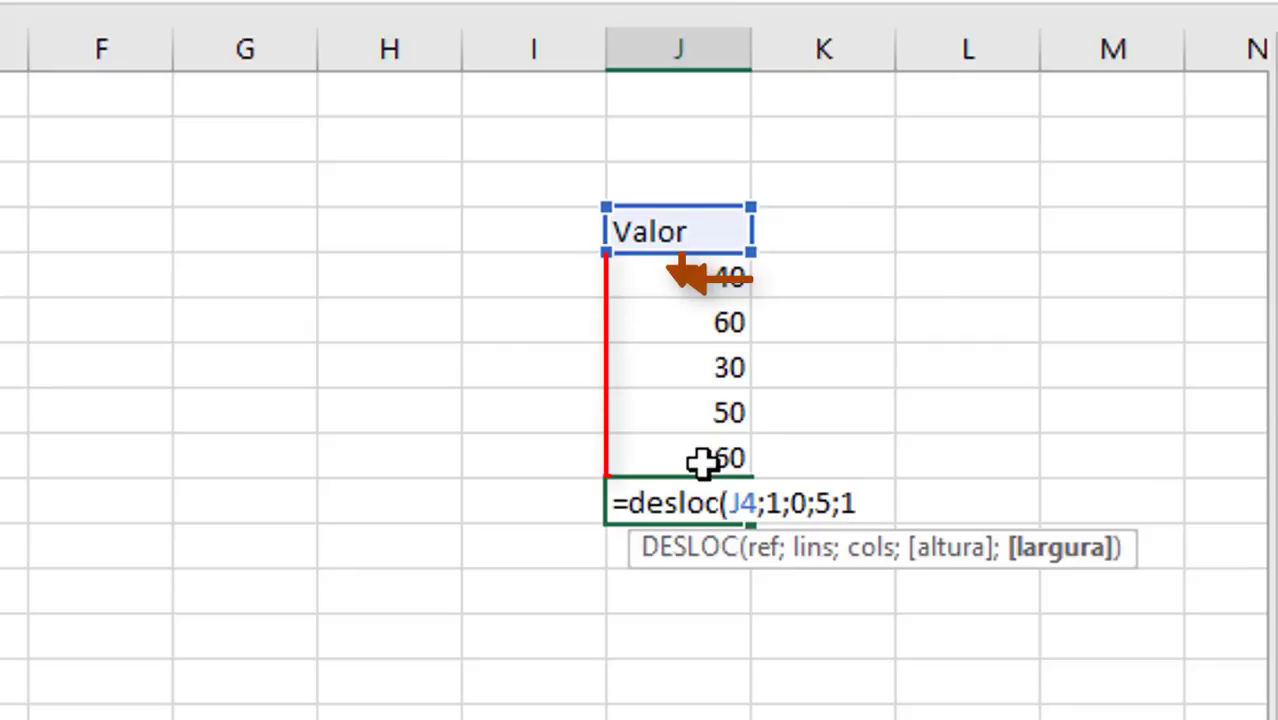
key(Return)
Wrap the DESLOC formula in J10 in a sum, making it =SOMA(DESLOC(J4;1;0;5;1))
double_click(632, 503)
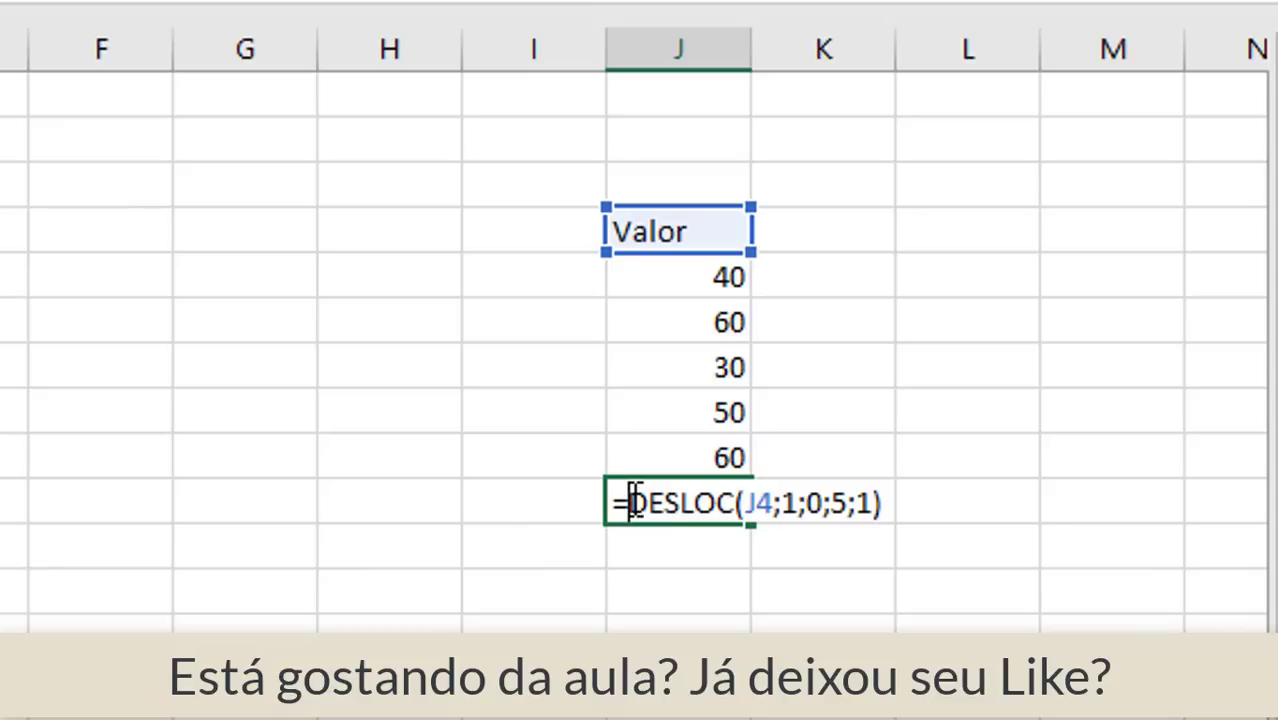
text(som()
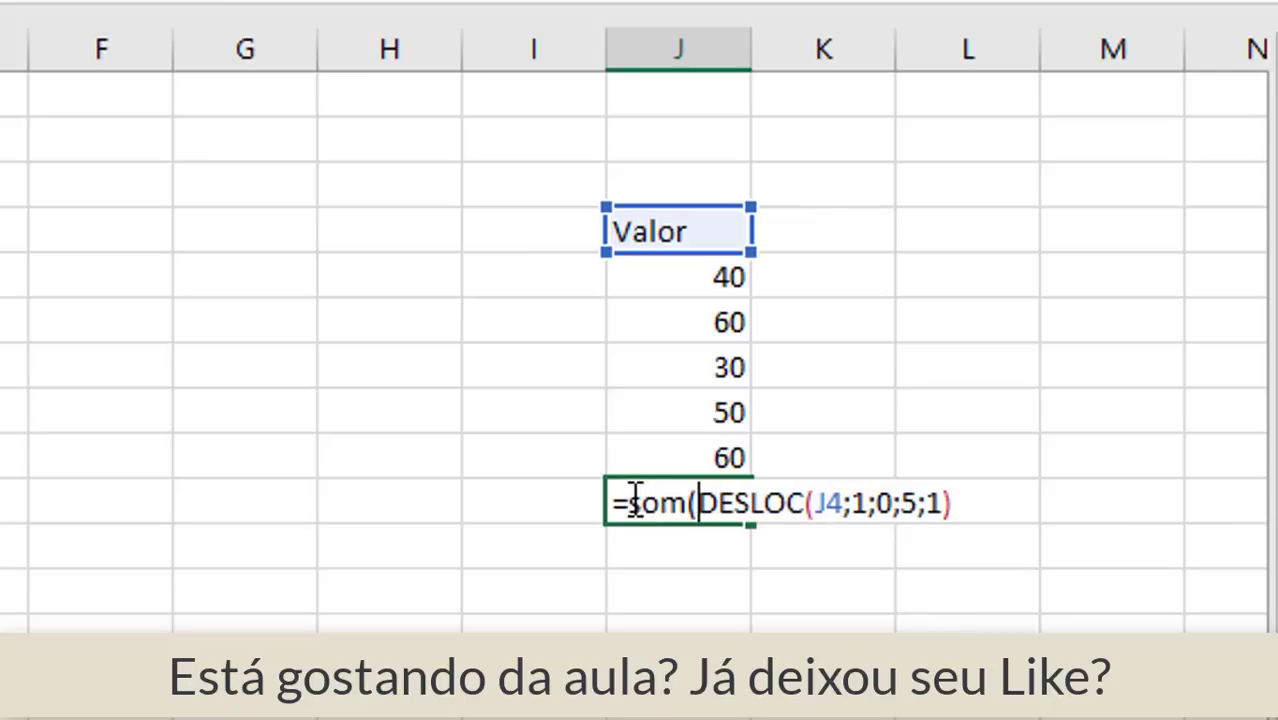
key(BackSpace)
text(a()
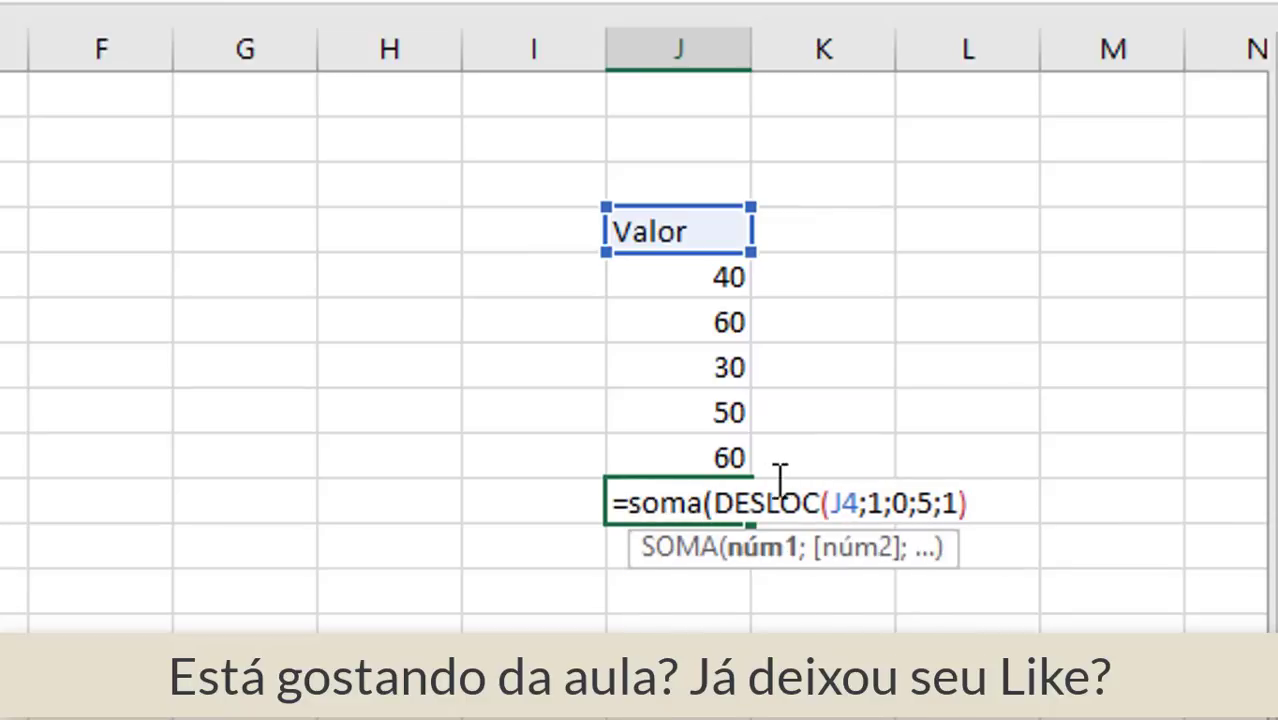
click(976, 502)
text())
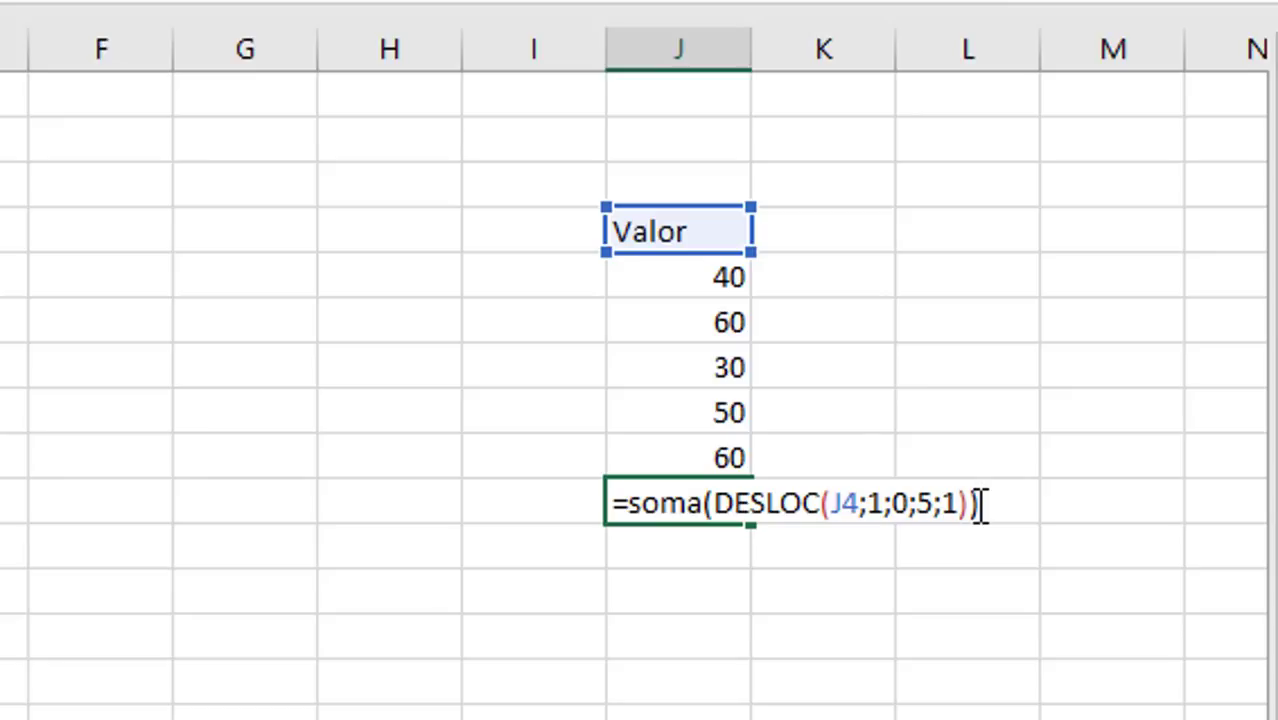
key(Return)
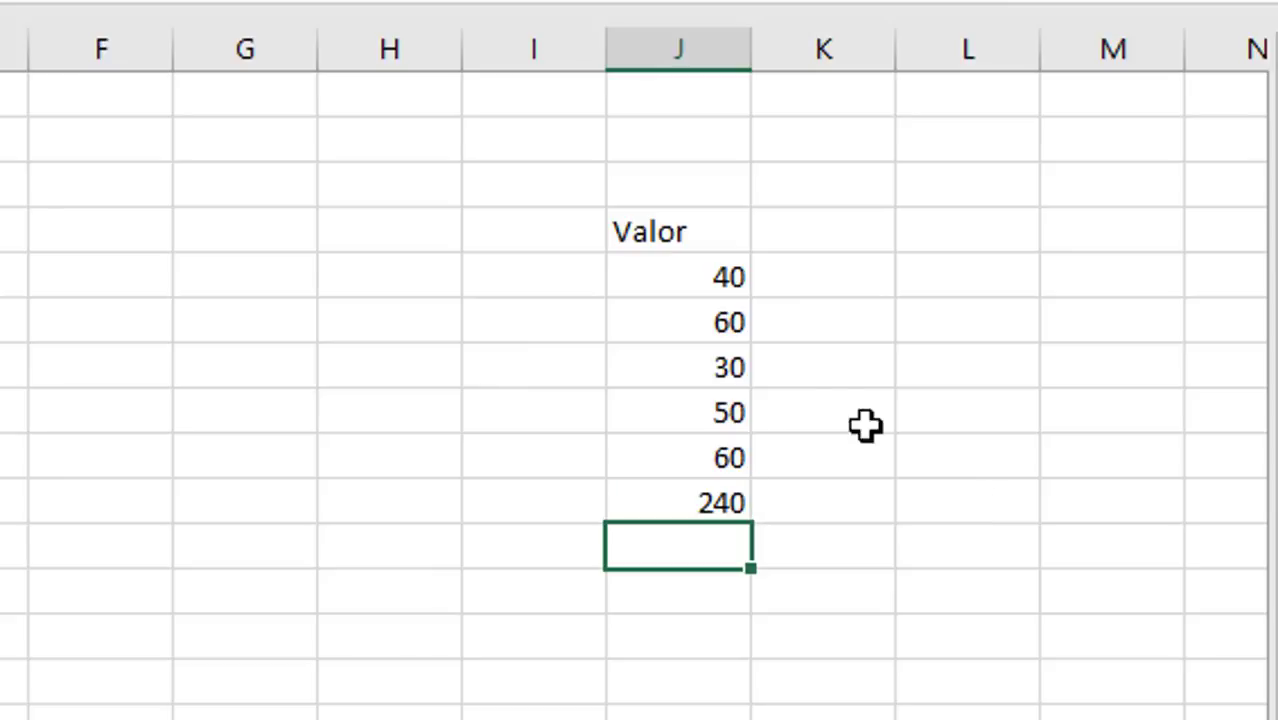
Review the example sum formula and clear the Valor example from cells J4 to J10
drag(729, 280, 722, 438)
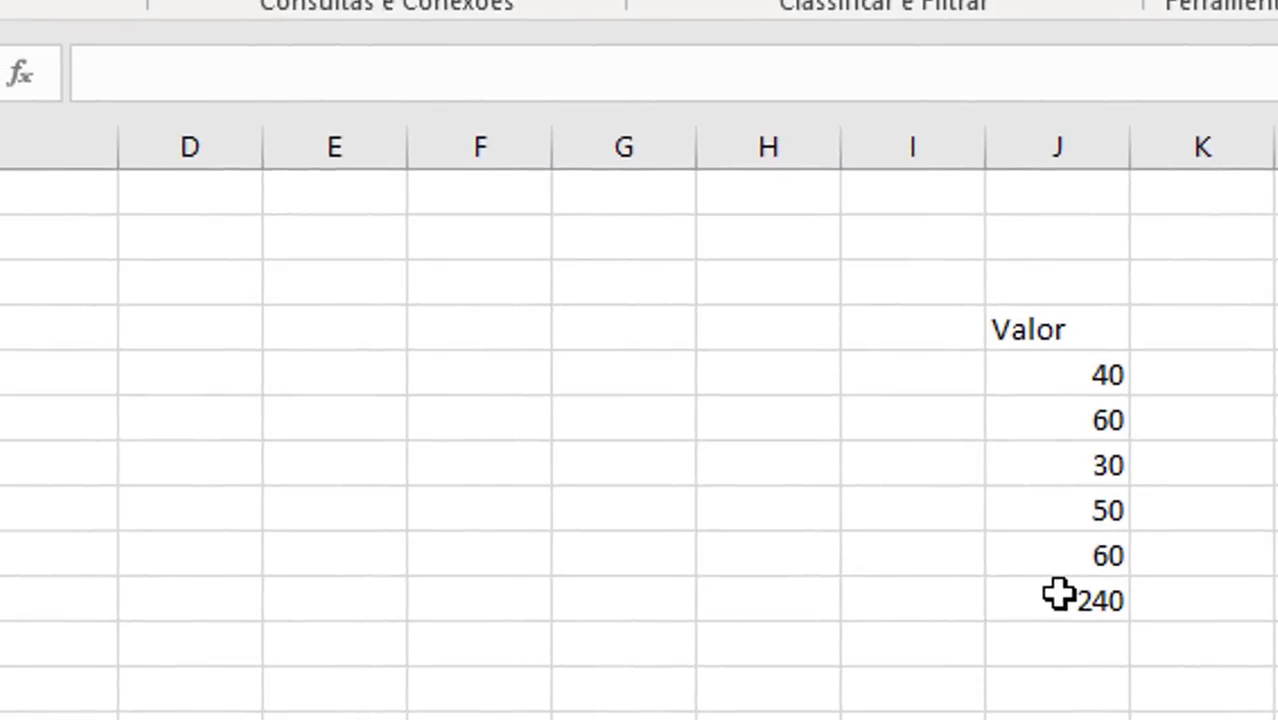
click(1056, 597)
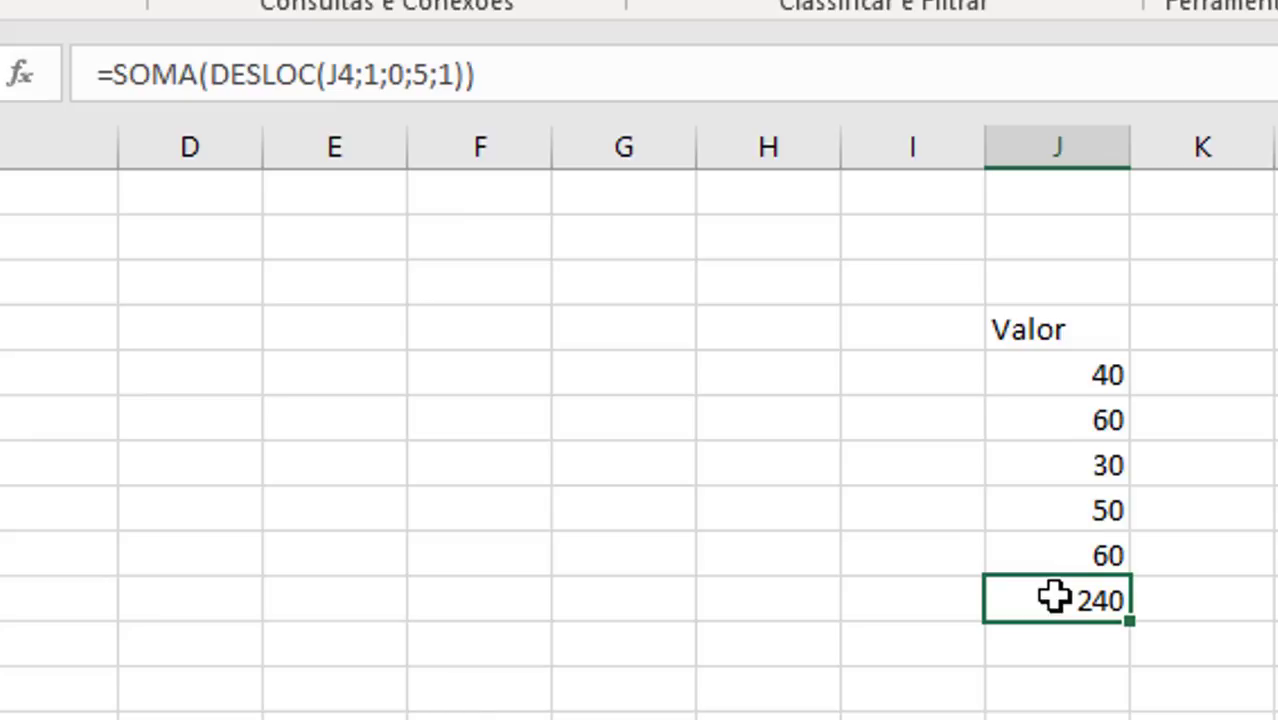
drag(1037, 590, 1050, 352)
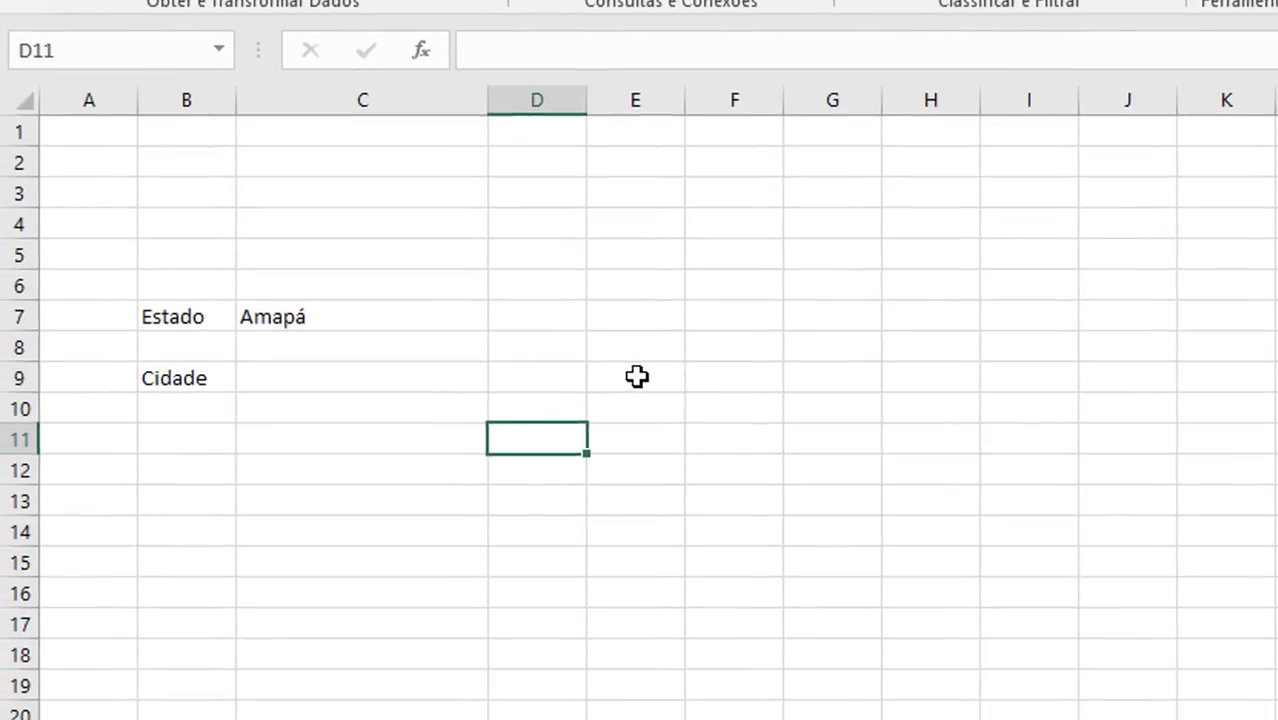
Start a DESLOC formula in cell E9 of the form sheet, with the Municipio header of the Cidades table as its reference
click(637, 376)
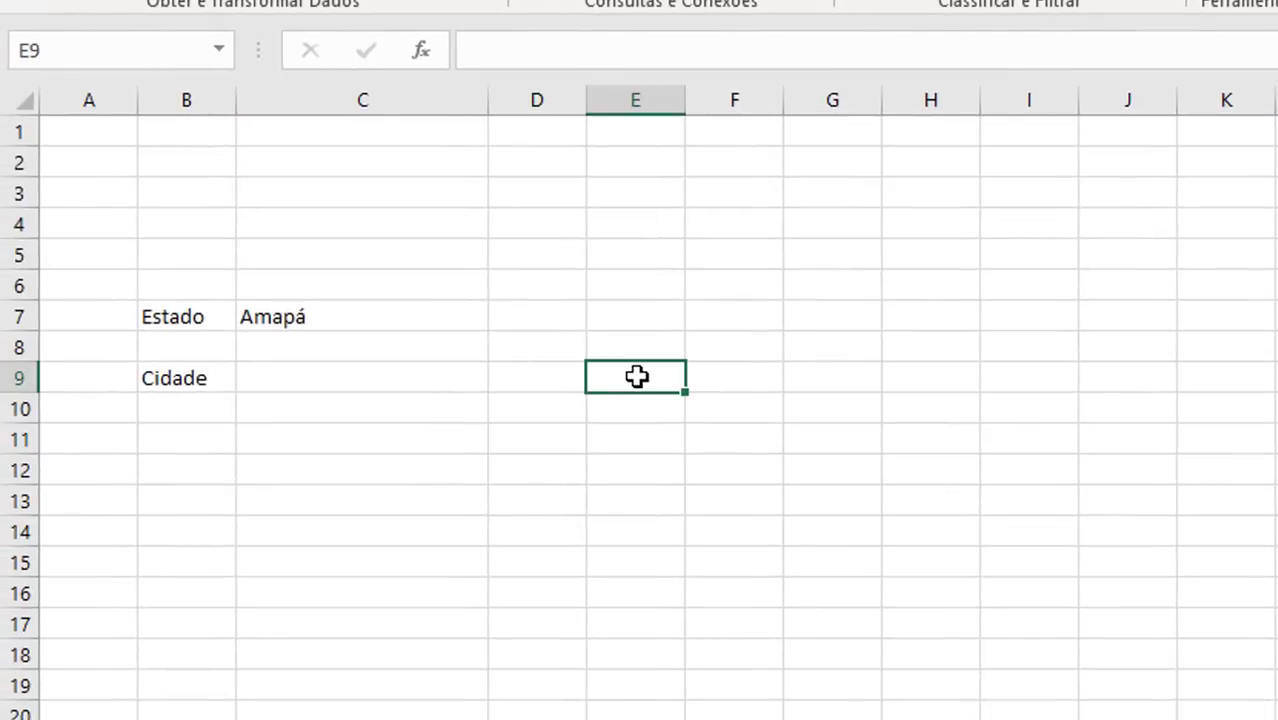
text(=des)
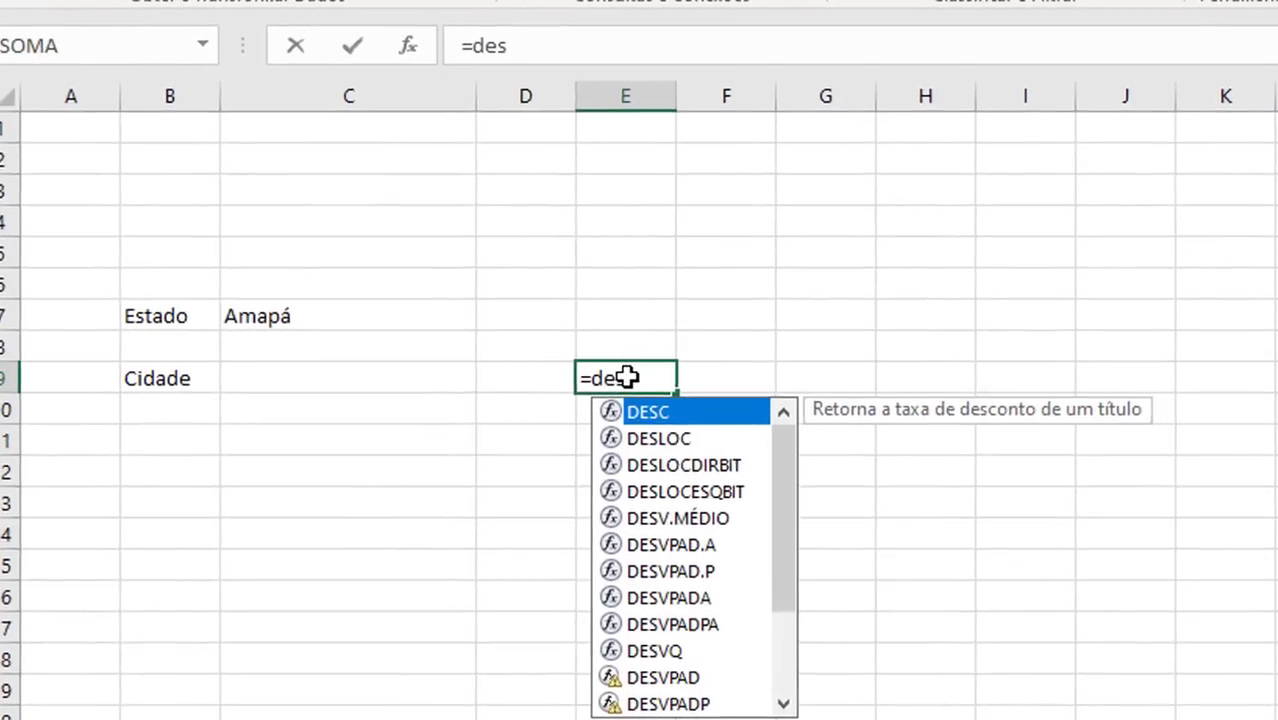
key(Down)
key(Tab)
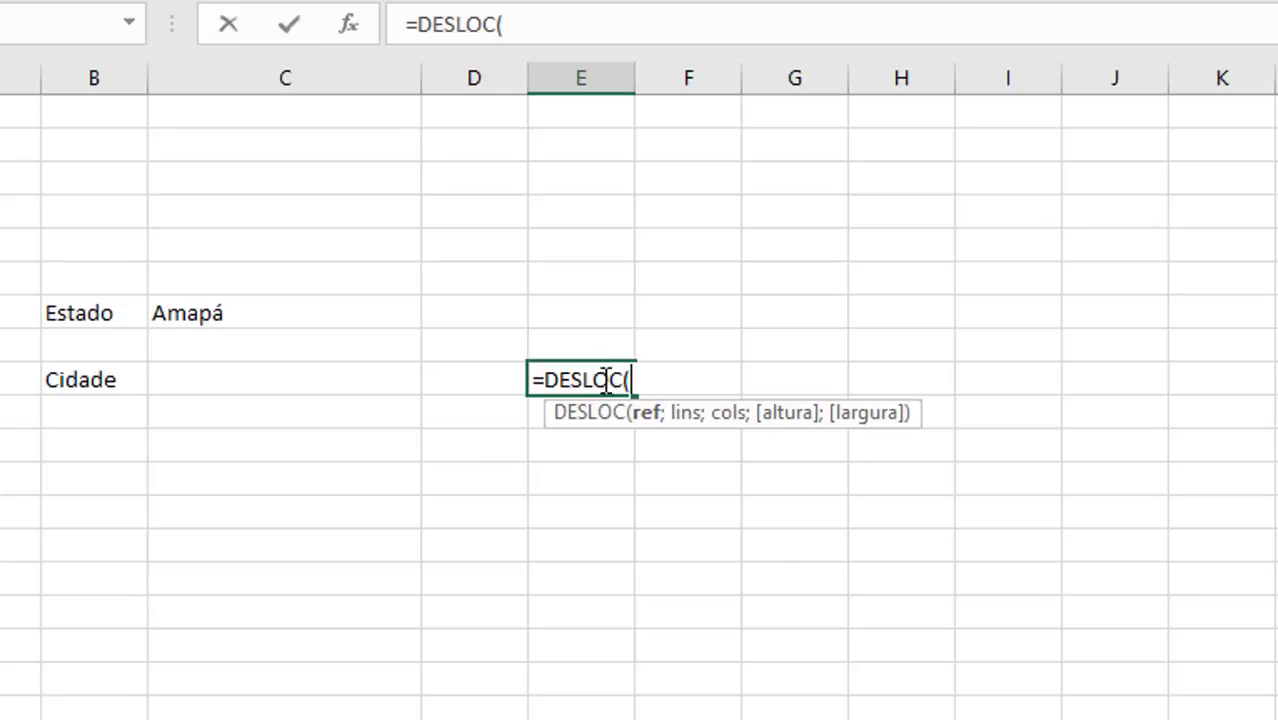
key(ctrl+Page_Down)
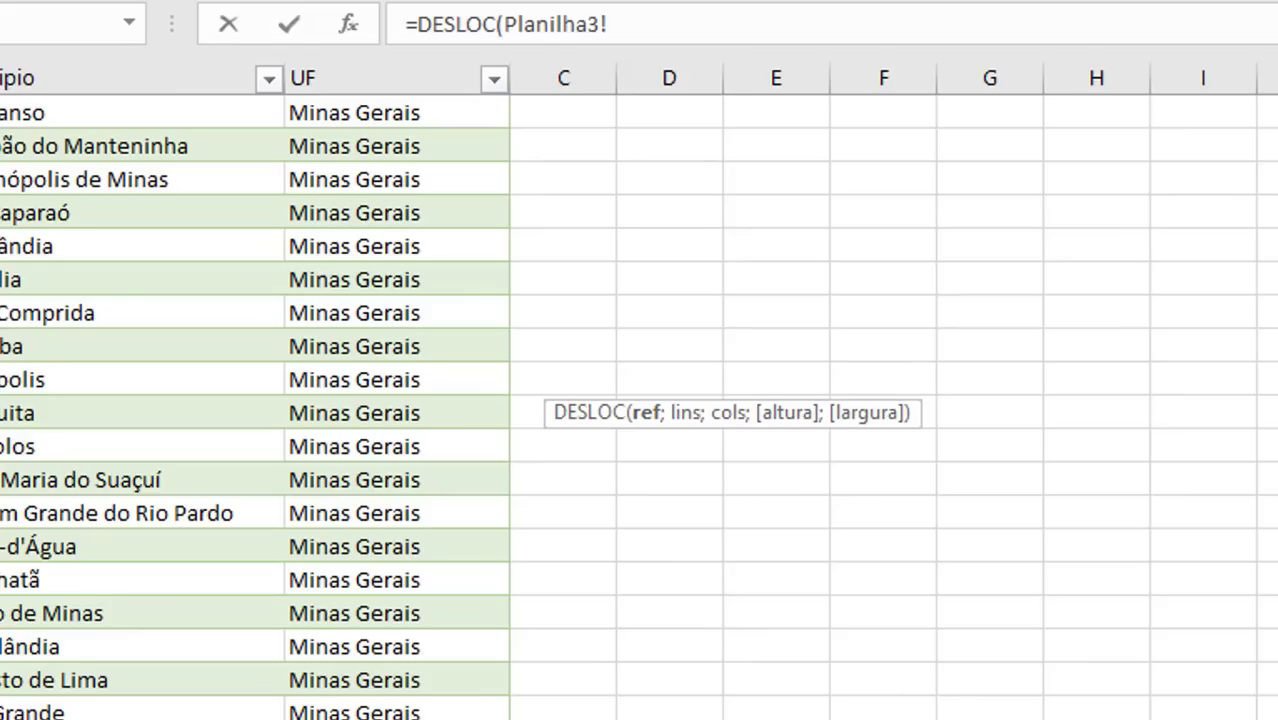
click(80, 170)
key(ctrl+Up)
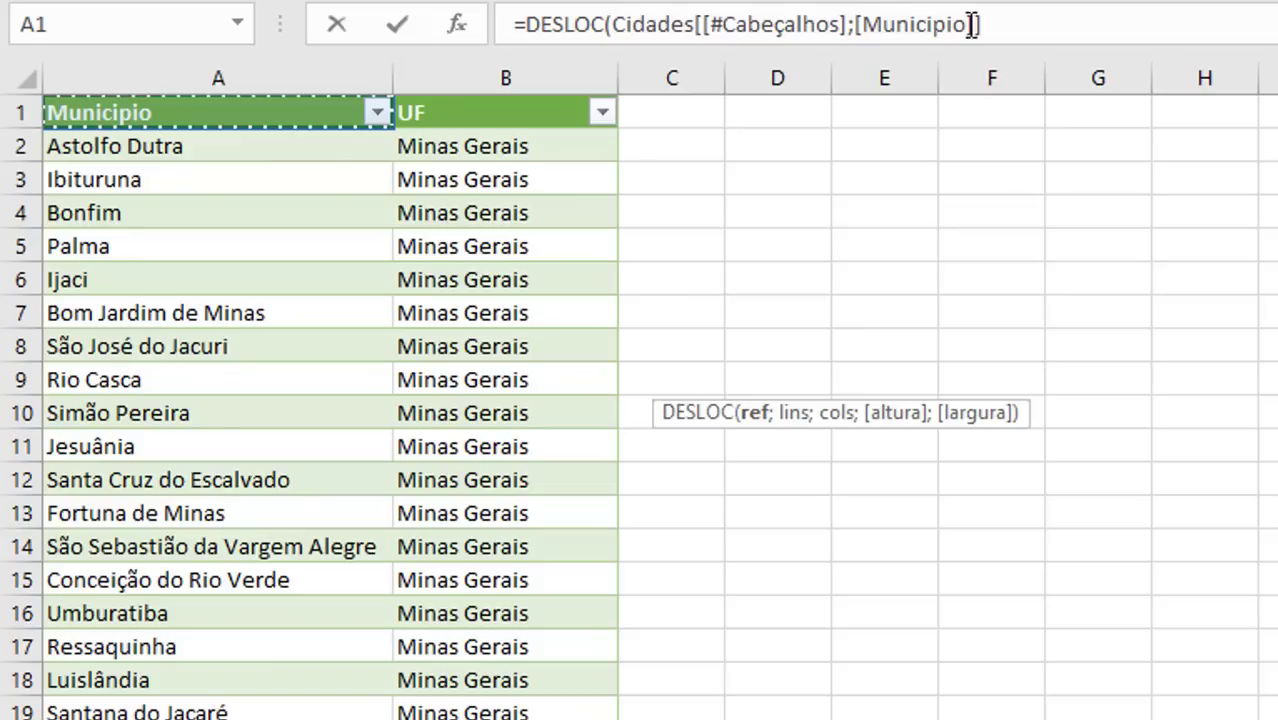
click(1003, 25)
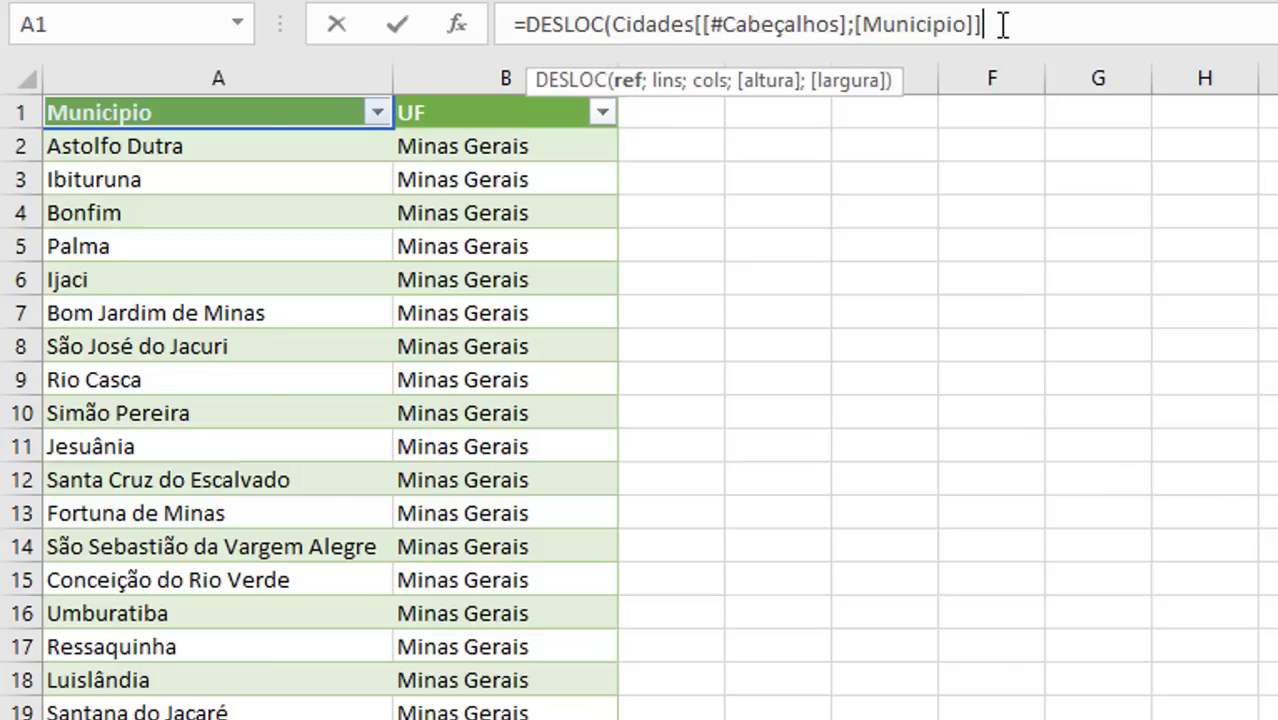
text(;)
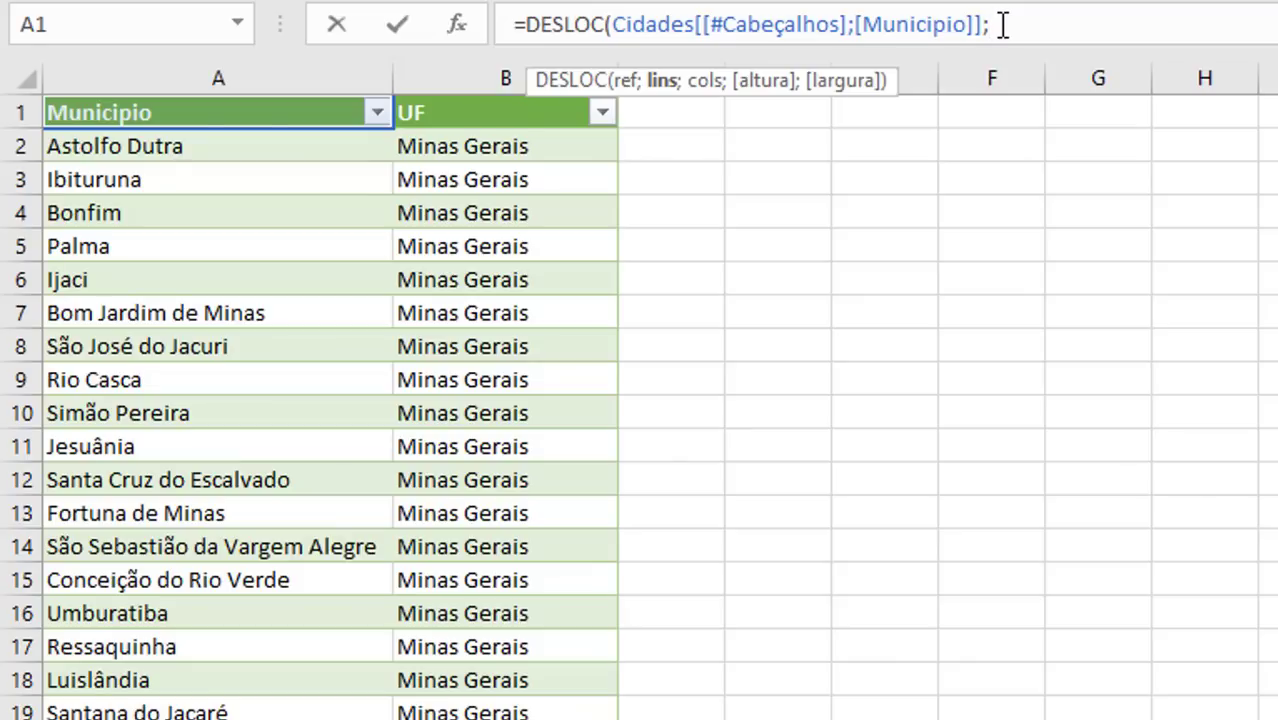
Set the DESLOC row offset to CORRESP(Planilha1!C7;Cidades[UF];0), an exact match of the chosen state in the UF column
text(Cor)
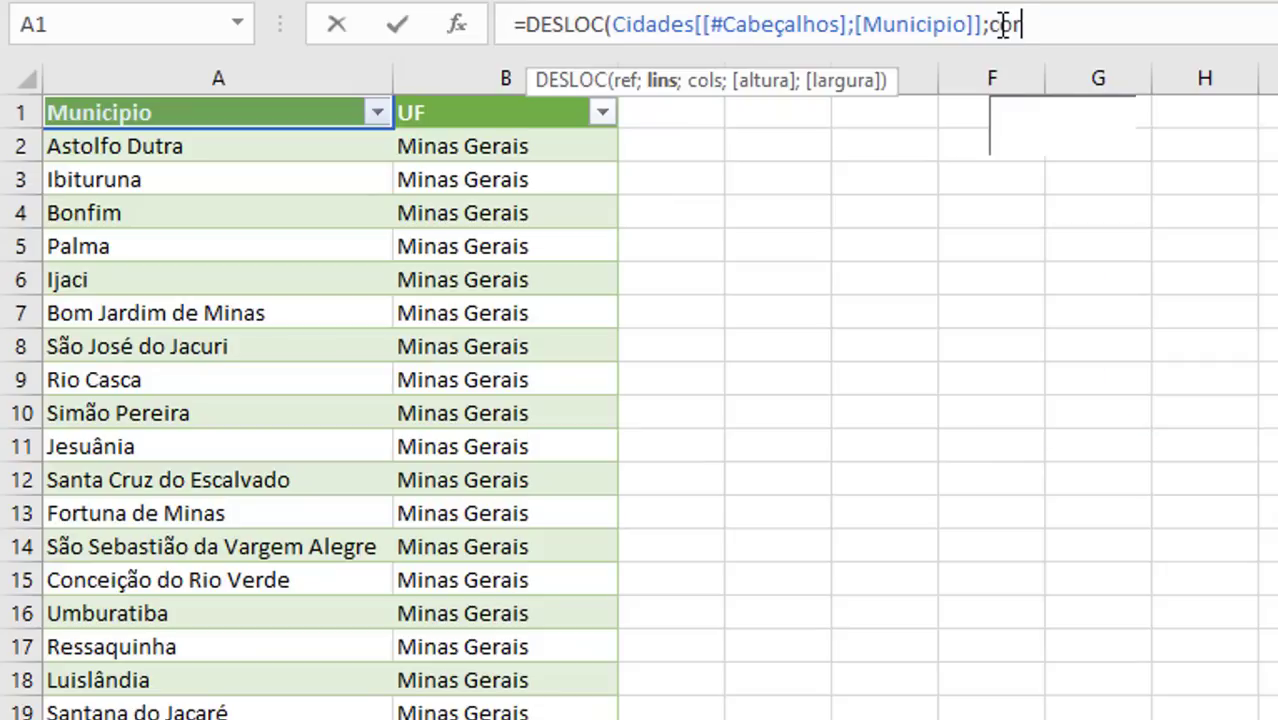
key(Down)
key(Tab)
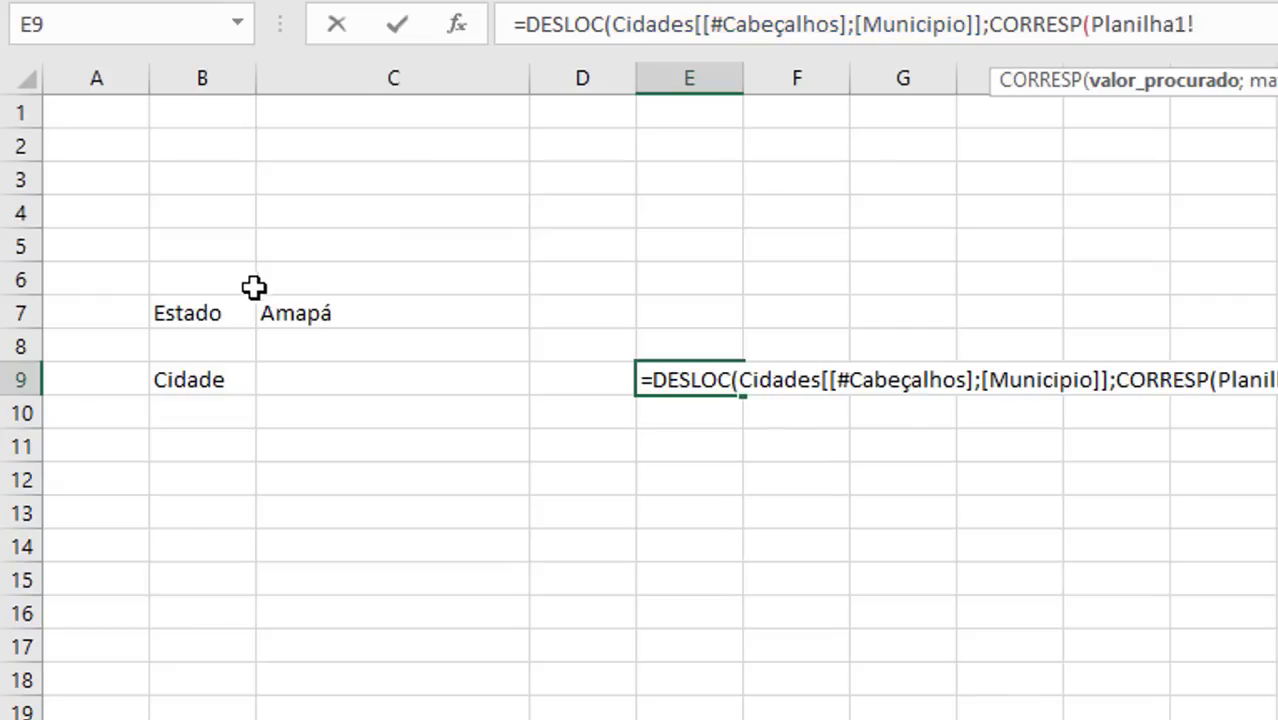
click(329, 310)
text(;)
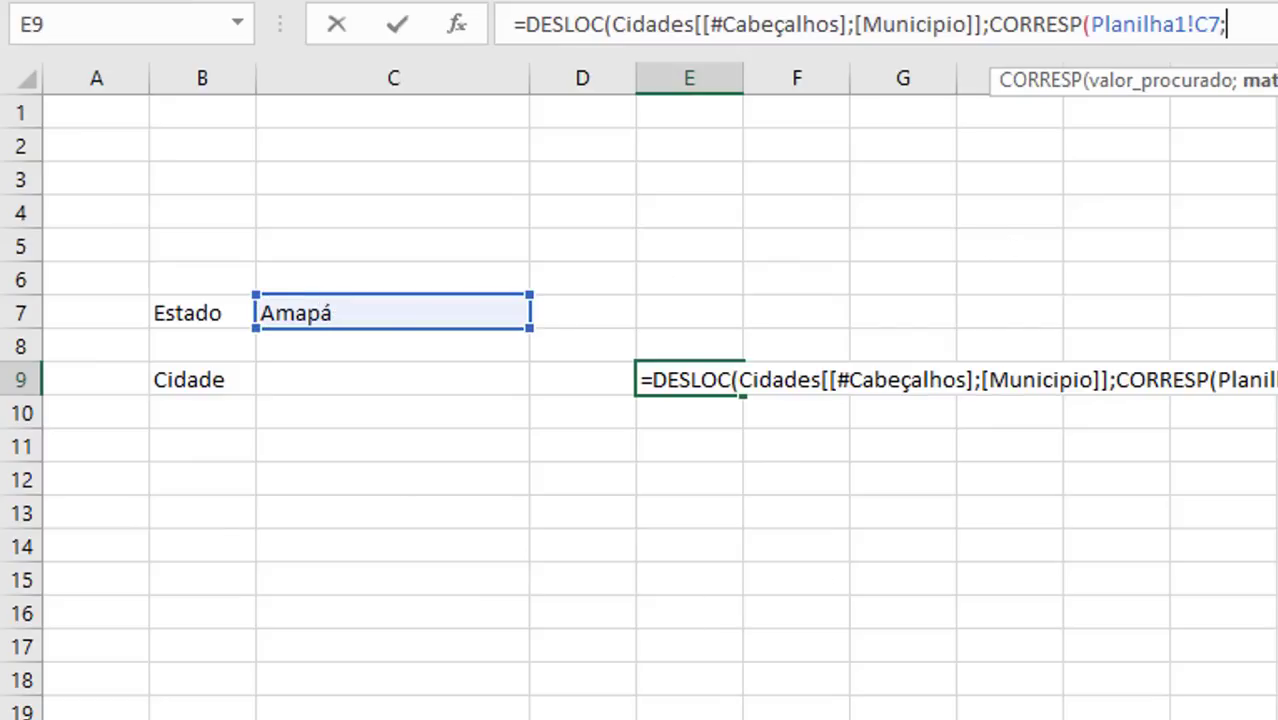
key(ctrl+Page_Down)
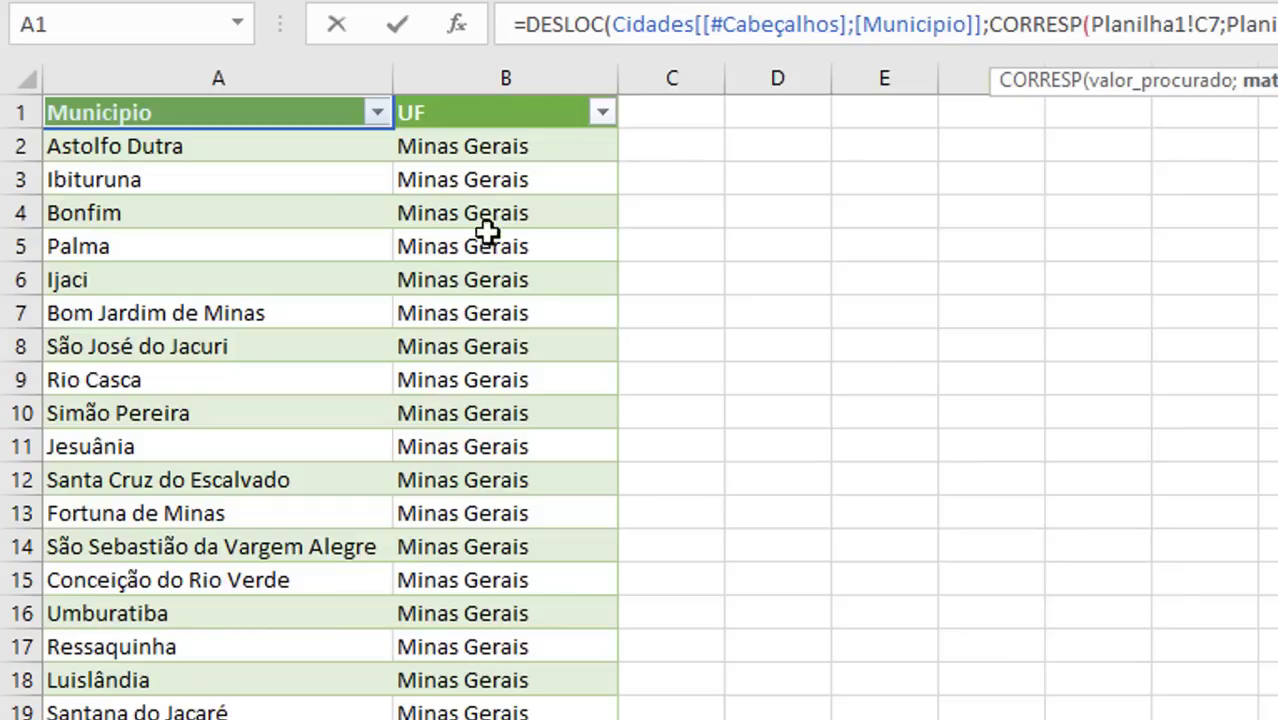
click(471, 144)
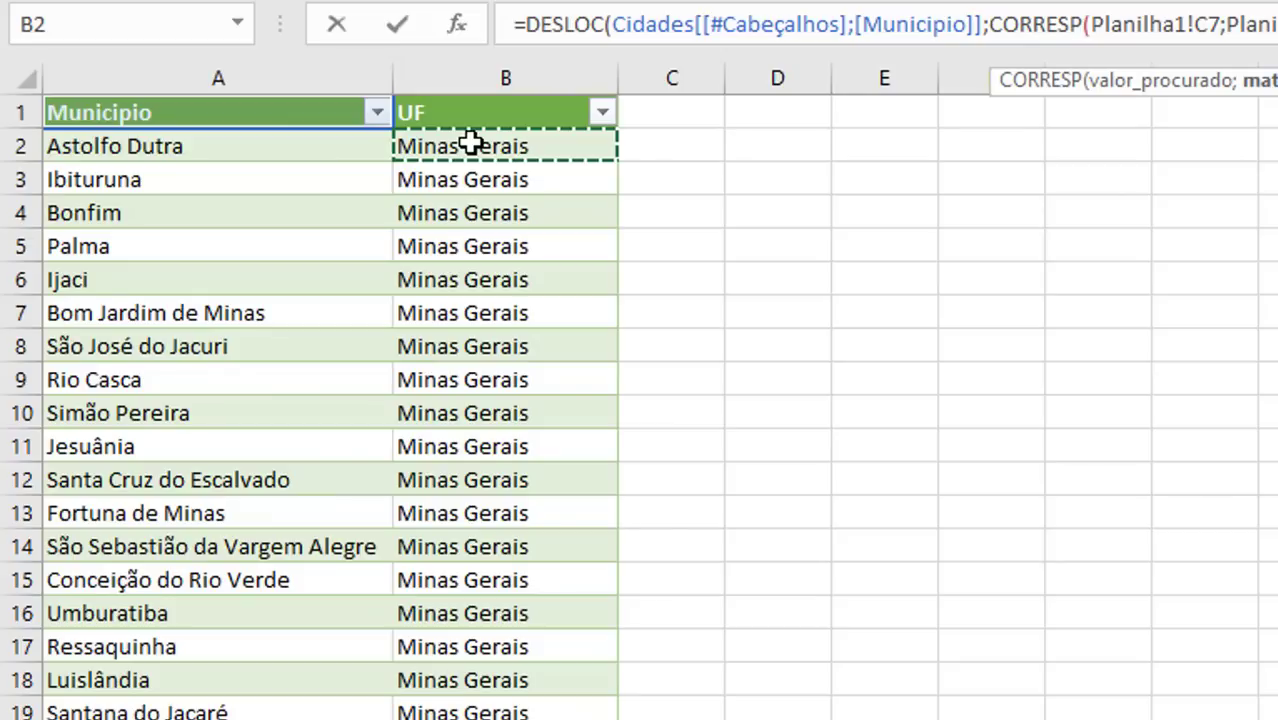
key(ctrl+shift+Down)
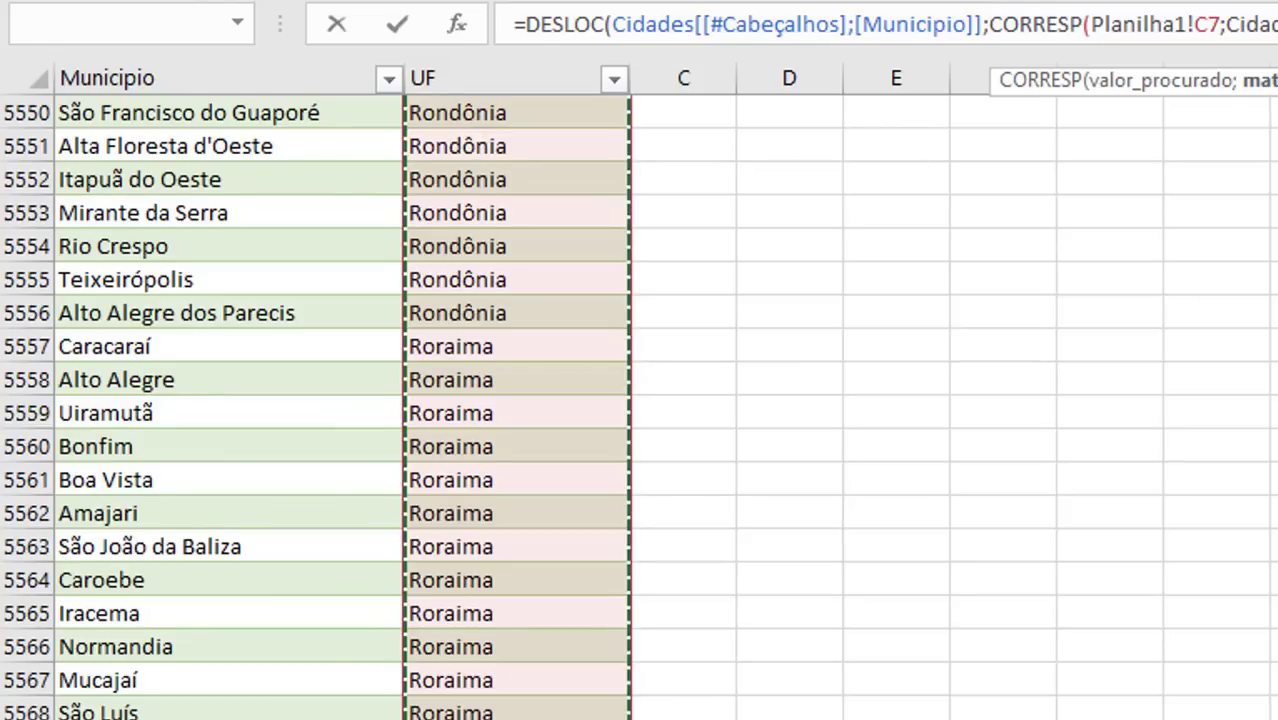
scroll(640, 400, up, 20)
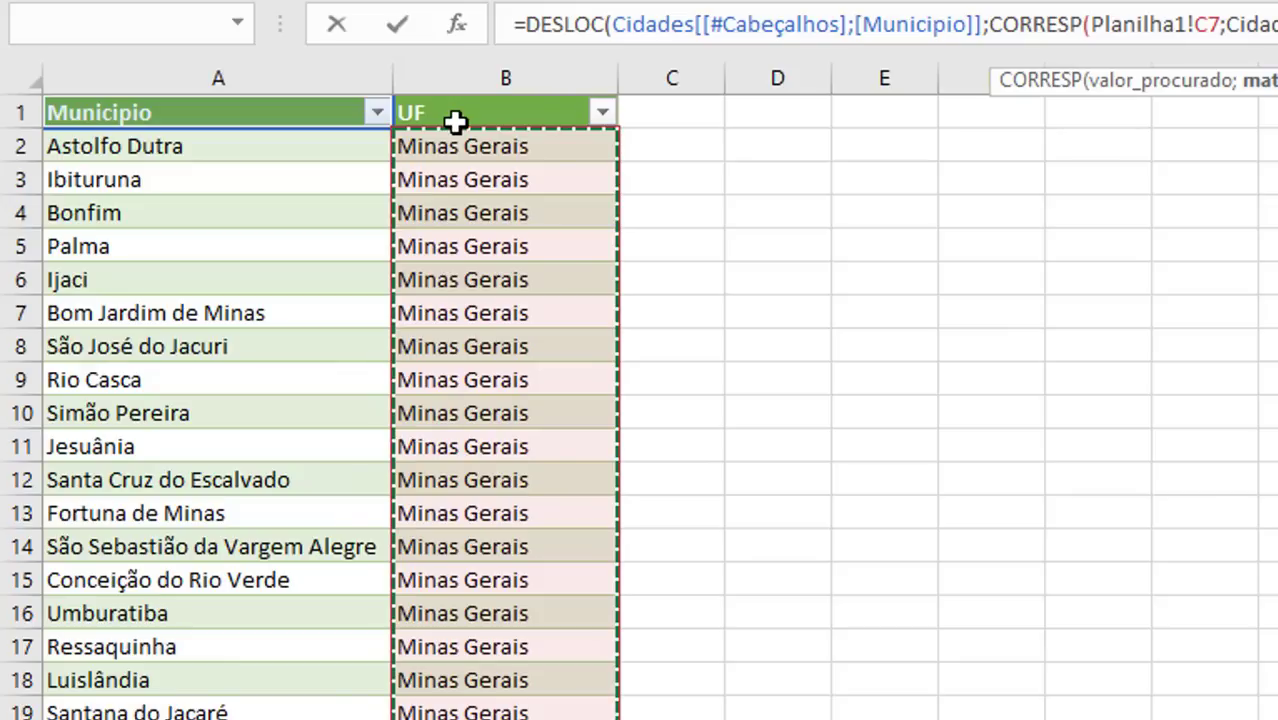
text(;)
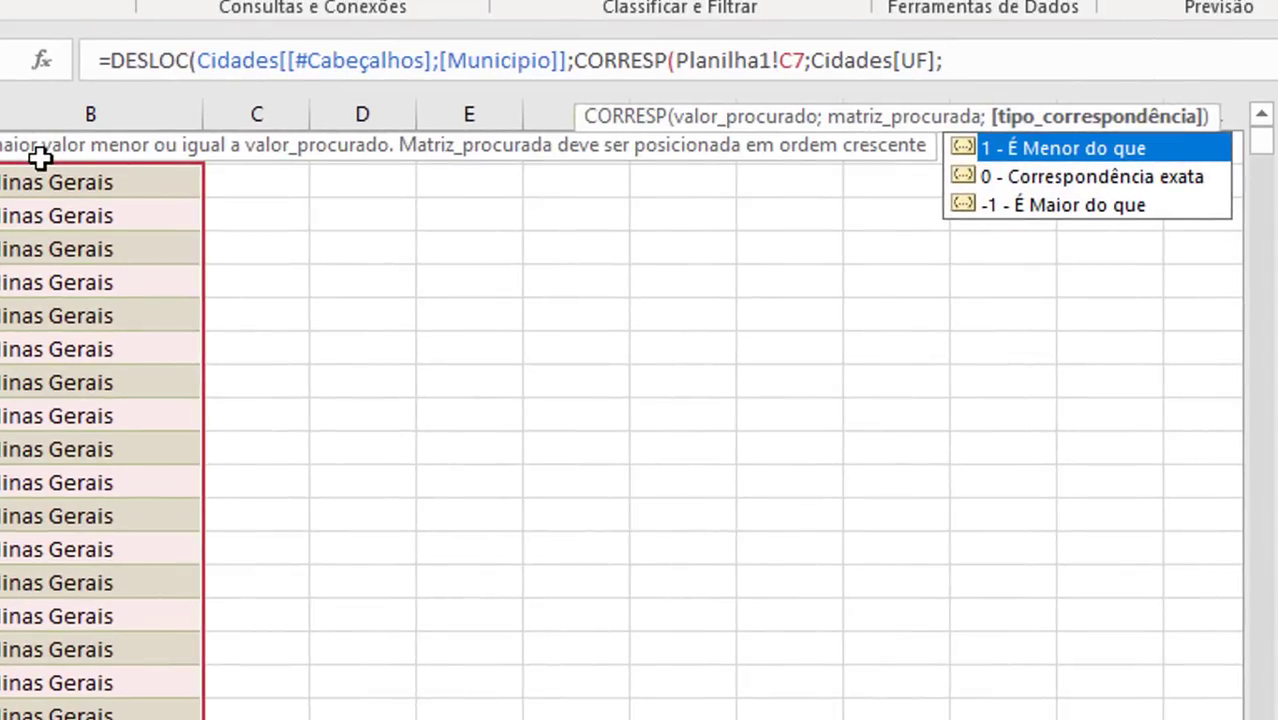
text(0))
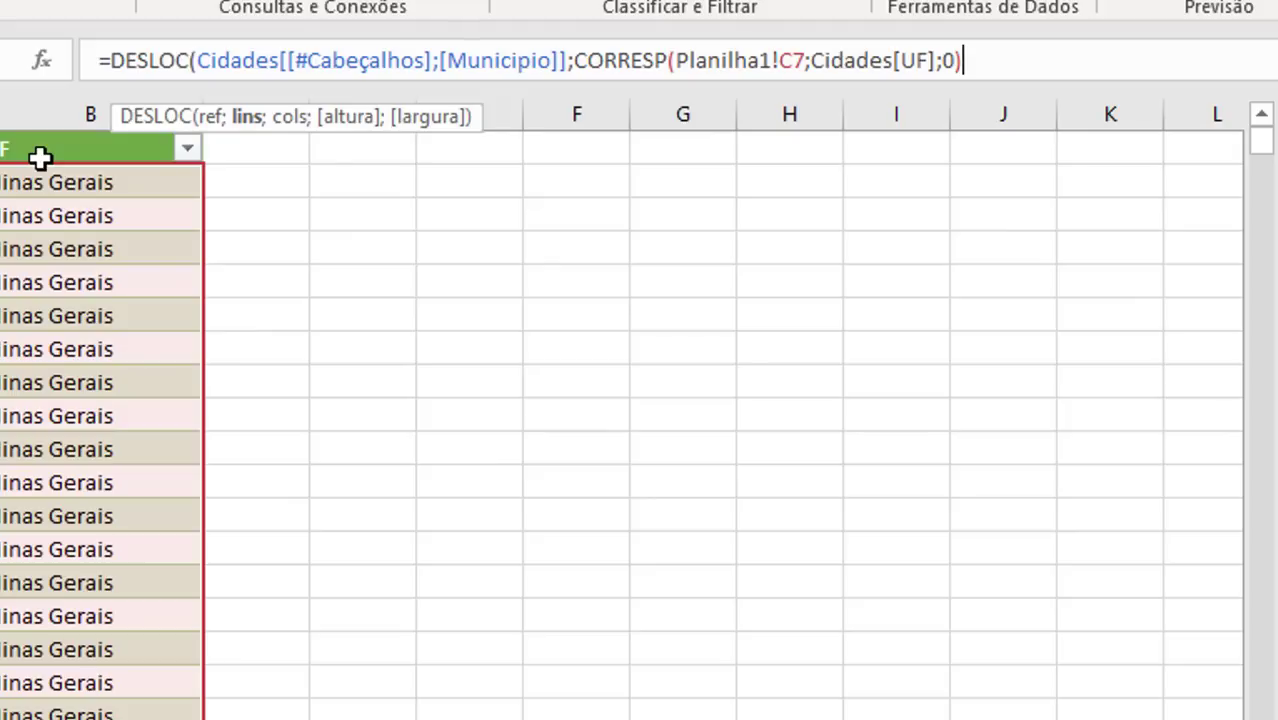
Set the DESLOC column offset to 0 and start a CONT.SES function as its height argument
text(;)
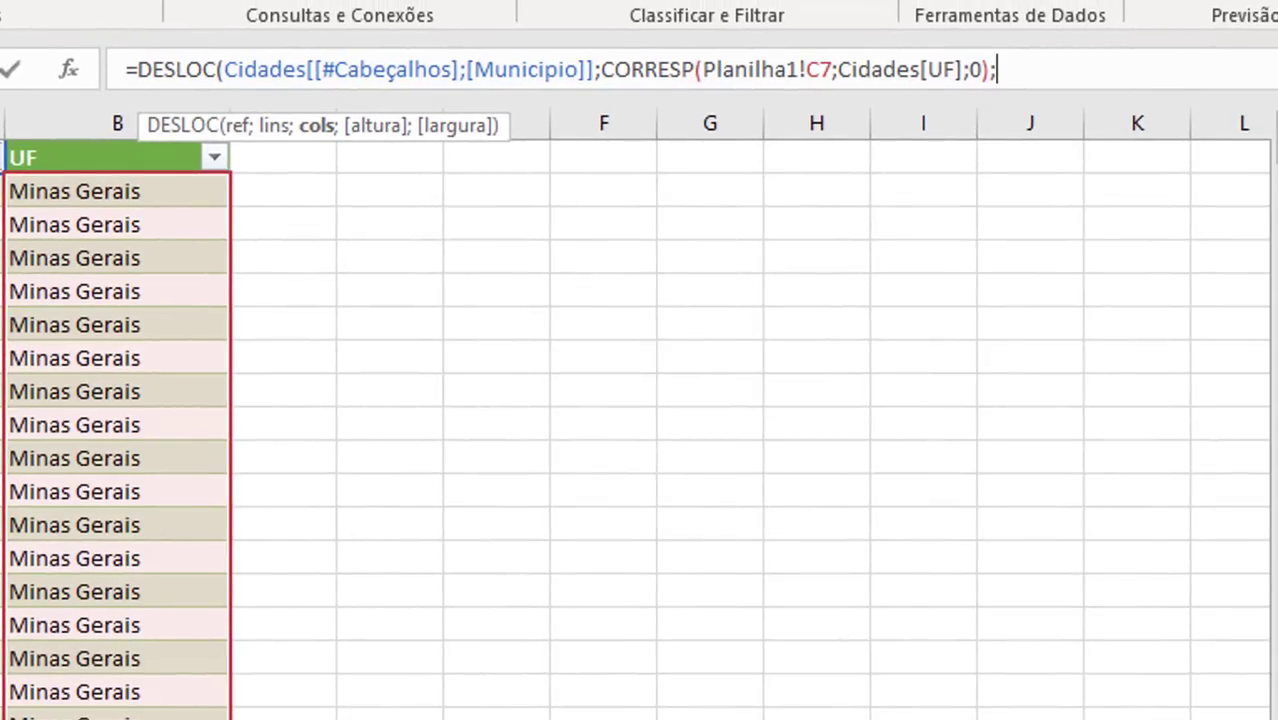
text(0);)
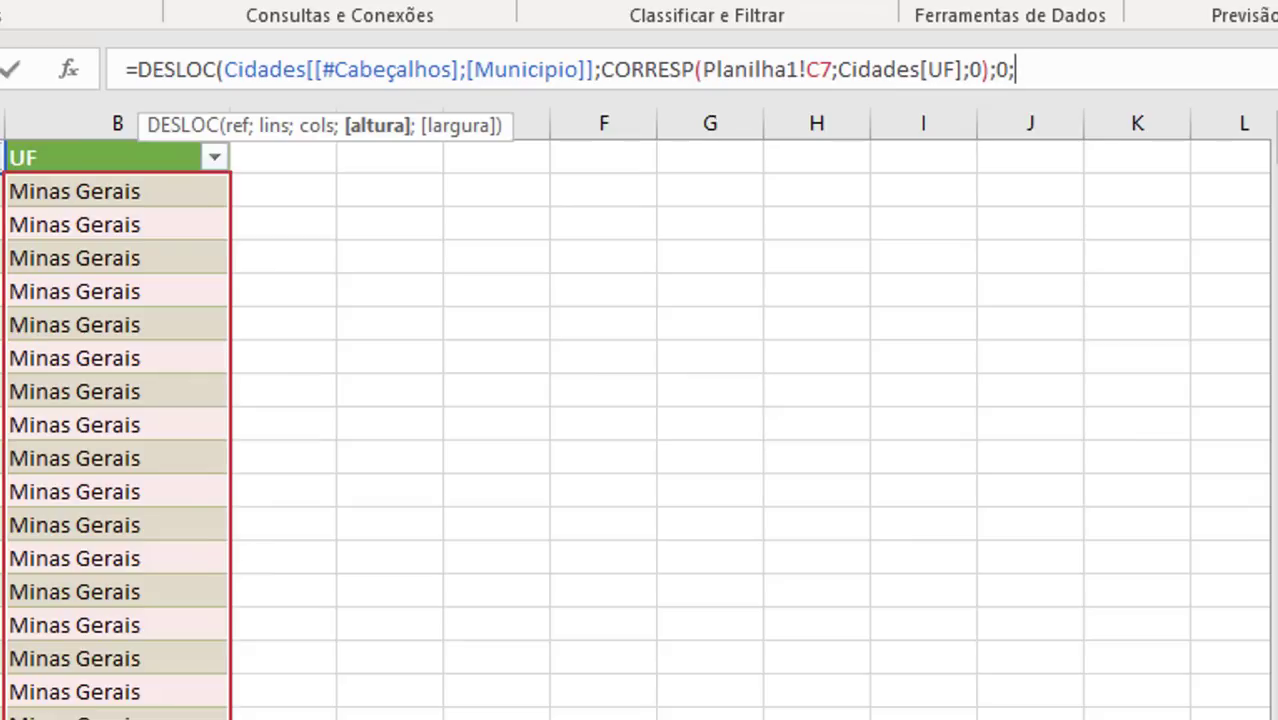
text(con)
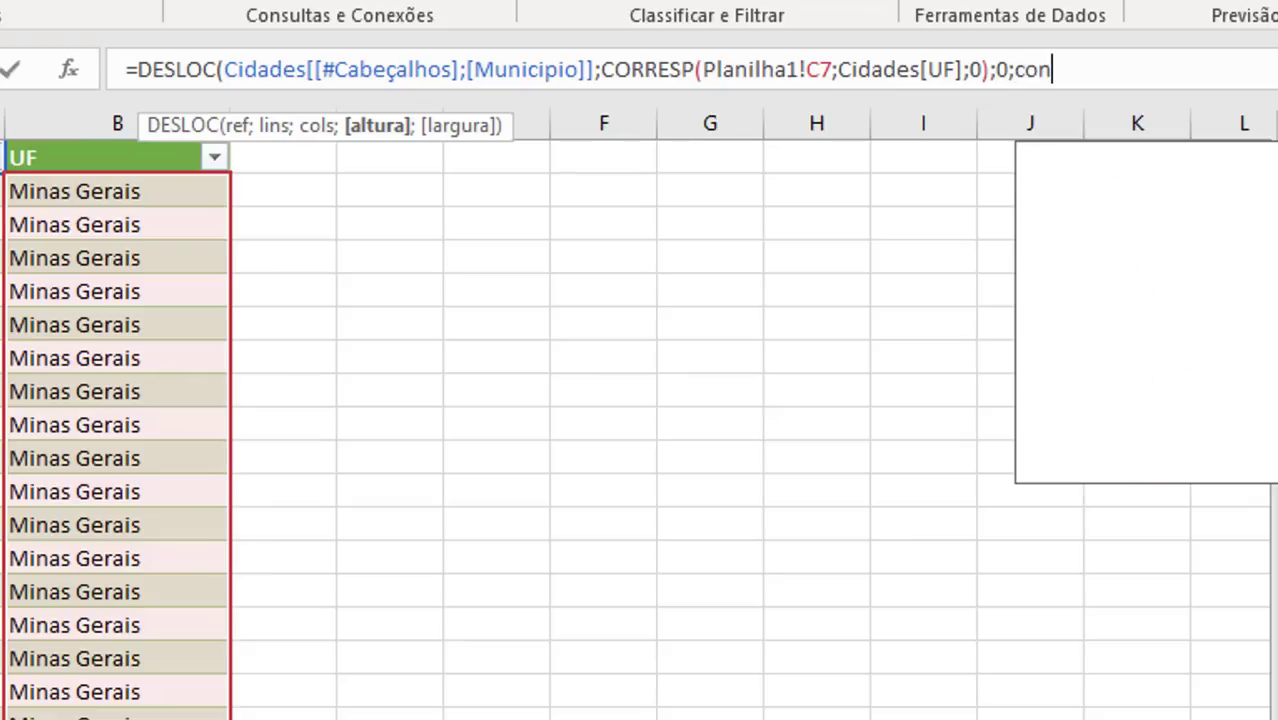
text(t.se)
key(Tab)
key(BackSpace)
key(BackSpace)
text(es()
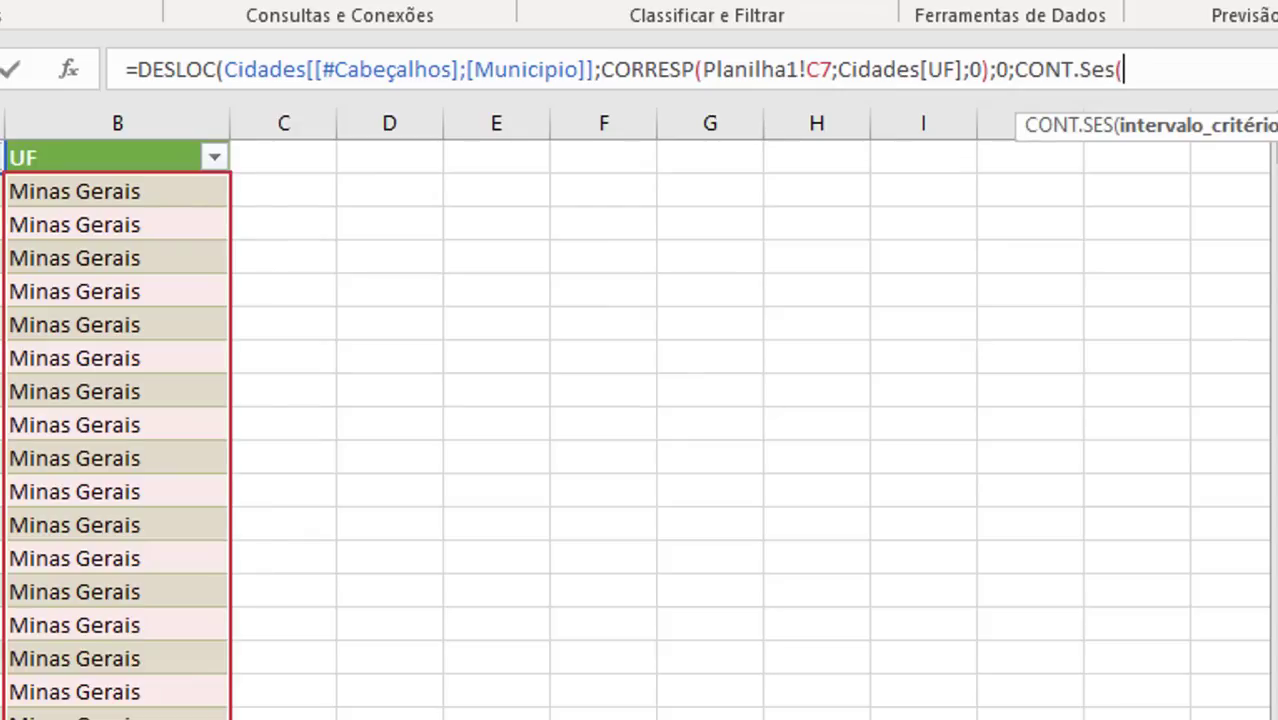
Give CONT.SES the Cidades[UF] column as criteria range and the Estado cell Planilha1!C7 as criterion, closing the function
click(88, 191)
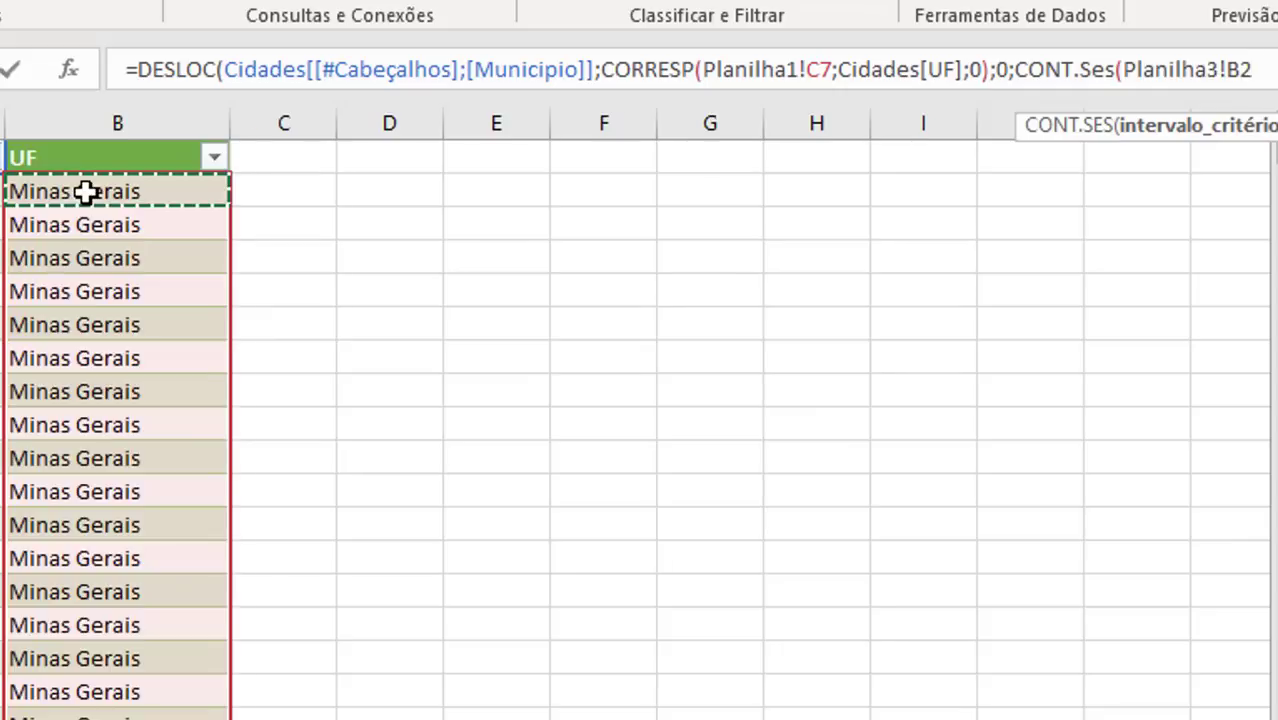
key(ctrl+space)
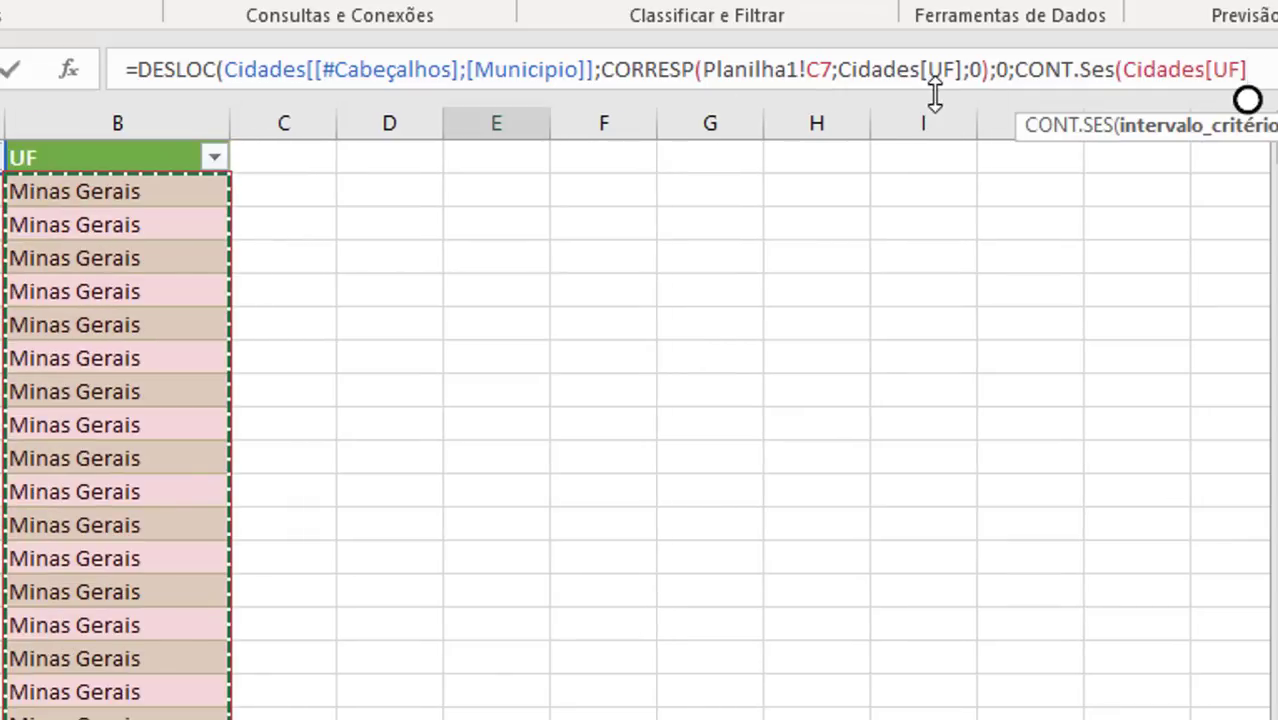
click(1256, 72)
text(;)
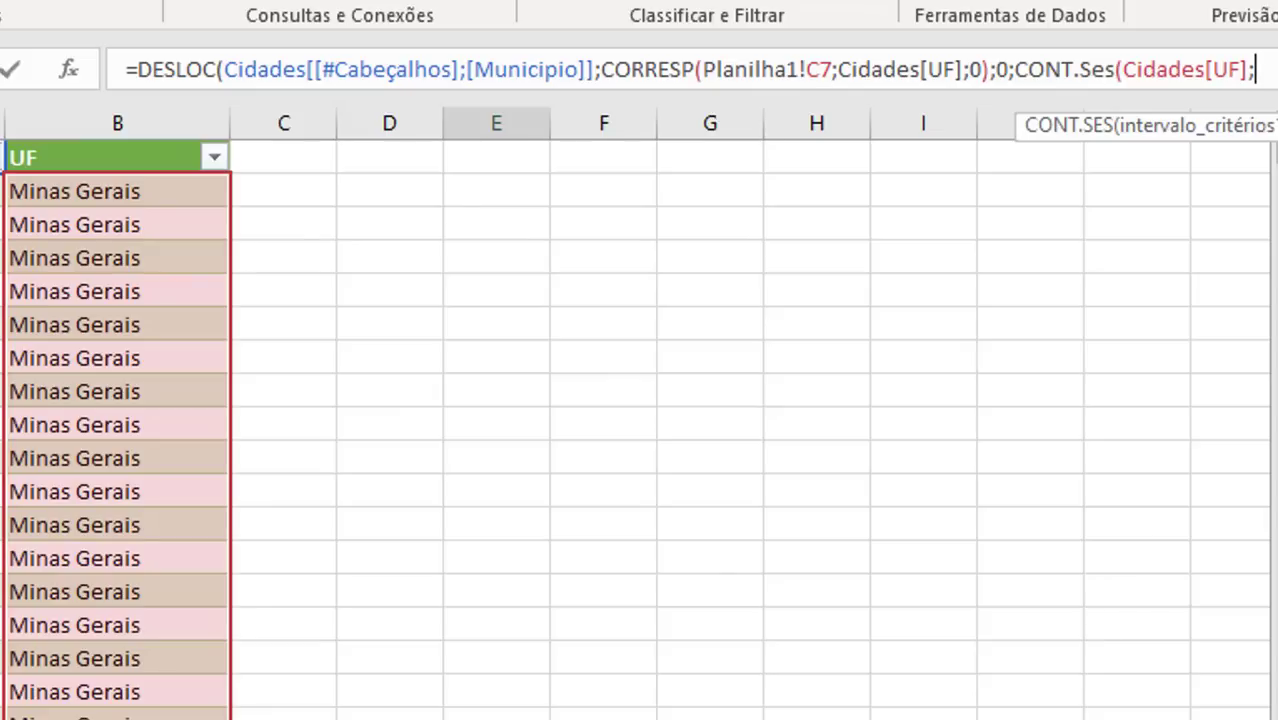
key(ctrl+Page_Up)
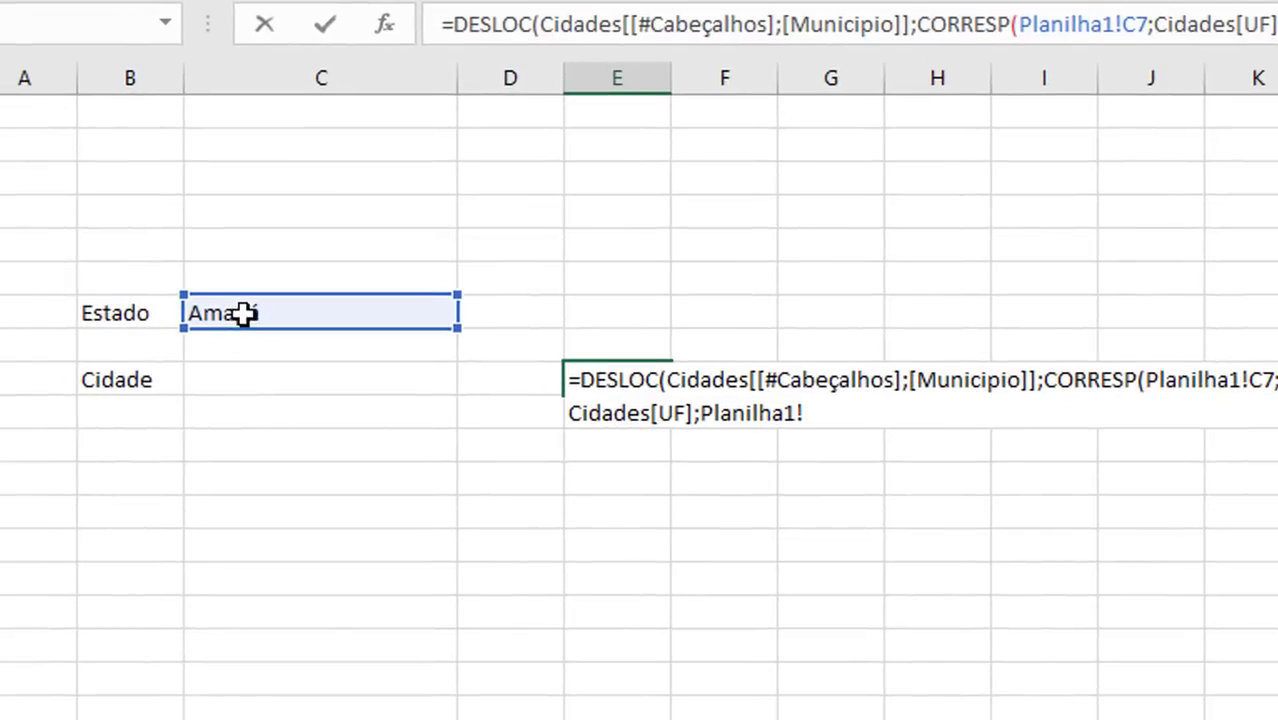
click(244, 314)
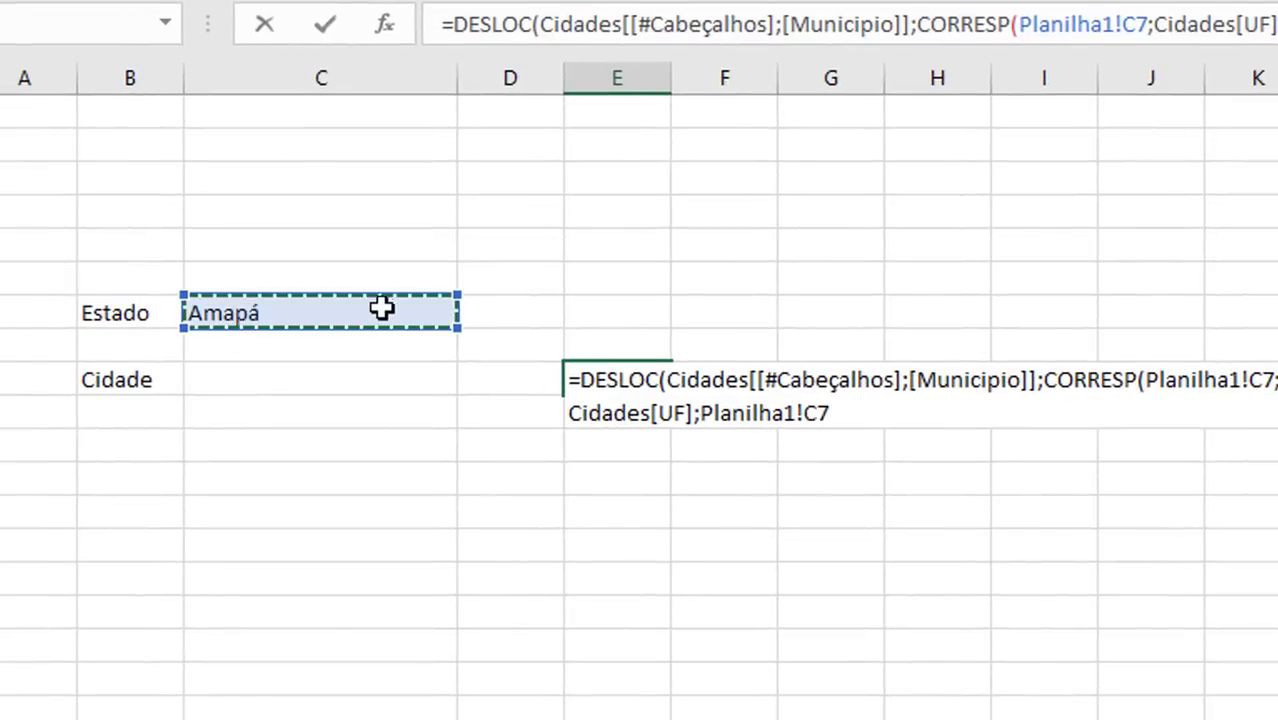
text())
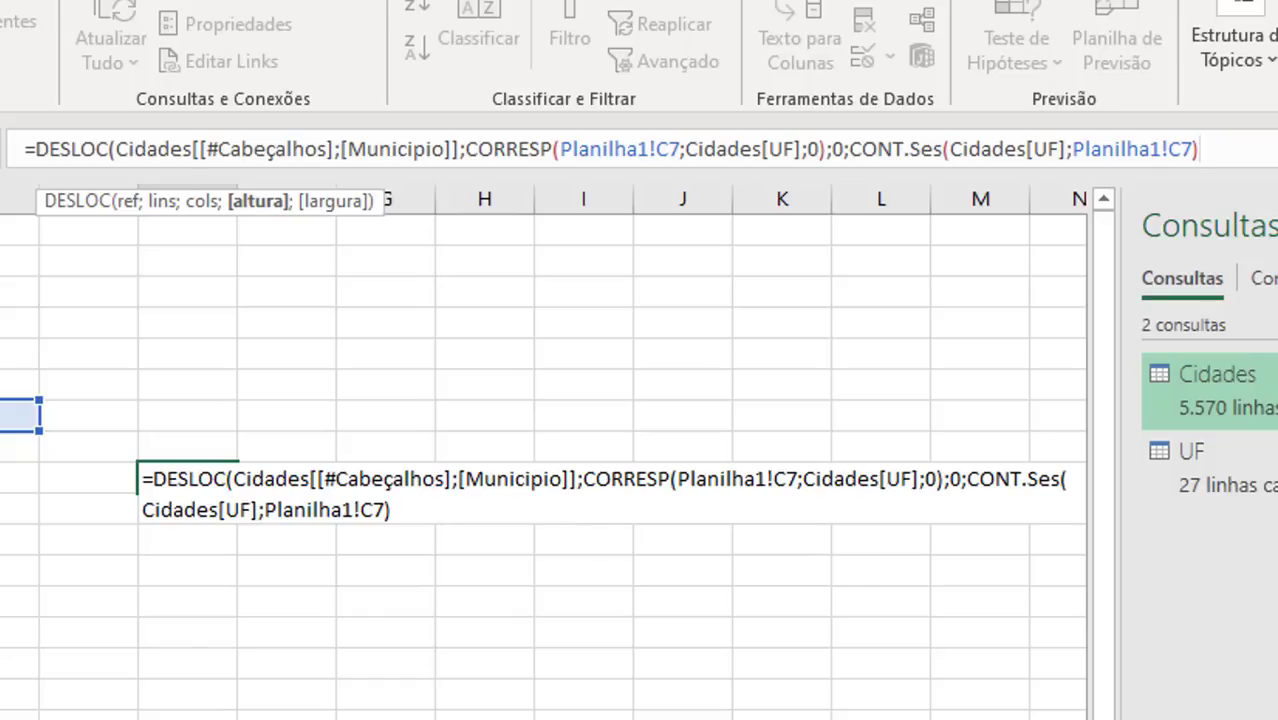
Finish the DESLOC formula with a width of 1, copy its full text and enter it in E9
text(;)
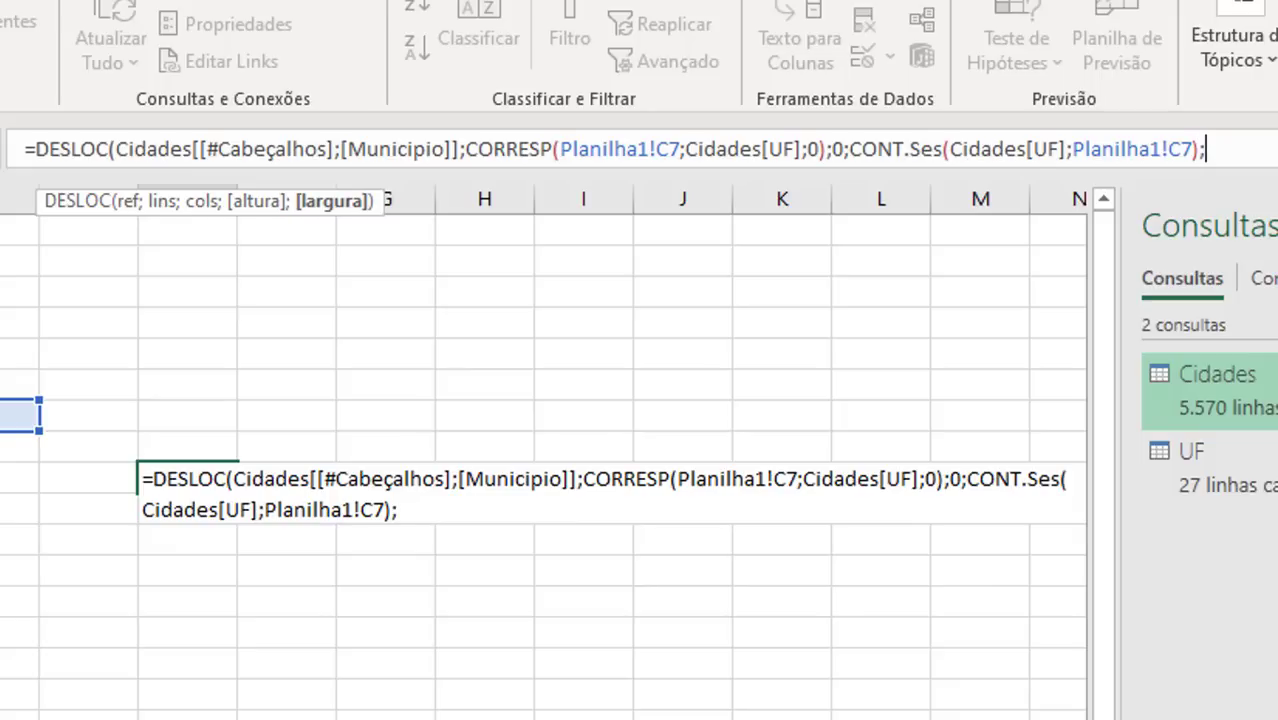
text(1))
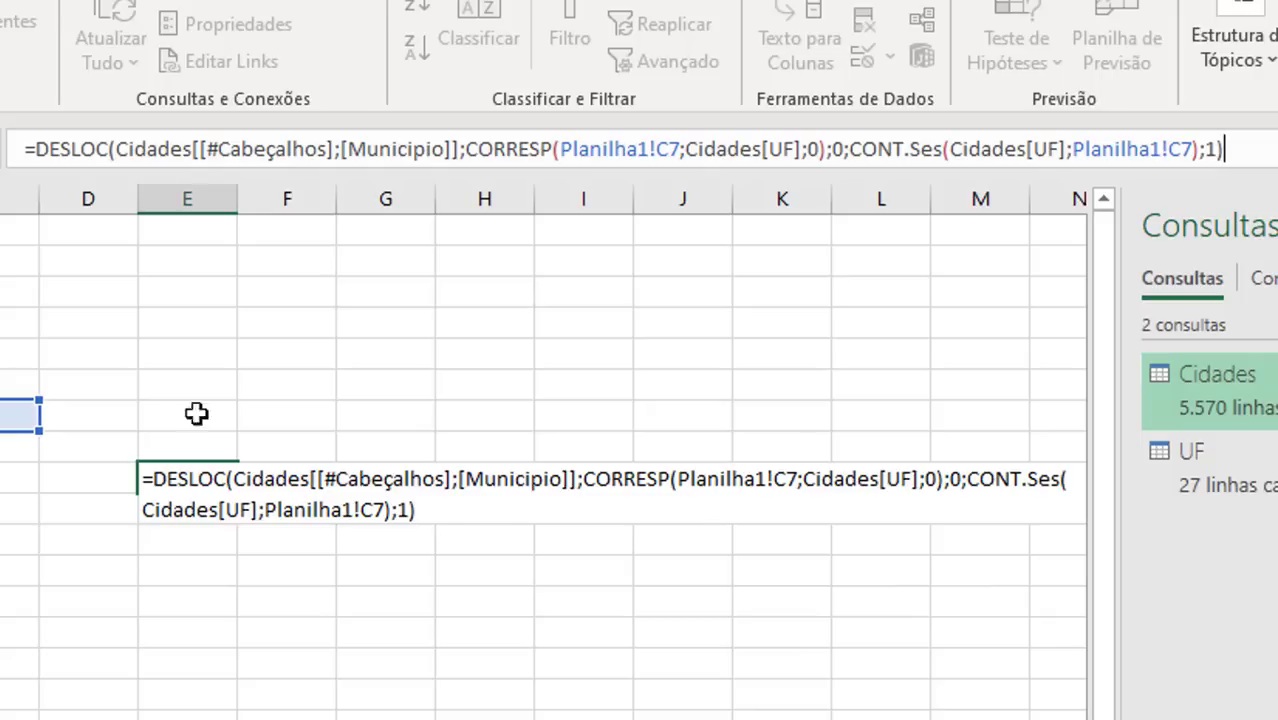
drag(1250, 150, 5, 122)
key(ctrl+c)
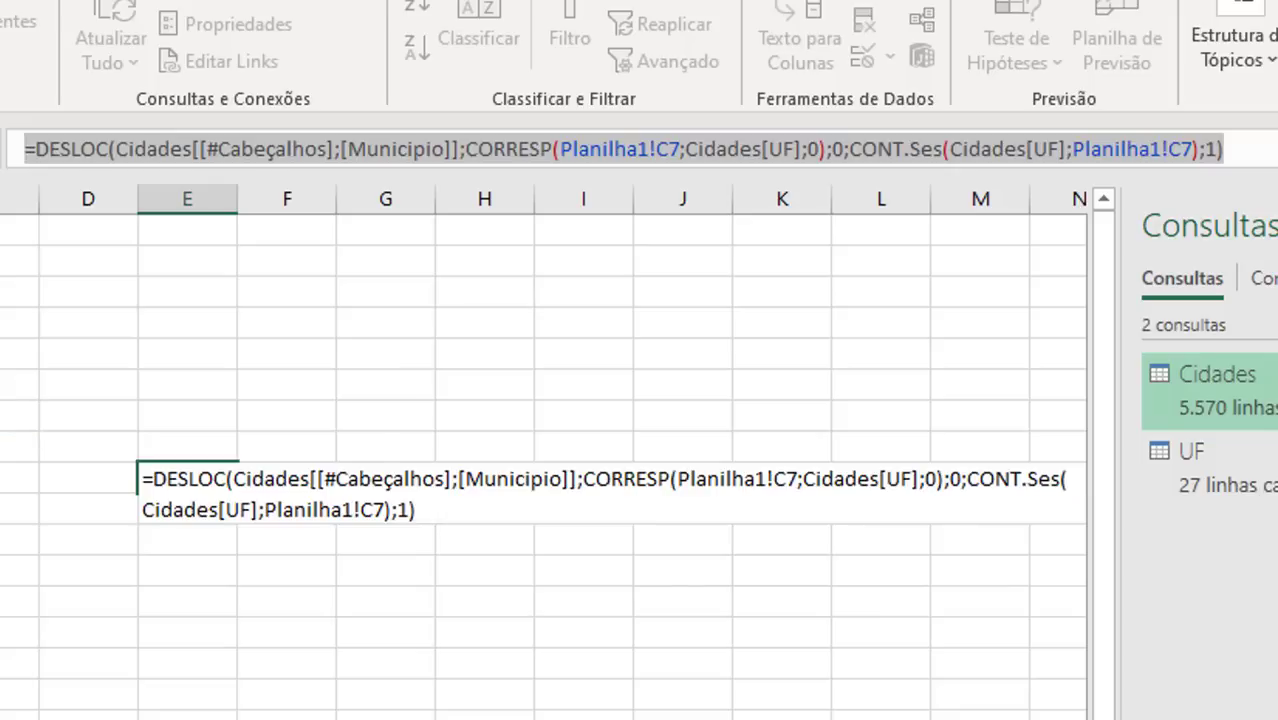
key(Return)
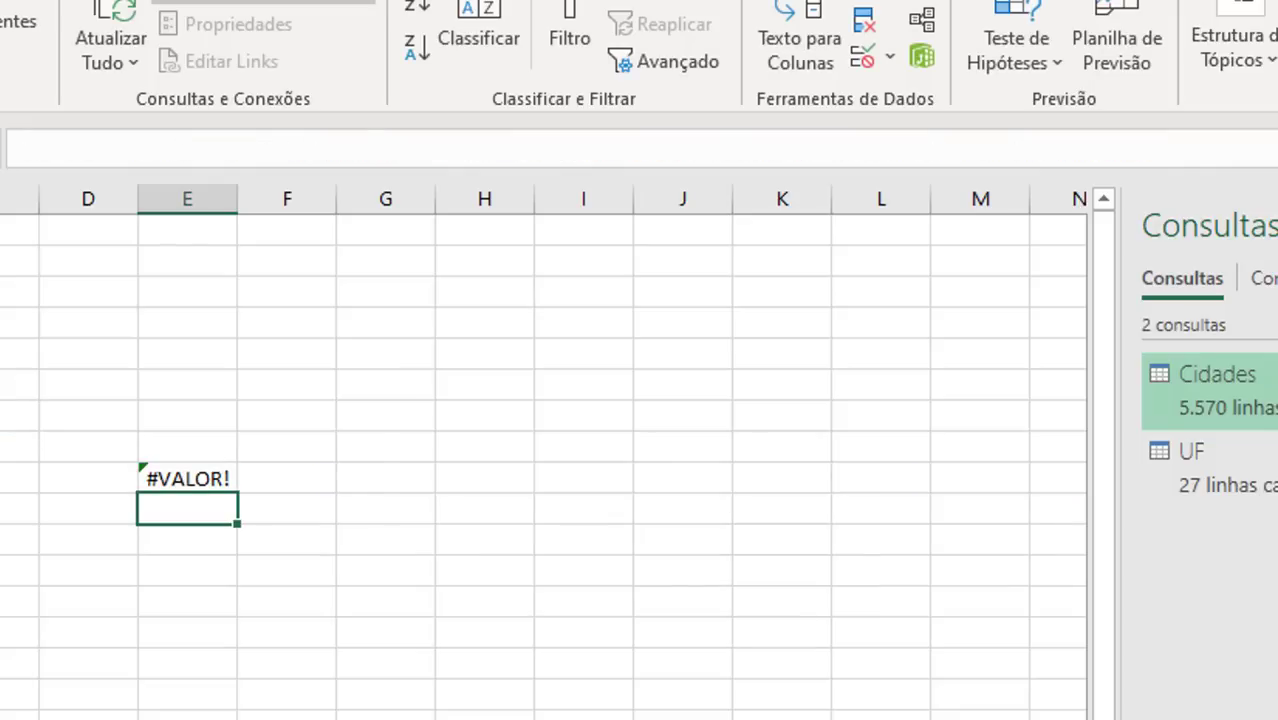
Define a new workbook-scoped name Lista_Cidades that refers to the DESLOC formula copied from E9
click(187, 479)
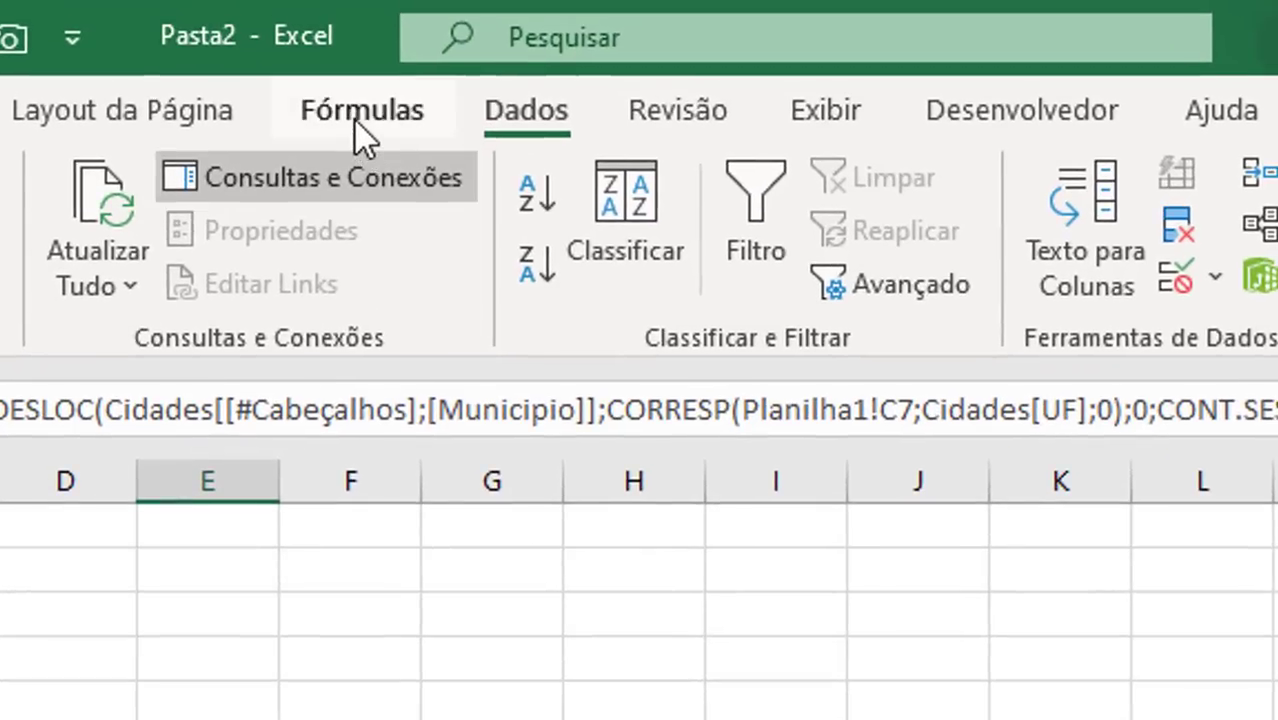
click(354, 120)
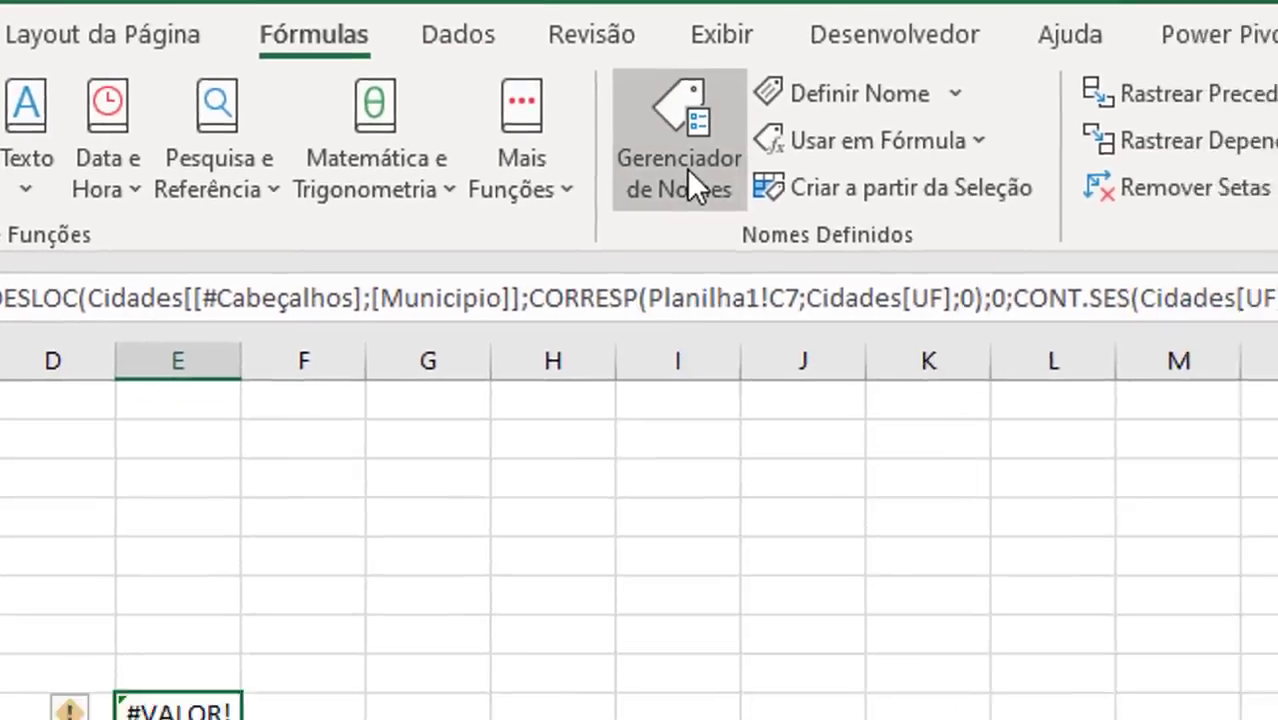
click(786, 263)
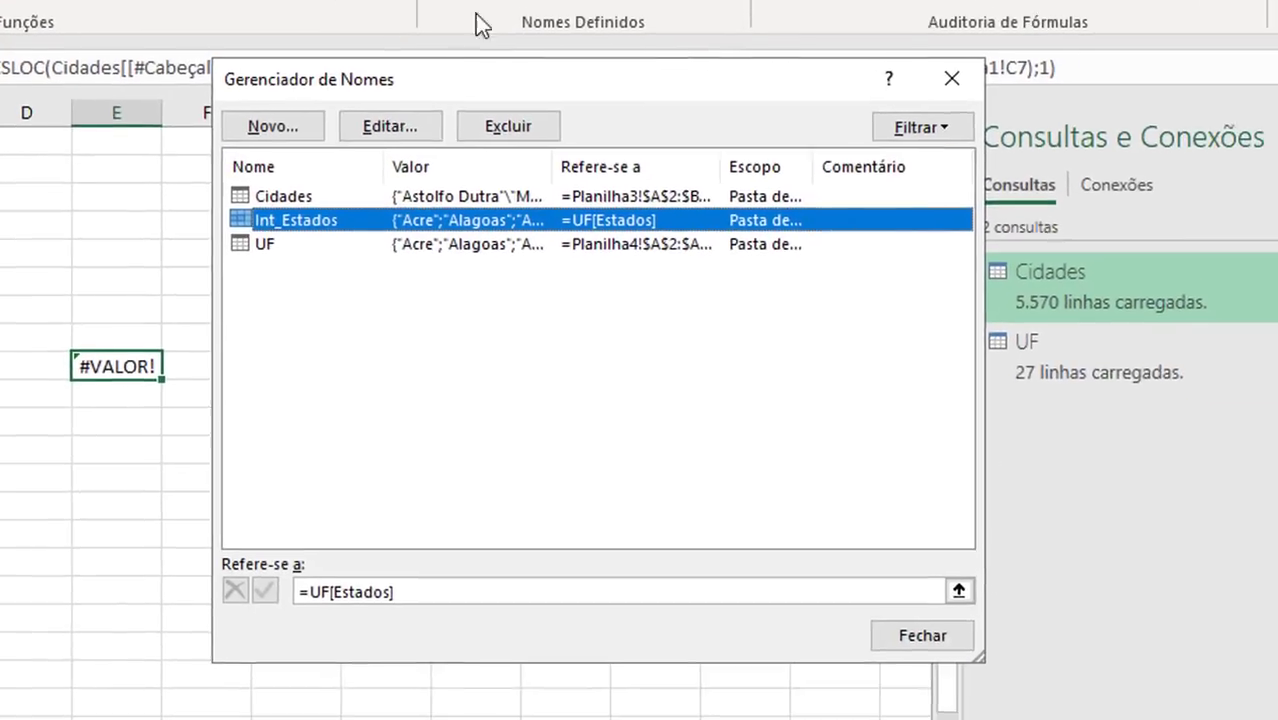
click(280, 121)
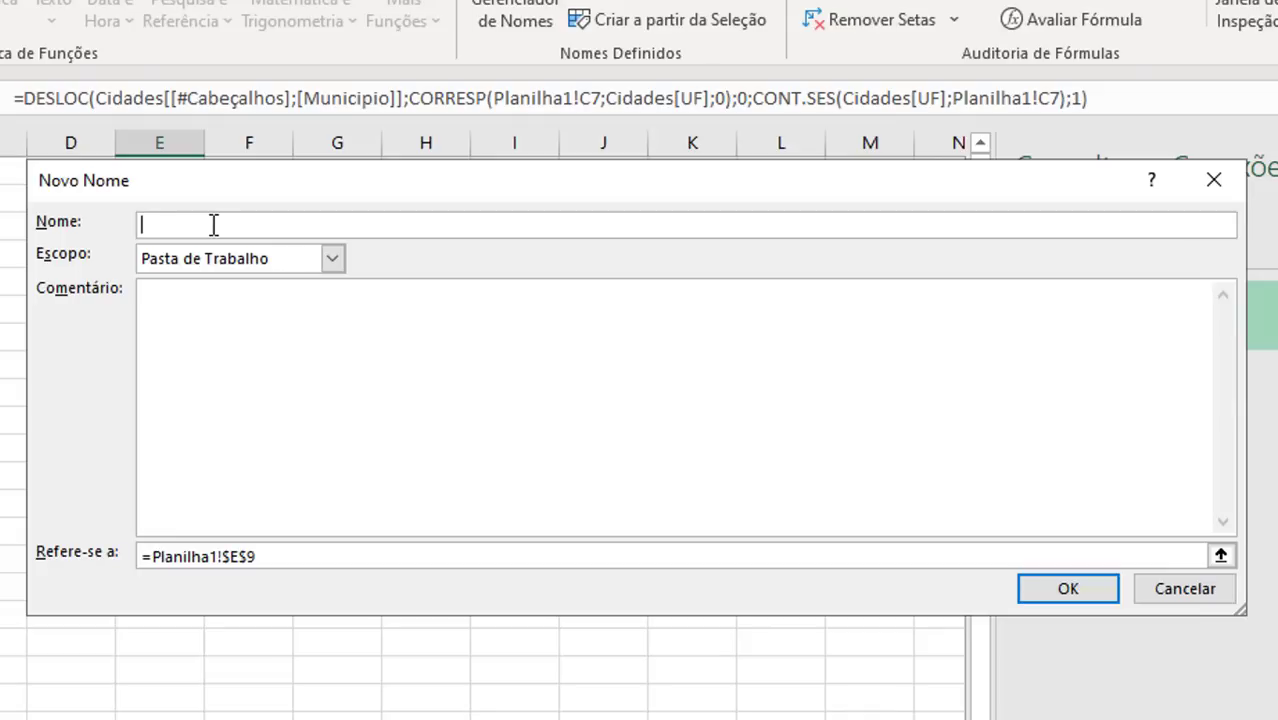
text(Lista_Cidades)
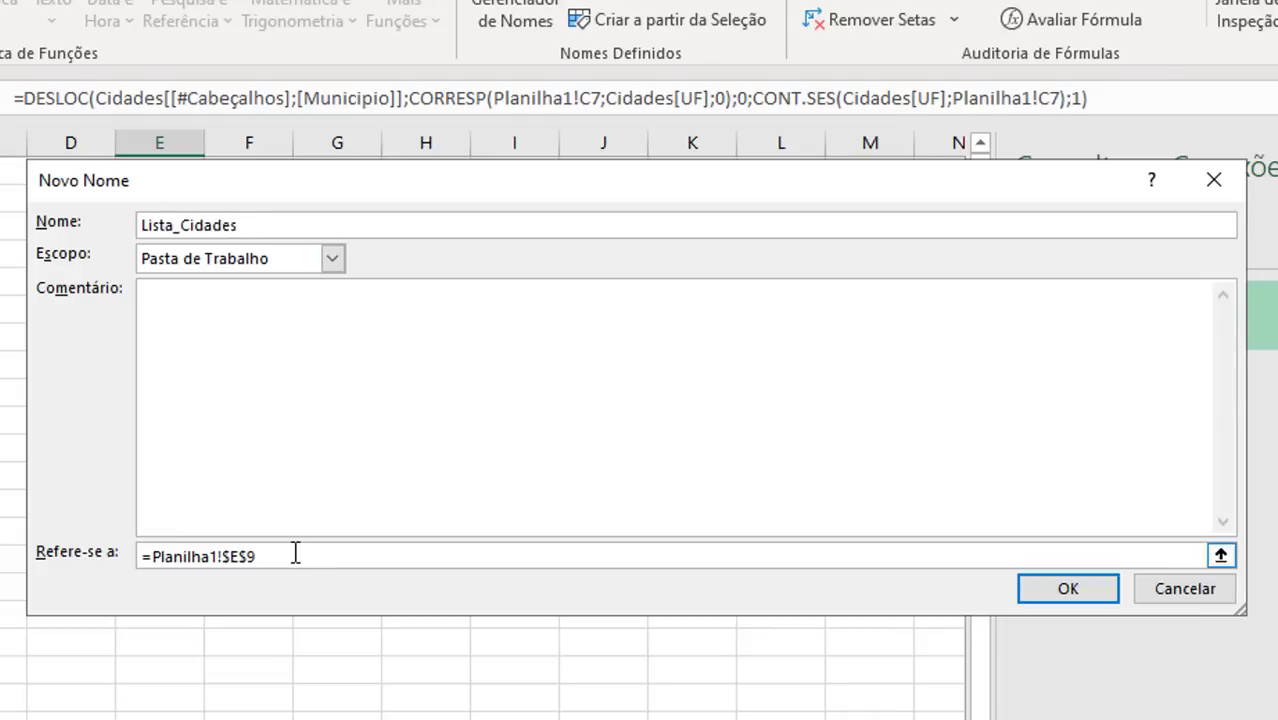
drag(296, 553, 146, 556)
key(BackSpace)
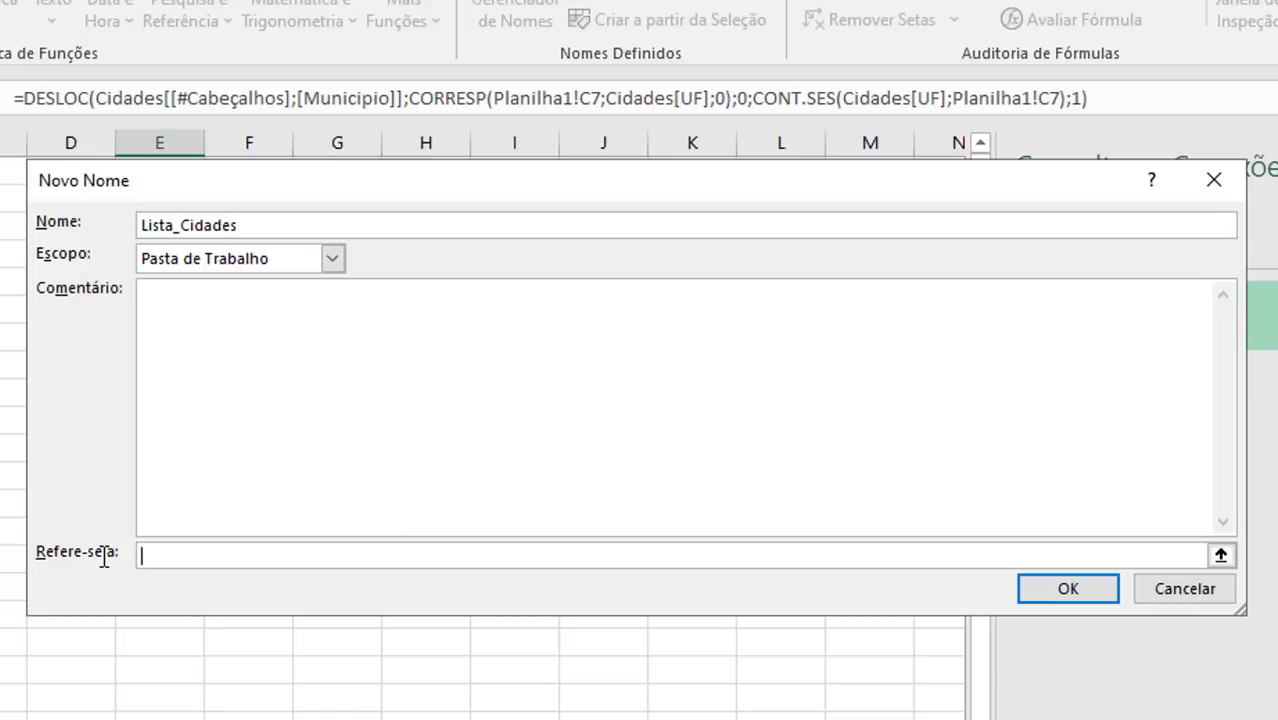
key(ctrl+v)
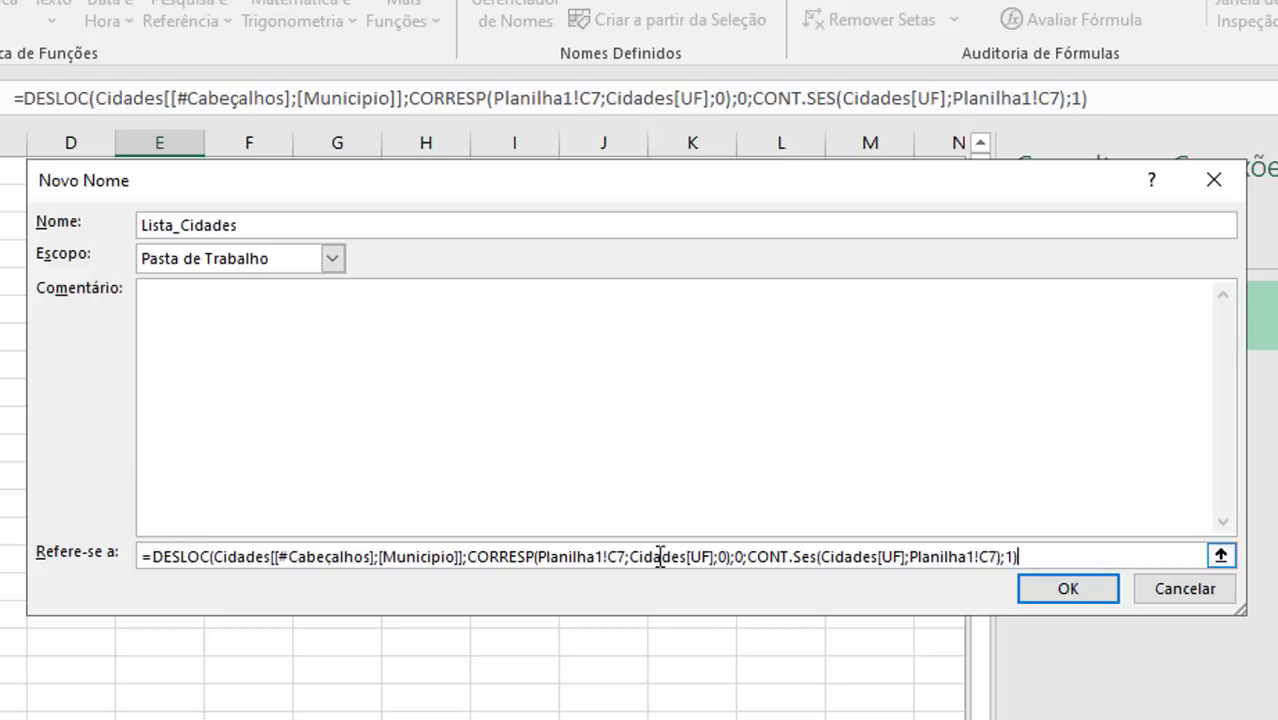
Make both C7 references in the Lista_Cidades formula absolute as $C$7, then save the name and close the name manager
click(621, 561)
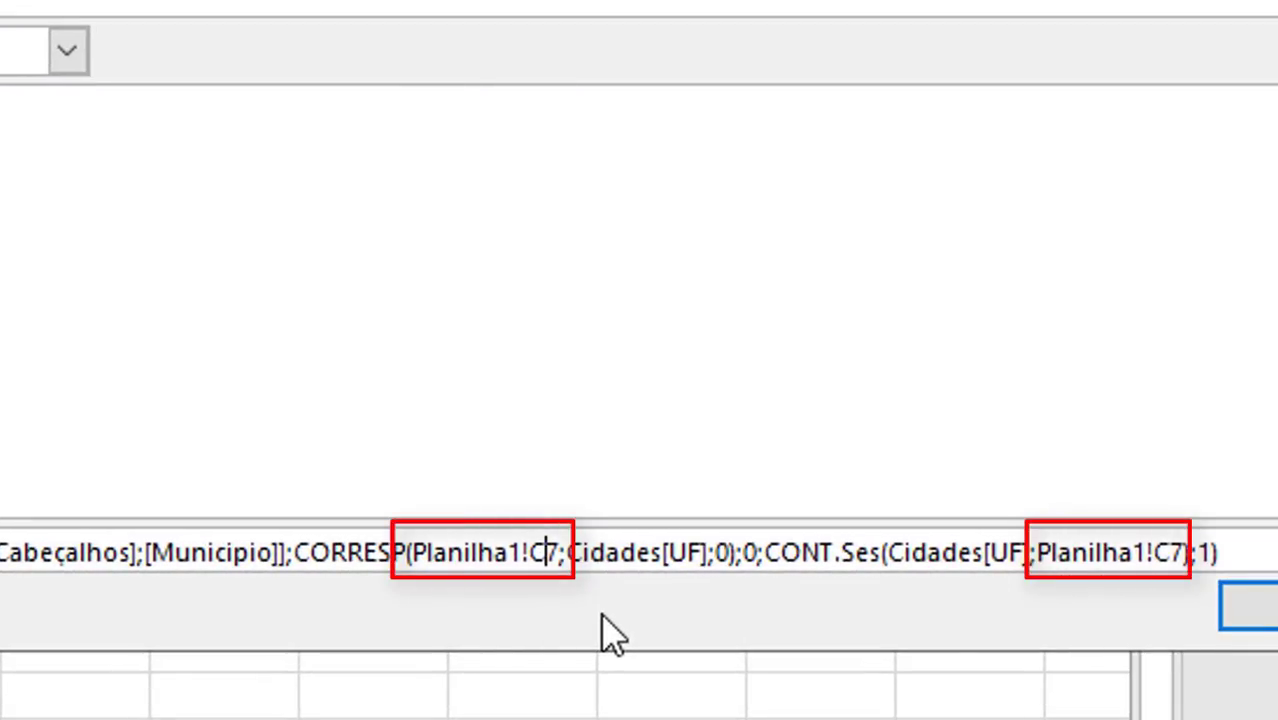
key(F4)
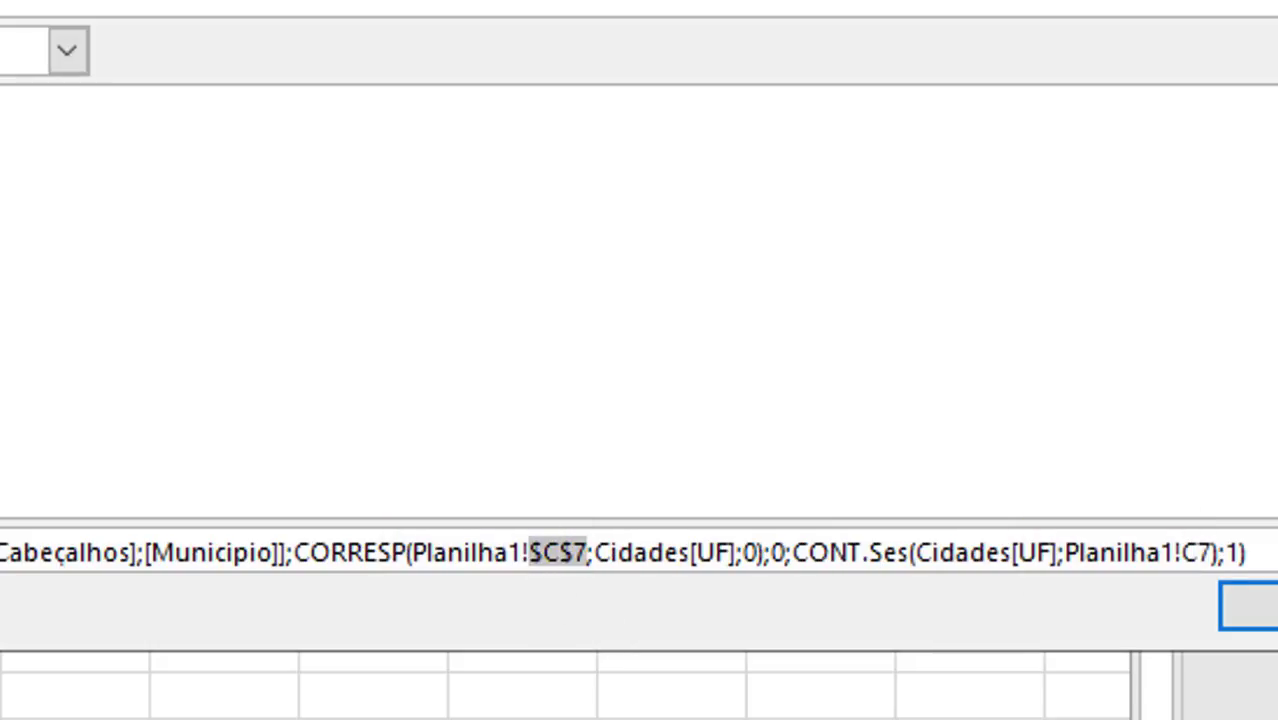
click(1181, 552)
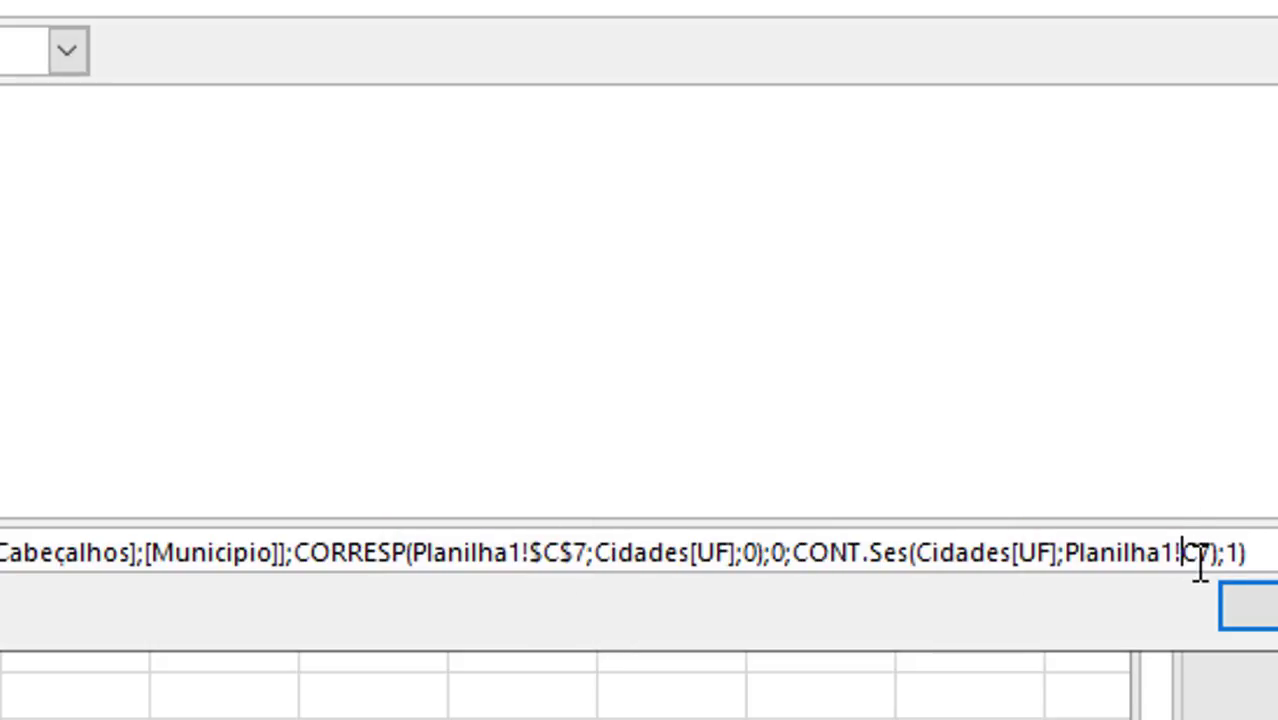
key(F4)
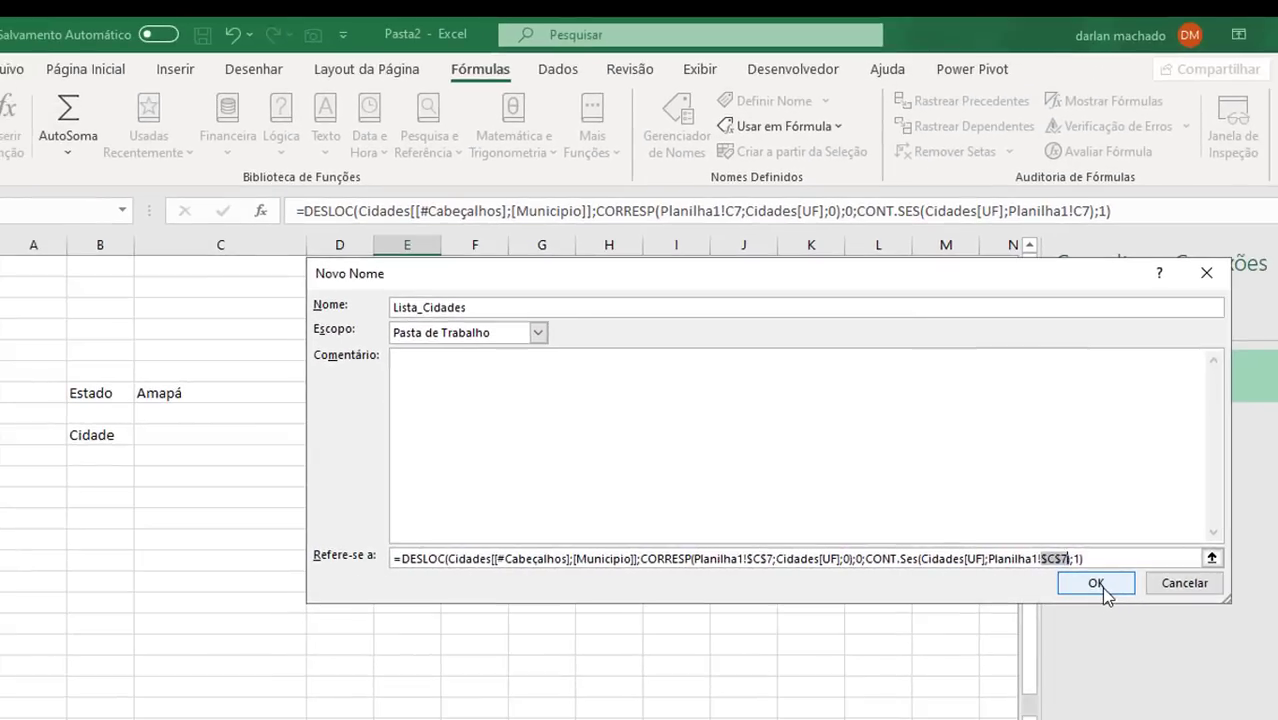
click(1250, 607)
click(1011, 637)
Add data validation to the Cidade cell C9 that allows a list with =Lista_Cidades as its source
click(248, 434)
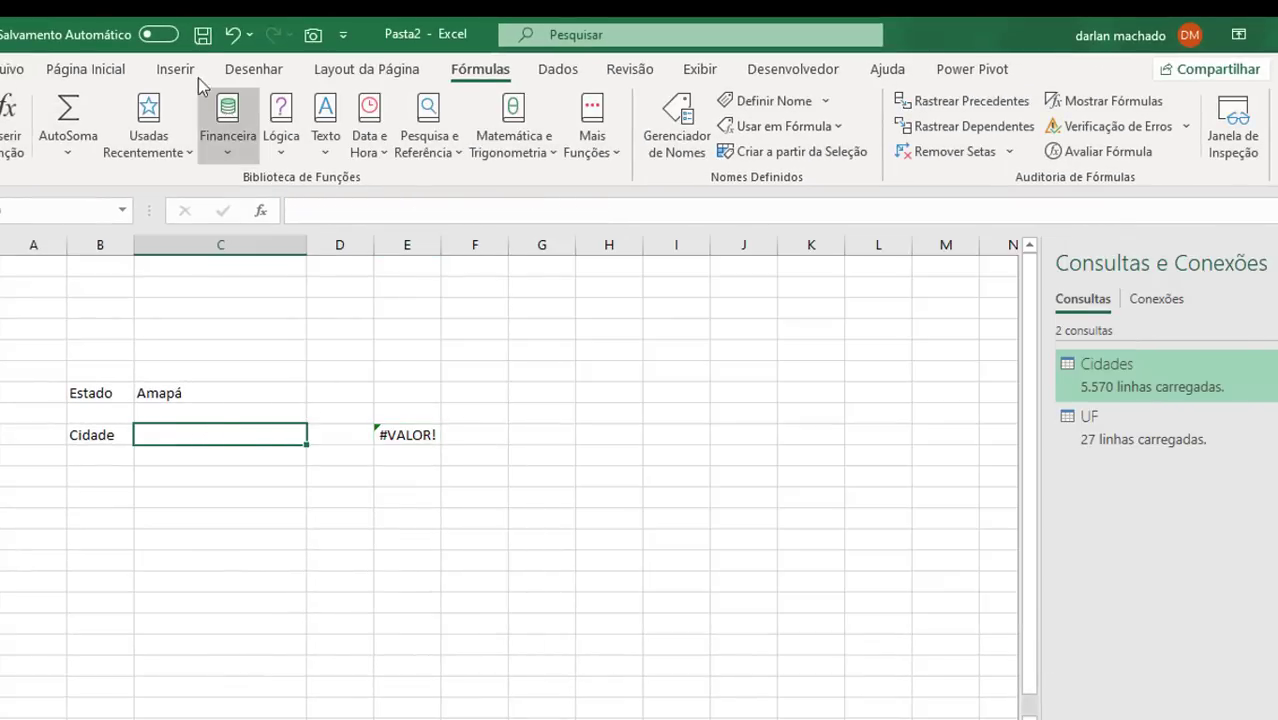
click(558, 69)
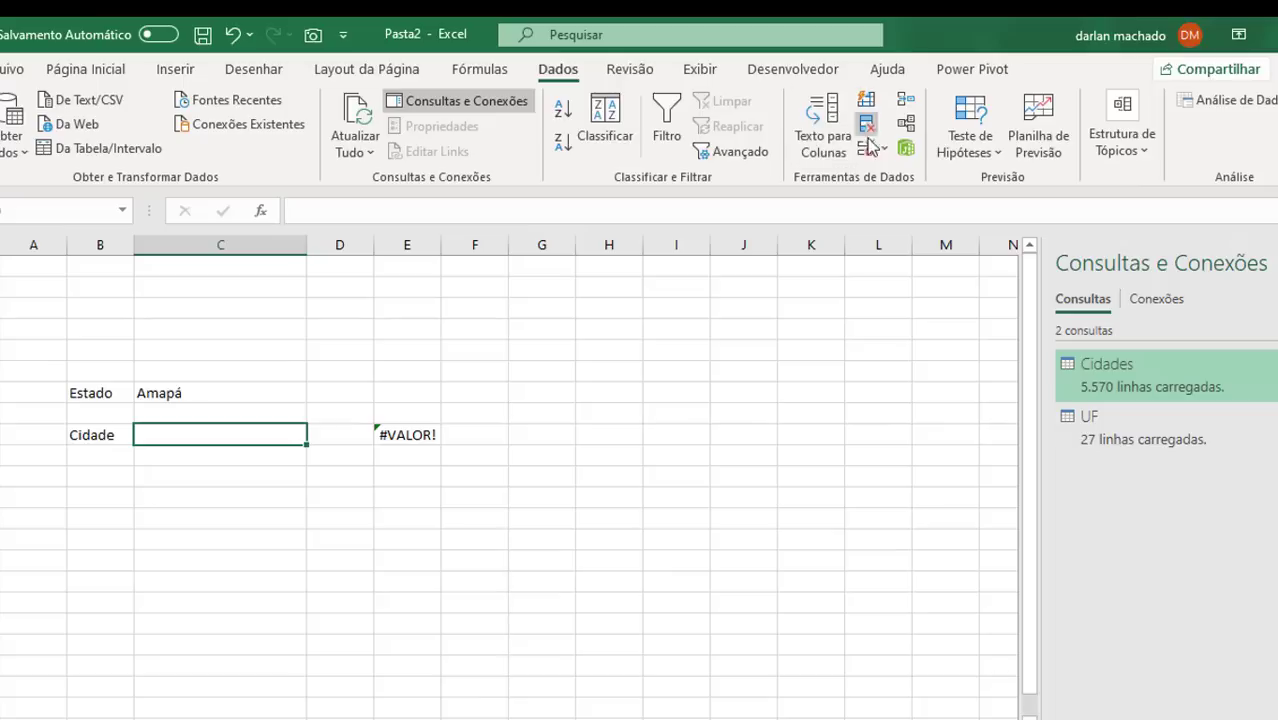
click(882, 149)
click(910, 180)
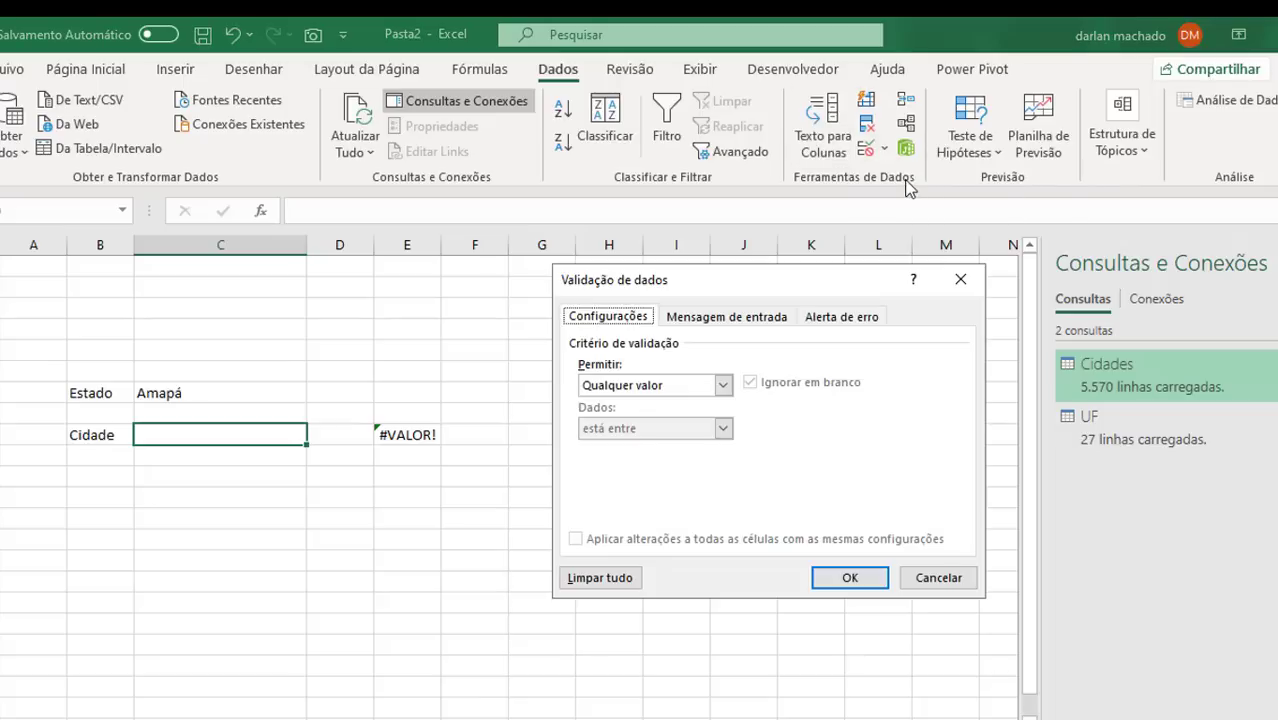
click(686, 389)
click(627, 455)
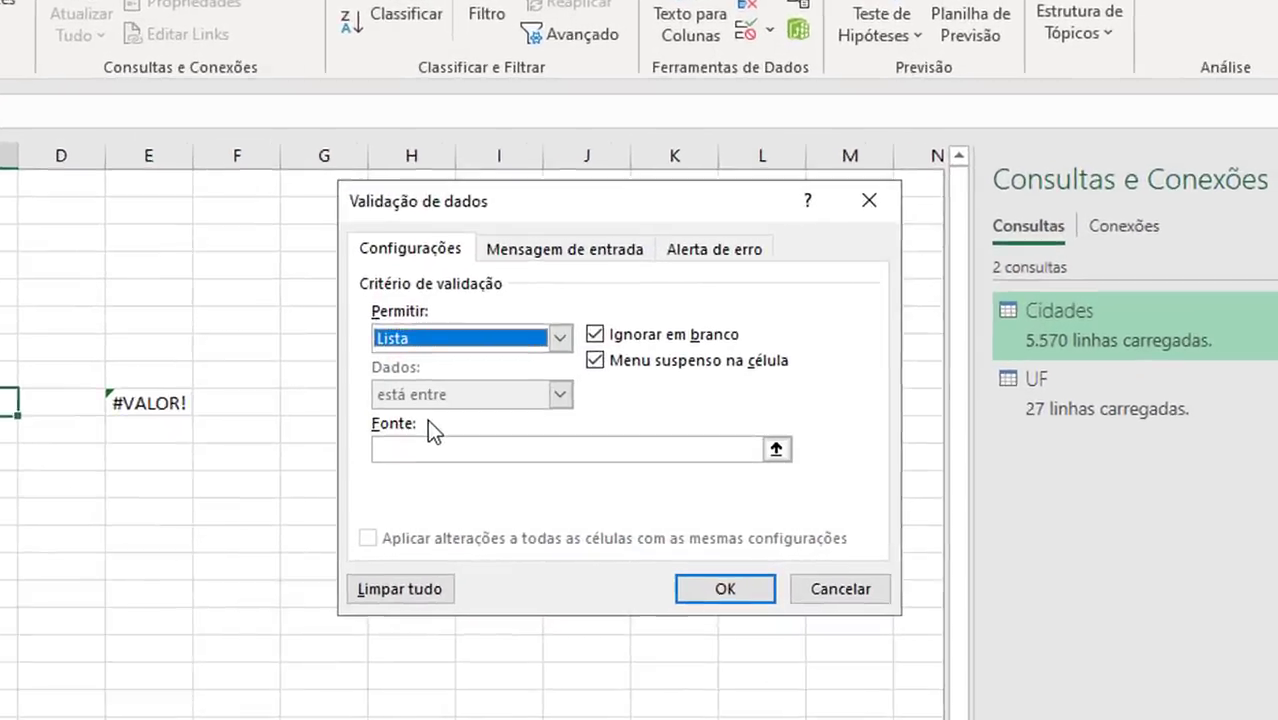
click(615, 472)
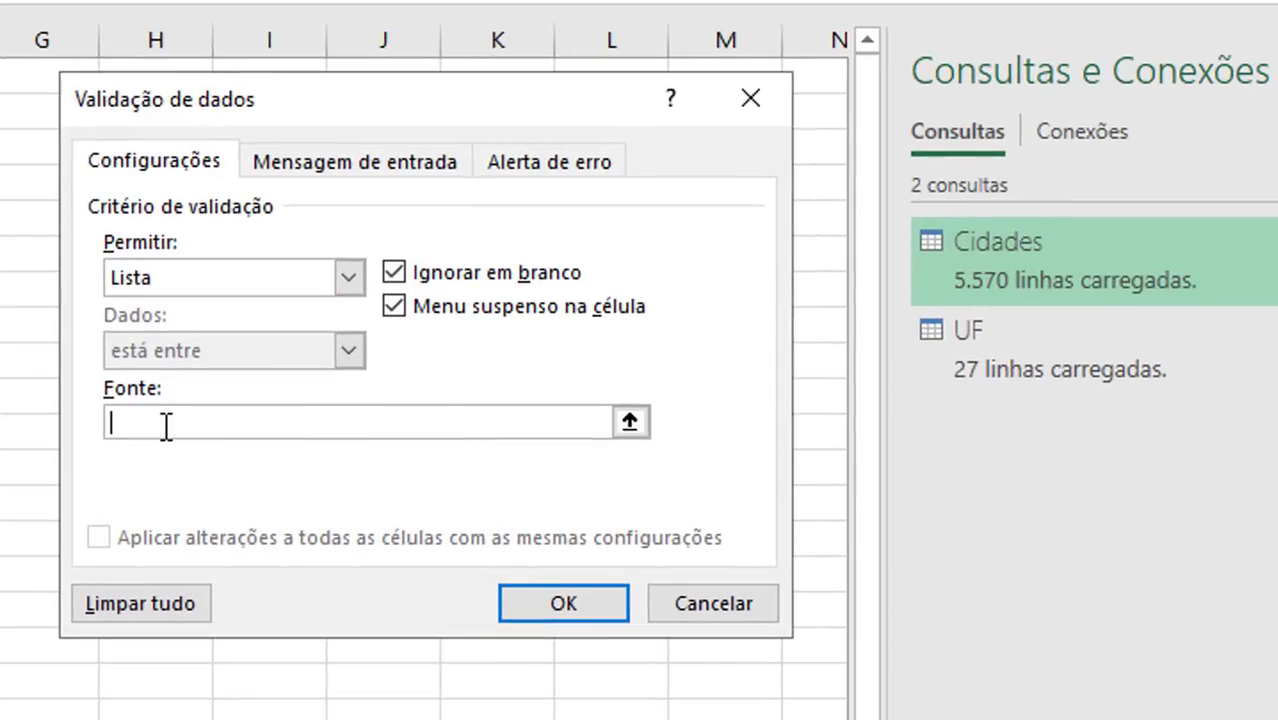
key(F3)
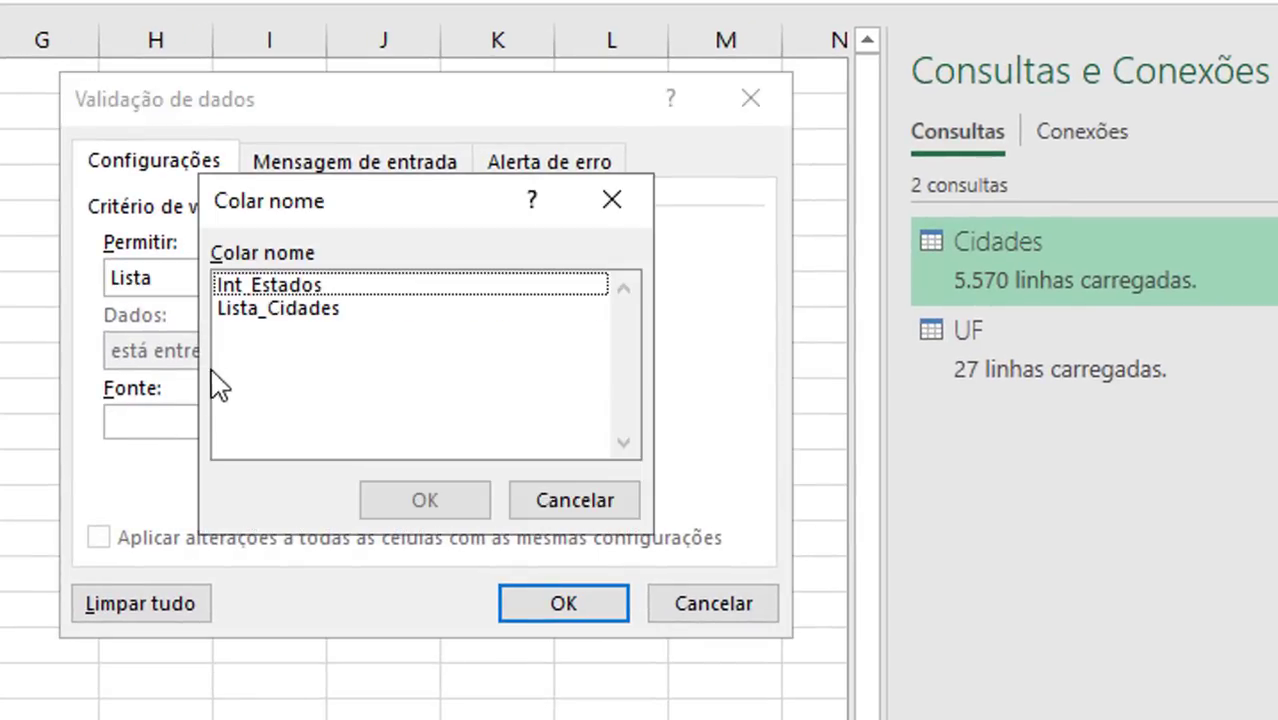
click(270, 318)
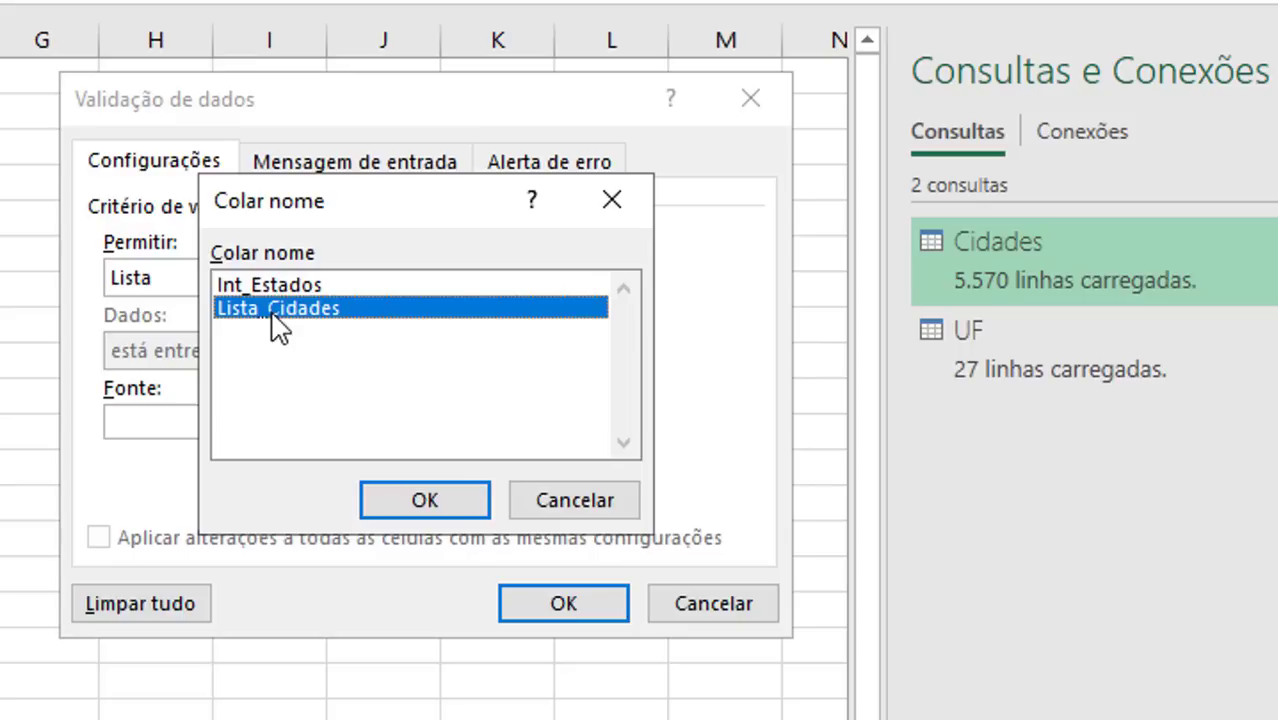
click(425, 500)
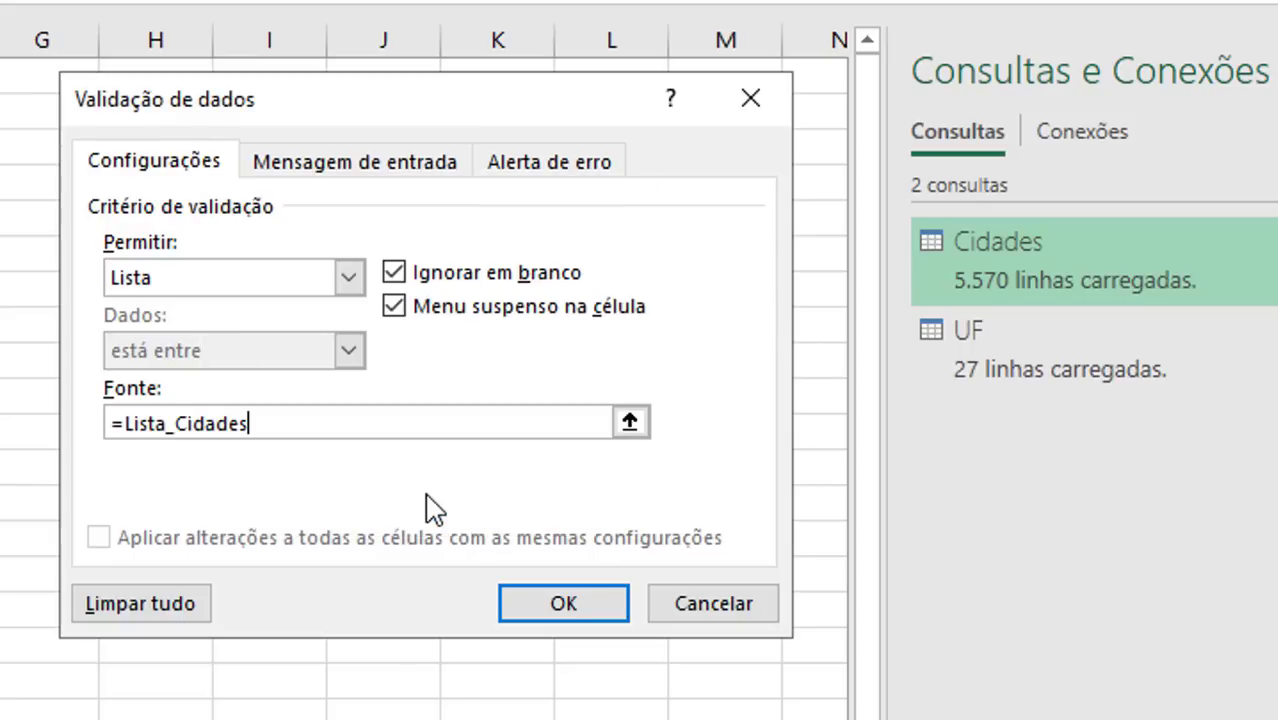
click(548, 606)
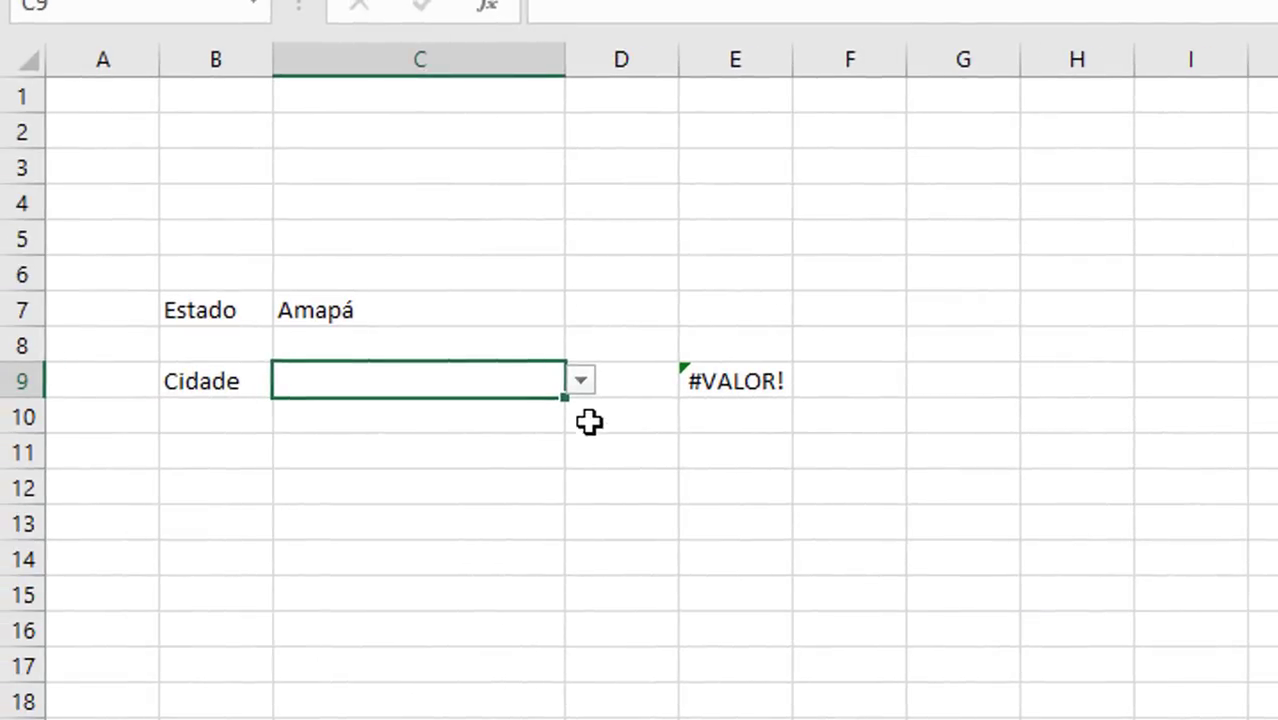
Check the cities offered in C9 for Amapá, and again with the Estado cell C7 set to Bahia
click(420, 387)
click(583, 381)
click(536, 308)
click(580, 312)
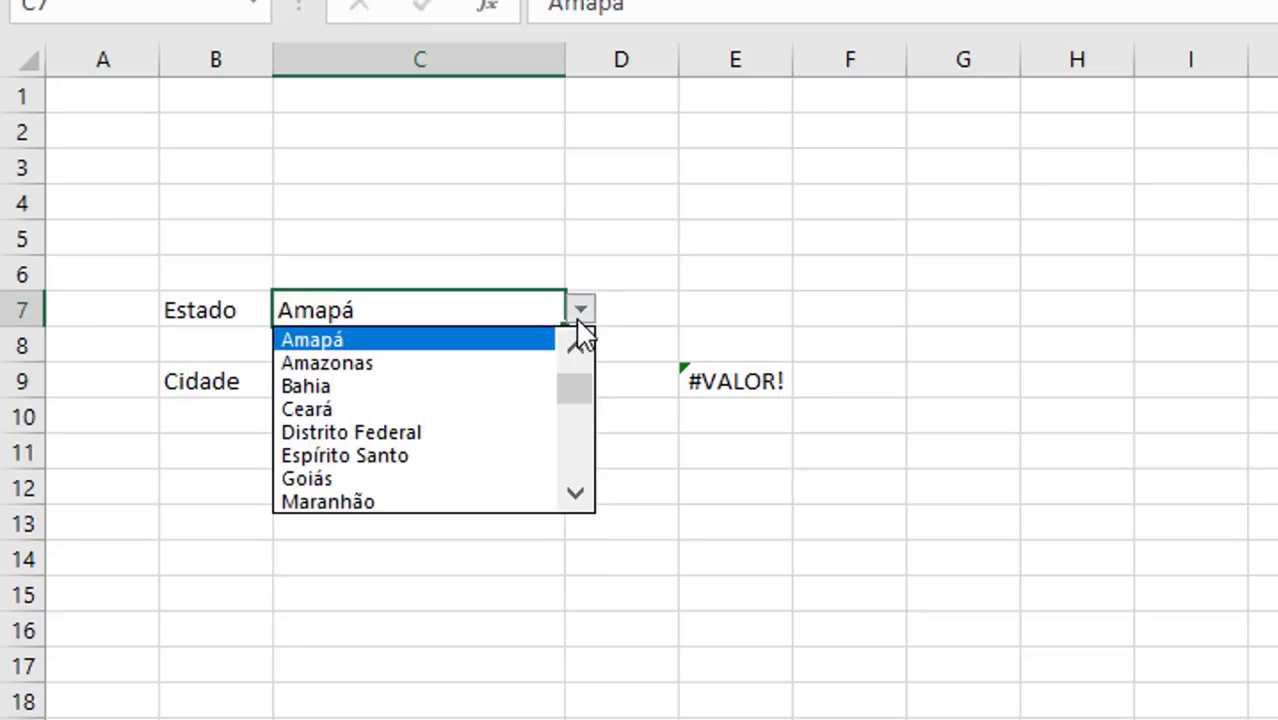
click(520, 388)
click(545, 387)
click(581, 381)
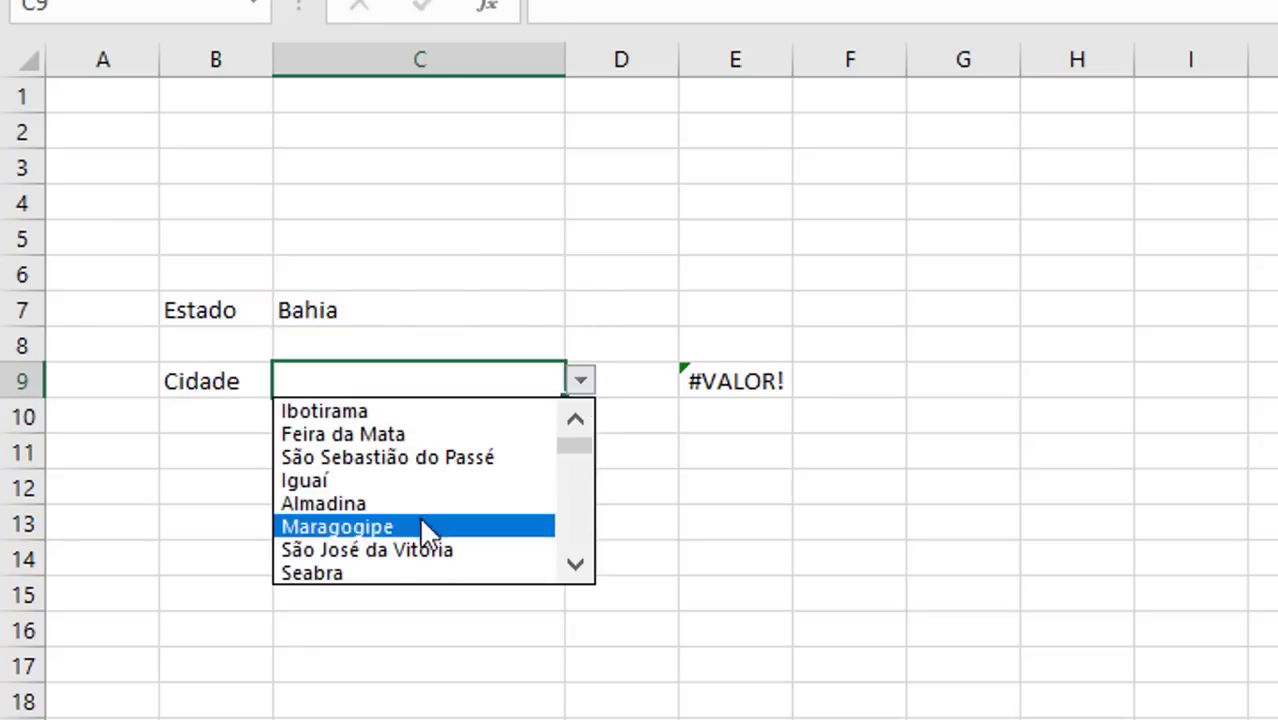
Set the Estado cell C7 to Santa Catarina and open the list of its cities in the Cidade cell C9
click(491, 286)
click(518, 307)
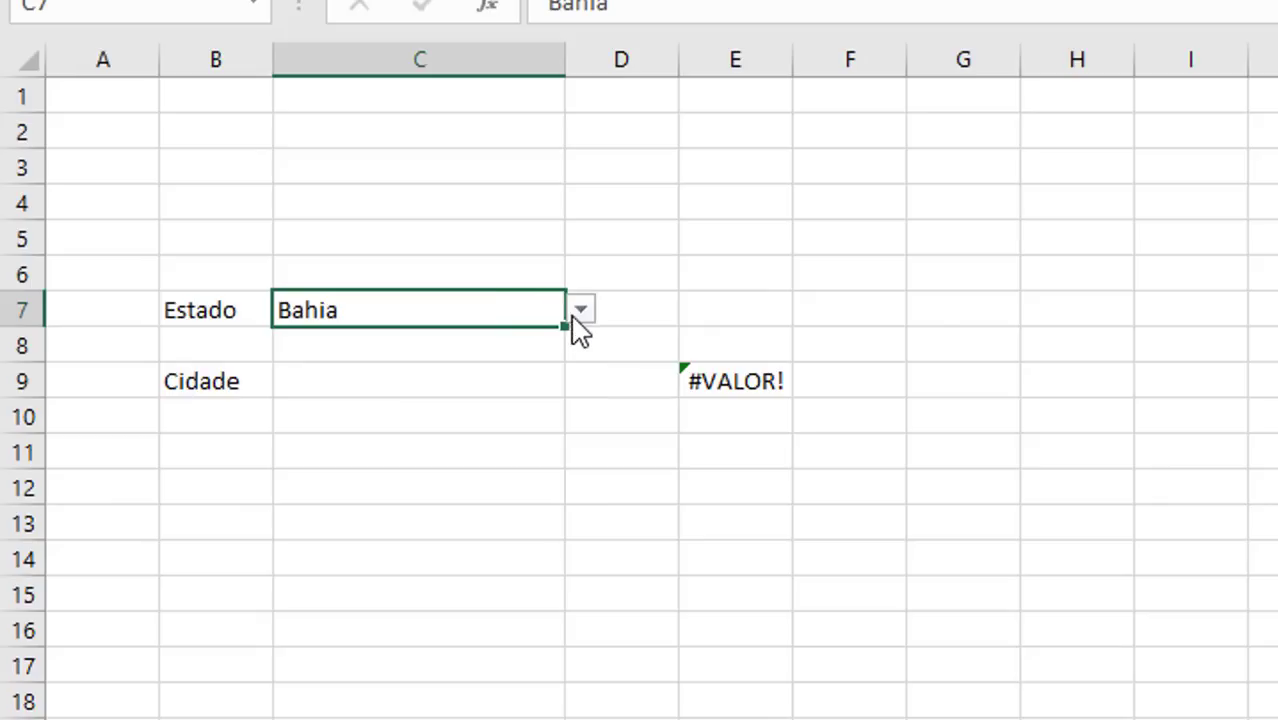
click(577, 316)
drag(575, 402, 576, 452)
click(582, 462)
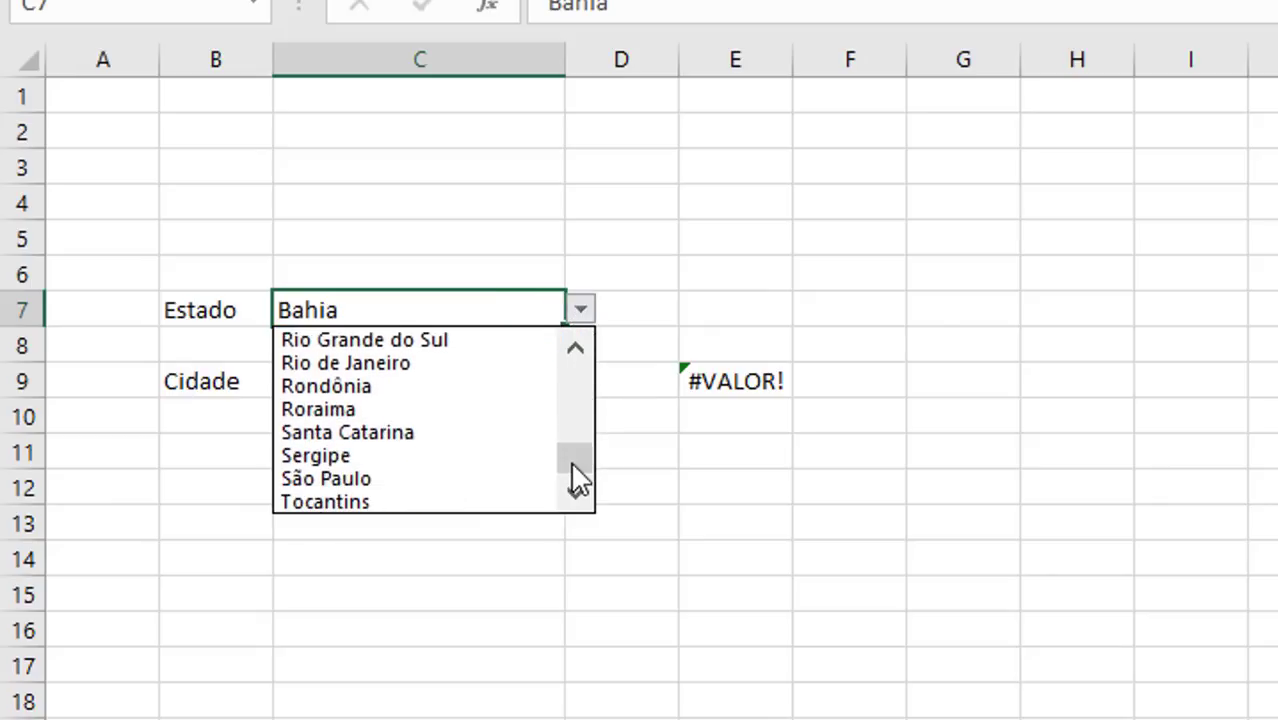
click(471, 451)
click(491, 384)
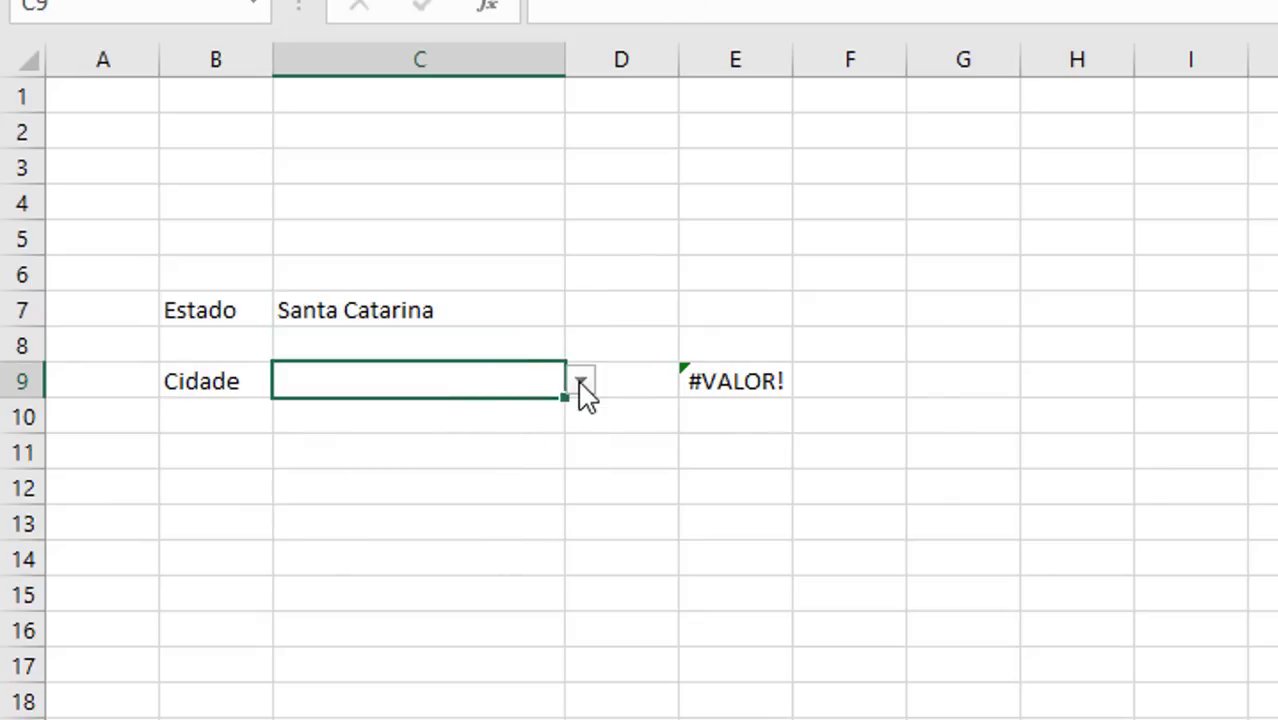
click(581, 383)
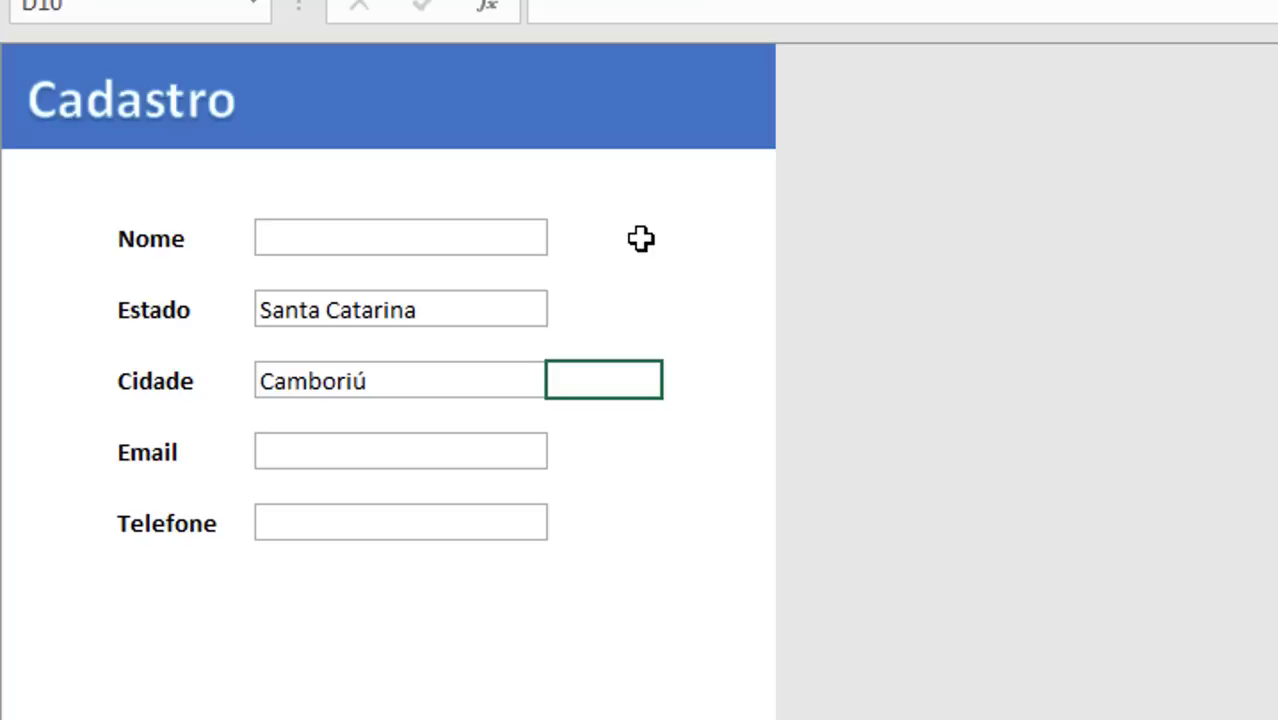